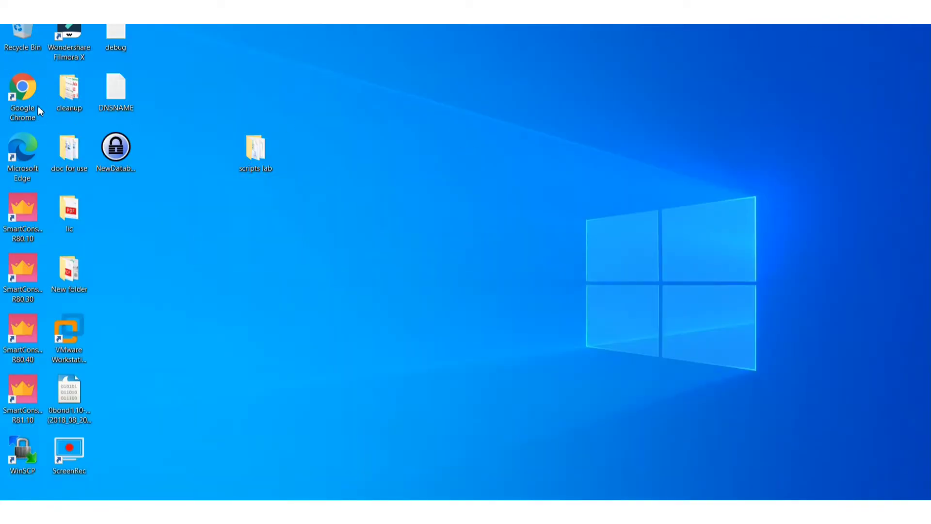
double_click(22, 109)
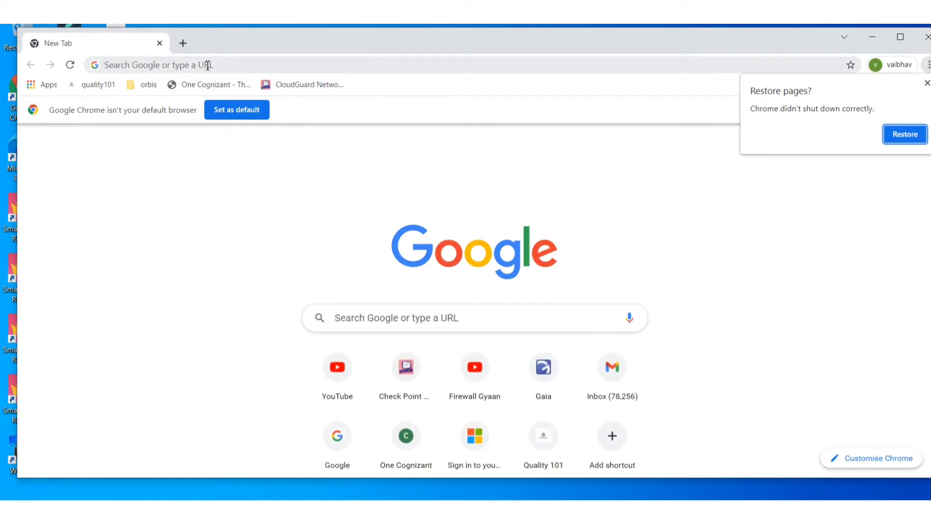
click(208, 64)
text(https:)
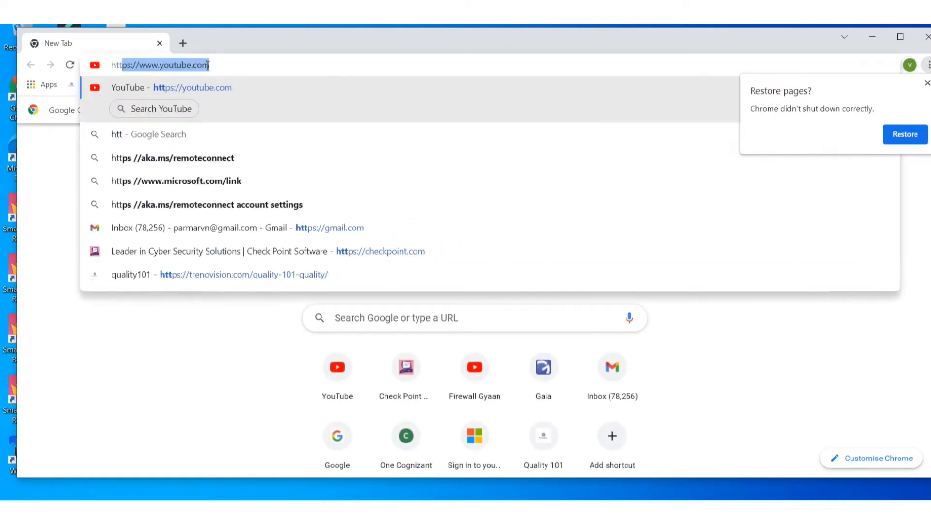
text(//)
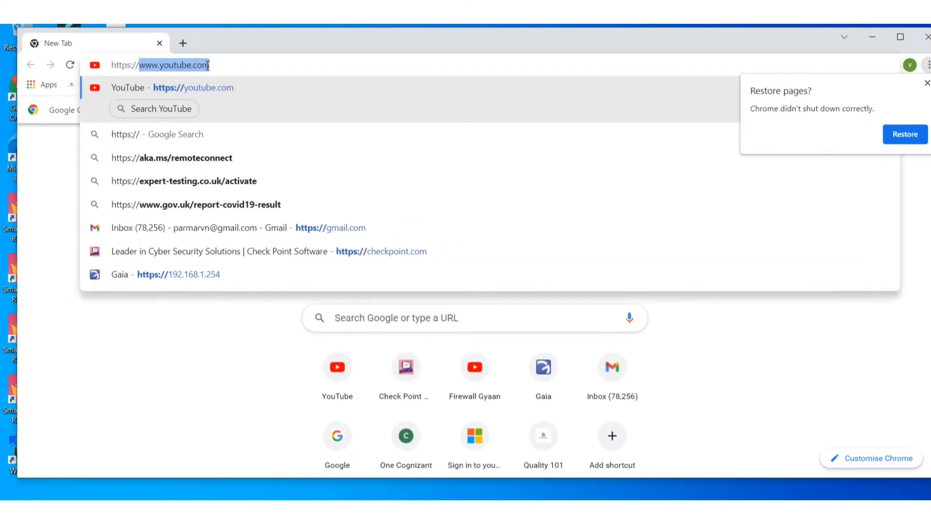
text(192.168.1.254)
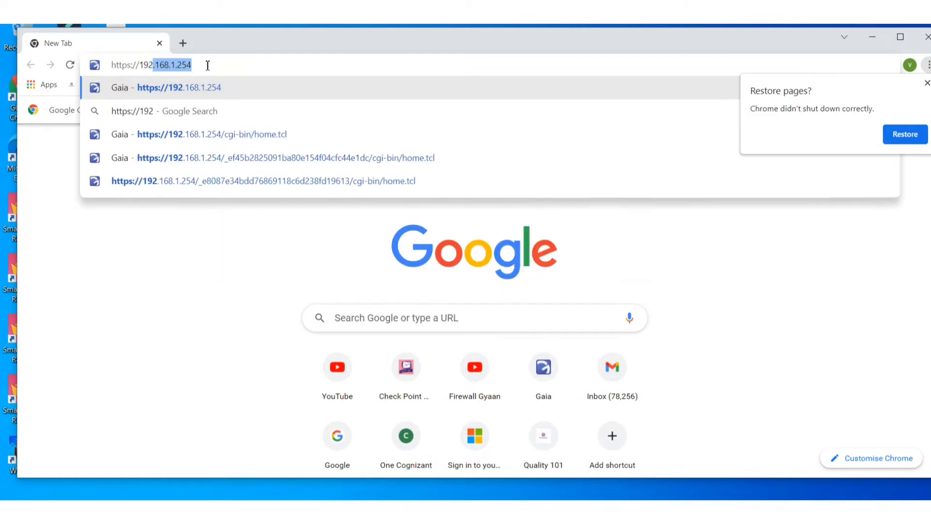
key(BackSpace)
key(BackSpace)
key(BackSpace)
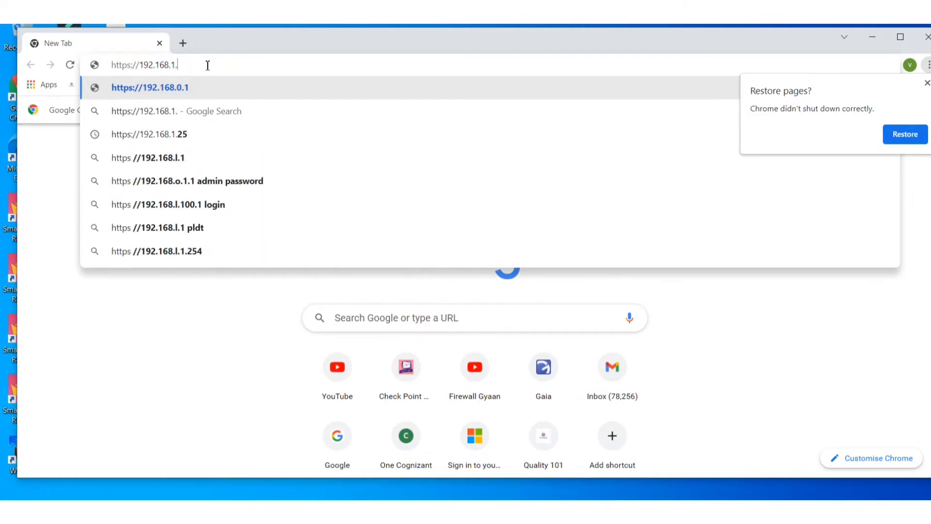
text(11)
key(Return)
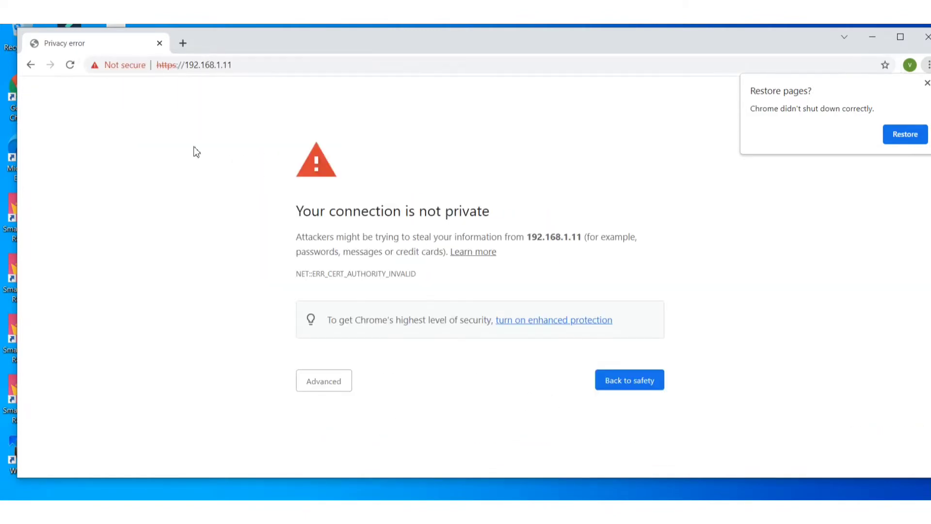
Continue past the certificate warning to 192.168.1.11 (unsafe).
click(342, 383)
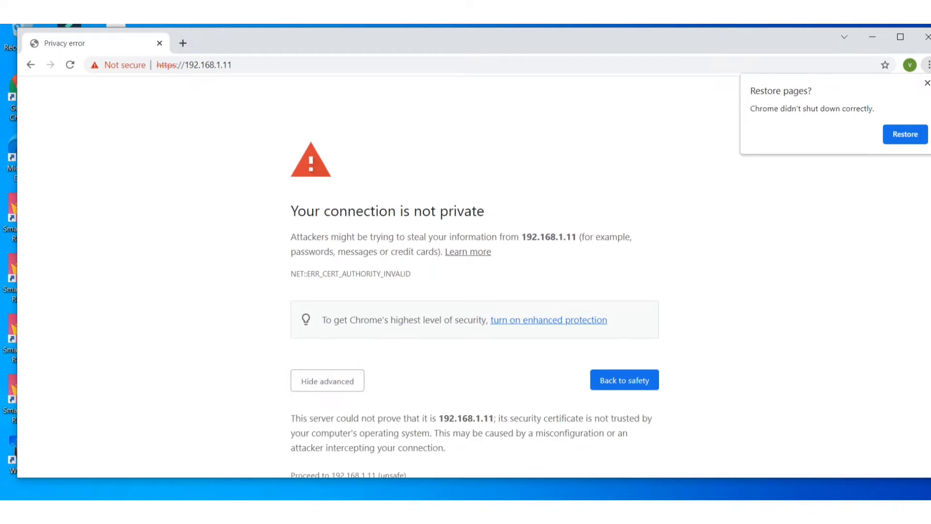
scroll(475, 291, down, 1)
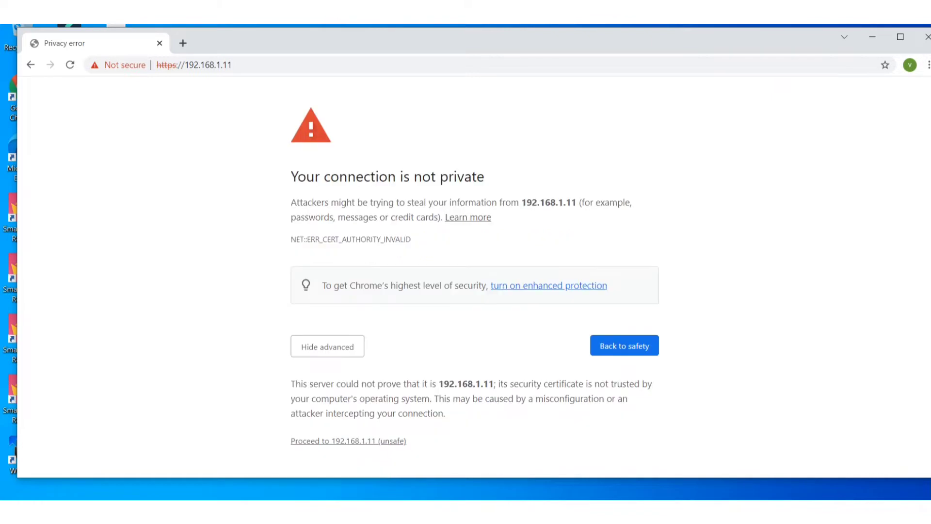
click(379, 443)
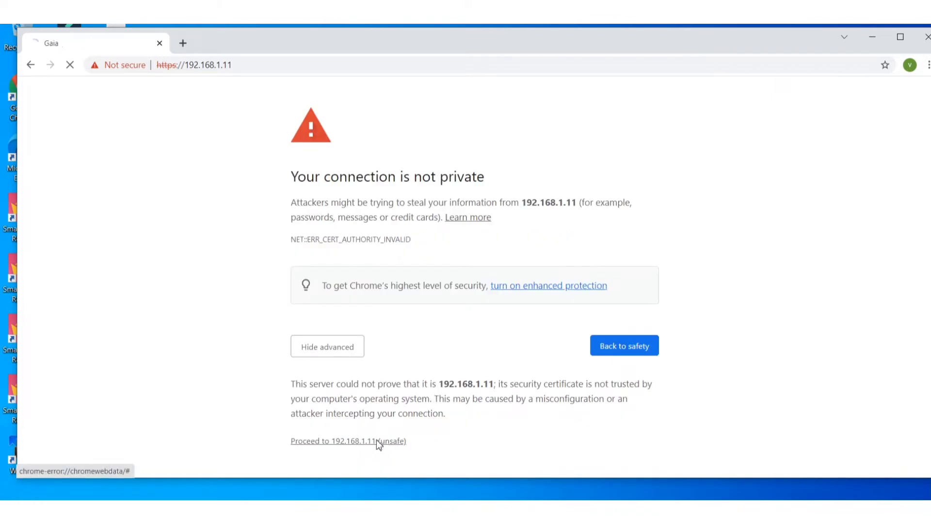
Log in to the Gaia portal as admin with the account password and begin the First Time Configuration Wizard.
text(ad)
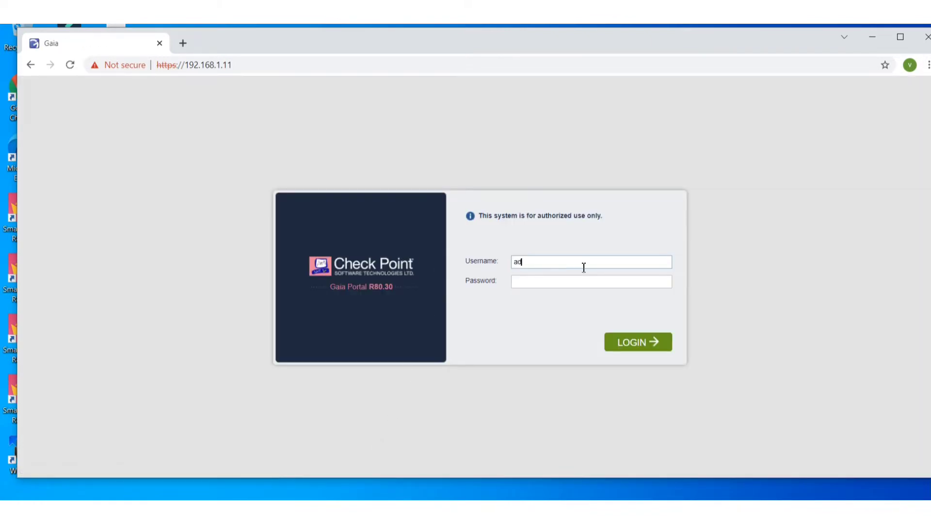
text(min)
key(Tab)
text(admin12)
click(636, 349)
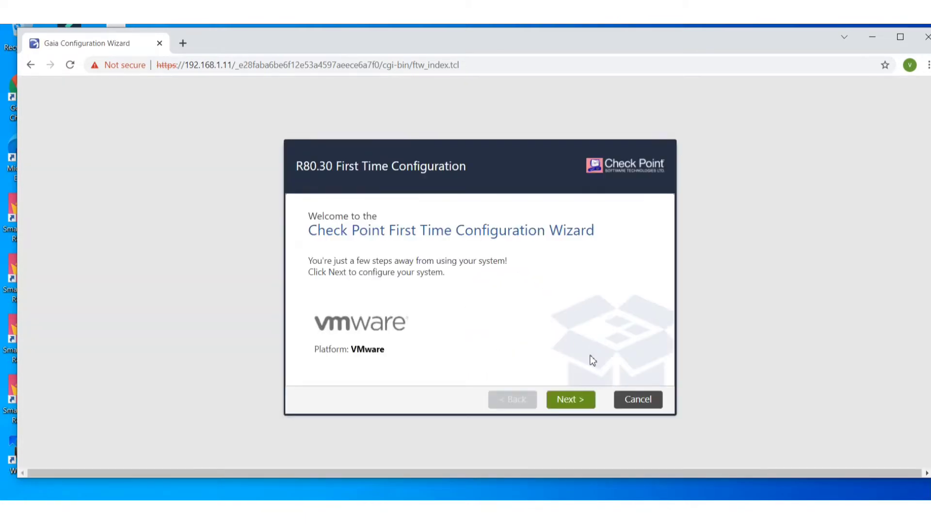
click(582, 409)
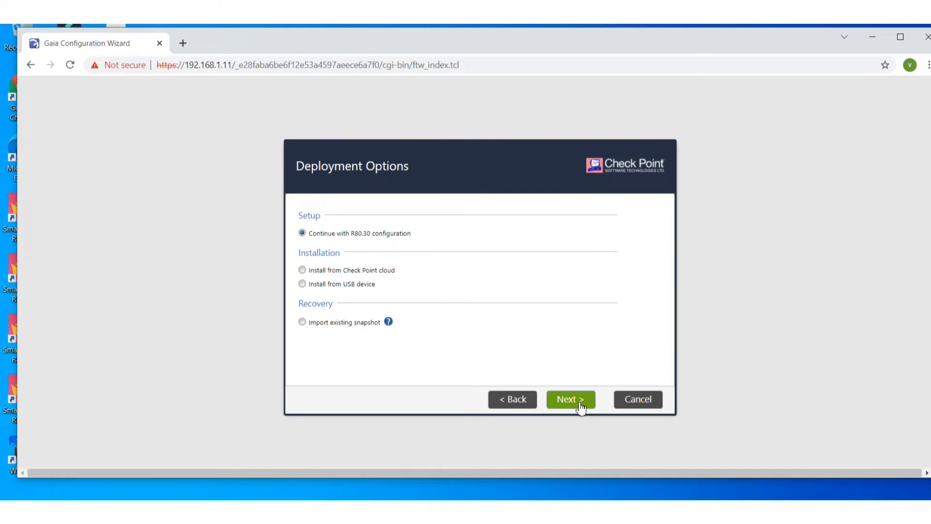
Keep the R80.30 deployment, management interface and internet connection defaults.
click(581, 409)
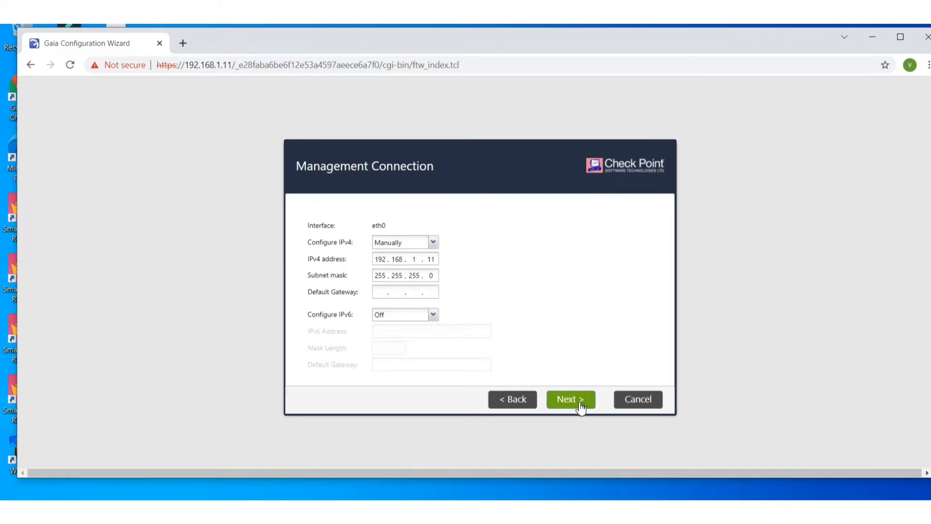
click(582, 409)
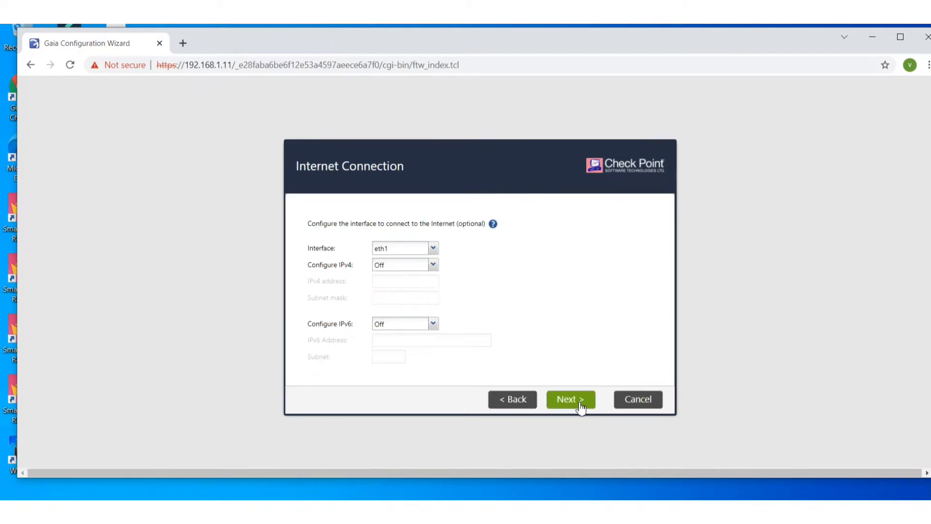
click(581, 409)
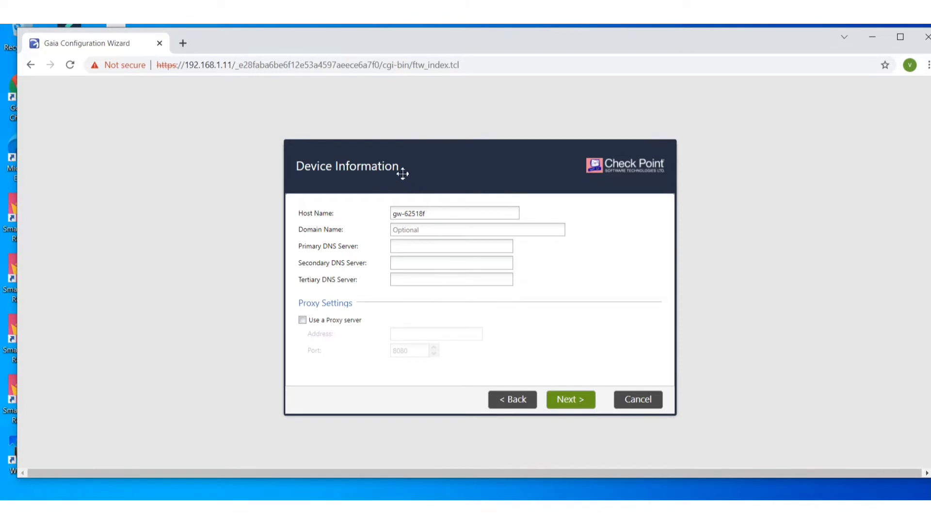
Set host name GW1_R80.30, domain firewallgyaan.com and primary DNS 8.8.8.8.
drag(453, 214, 311, 218)
text(GW1)
text(_R)
text(80.30)
text(firewa)
text(llgyaan)
text(.com)
click(428, 243)
text(8.8.8.8)
click(578, 410)
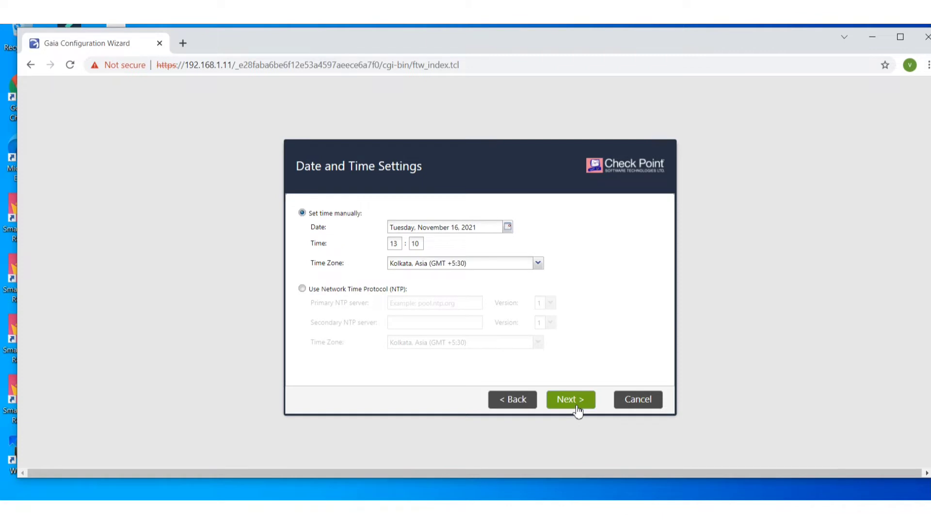
Accept date/time and installation type, and select only Security Gateway with no clustering.
click(578, 410)
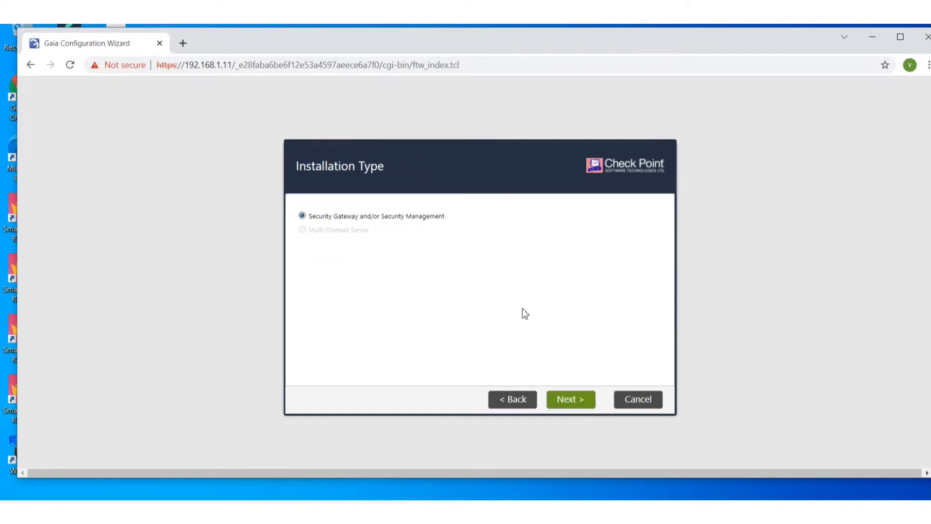
click(563, 408)
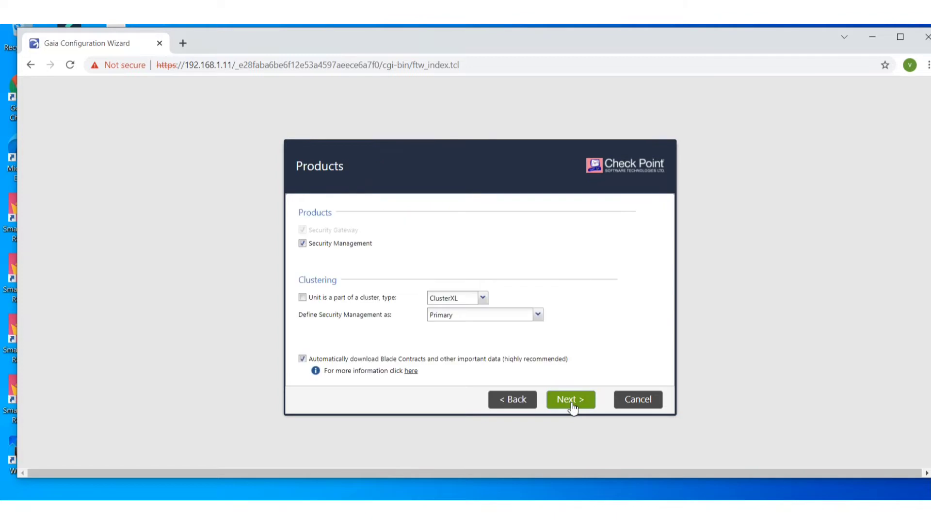
click(302, 243)
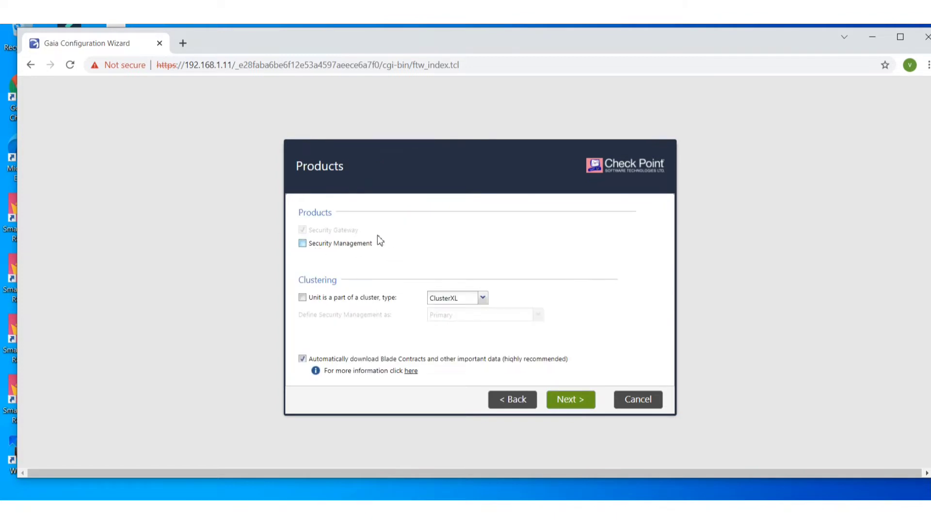
click(584, 406)
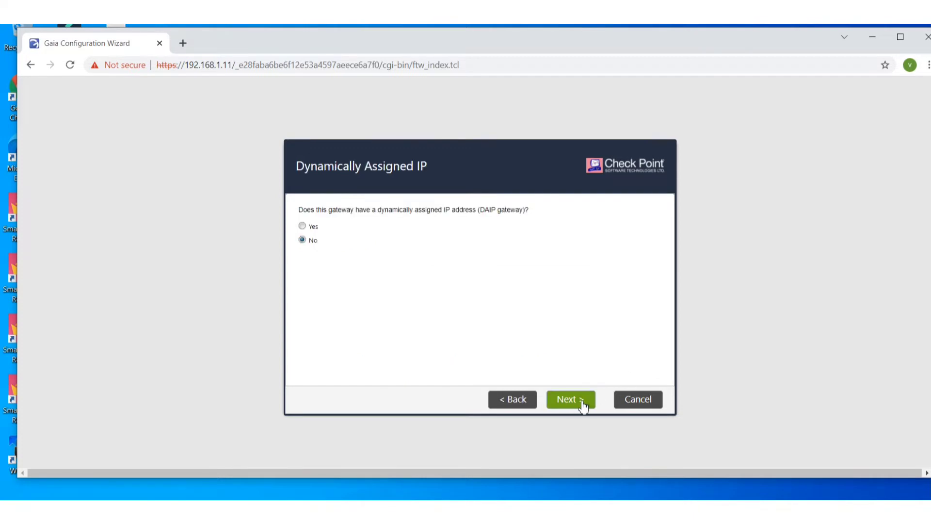
click(509, 407)
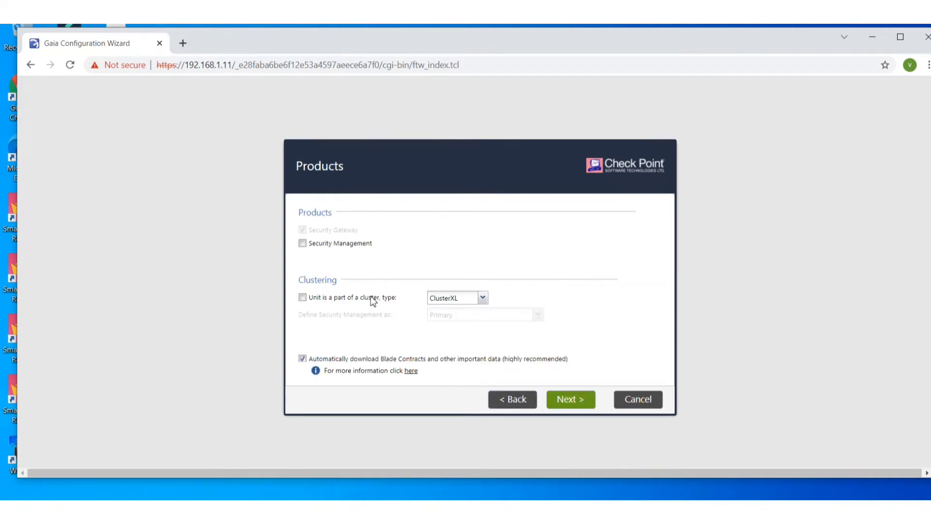
click(484, 298)
click(476, 307)
Launch the Epic Pen annotation tool from Windows search.
key(super)
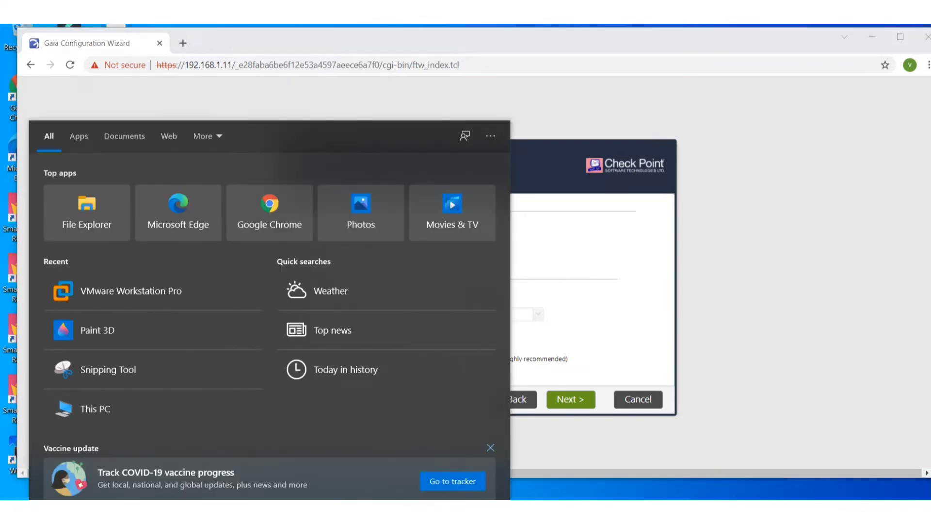
text(e)
key(Return)
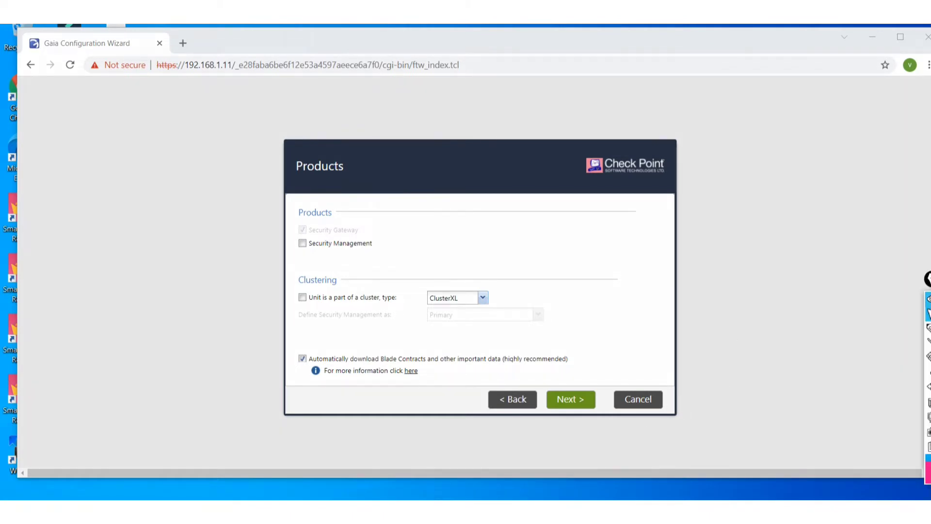
Confirm the products and leave the dynamically assigned IP answer at No.
click(578, 407)
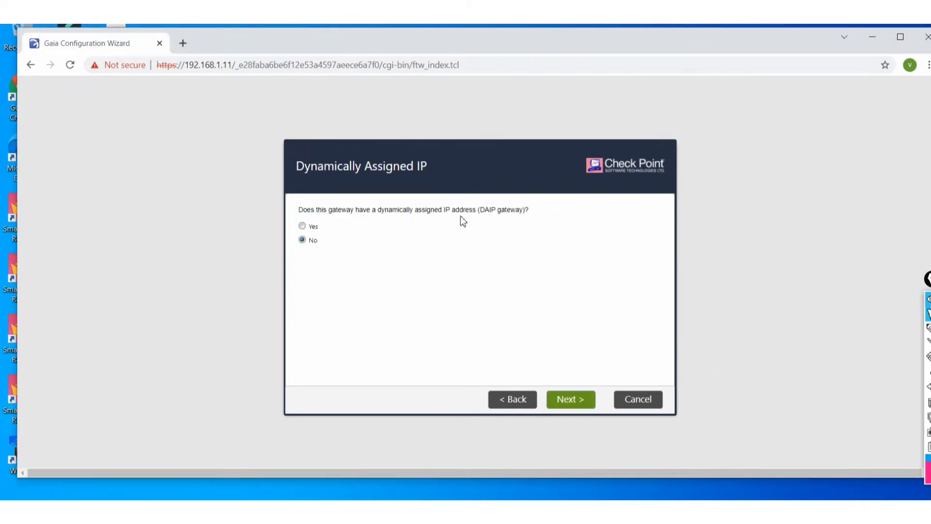
click(305, 226)
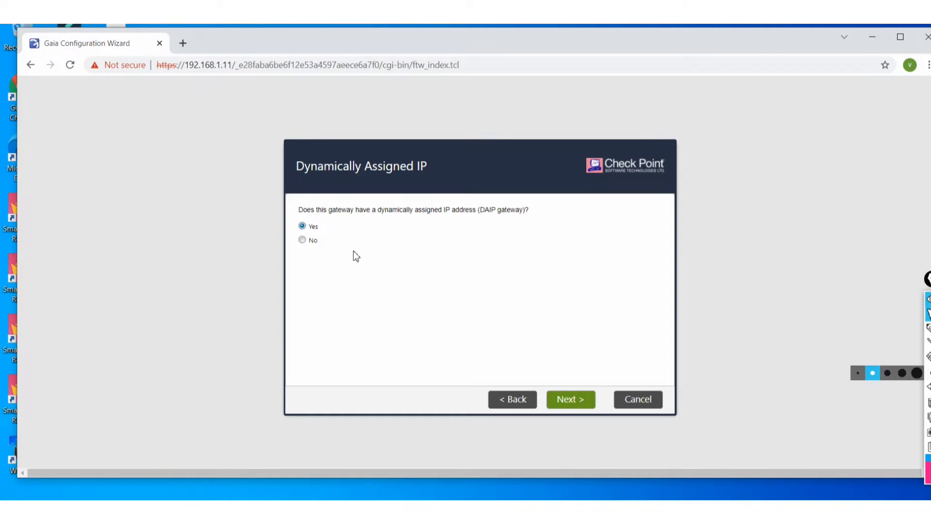
click(304, 241)
click(576, 402)
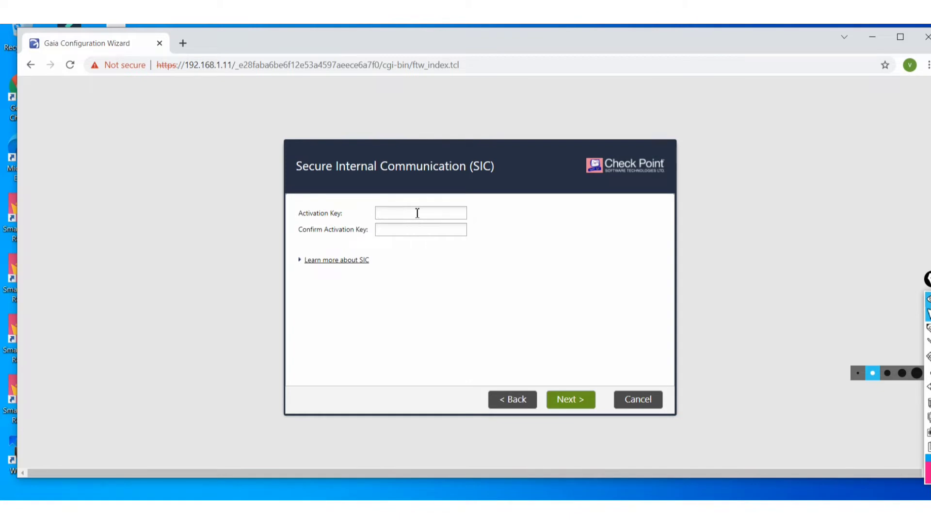
Enter and confirm the SIC activation key, view the SIC explanation, and go to the Summary.
click(418, 213)
text(•••••)
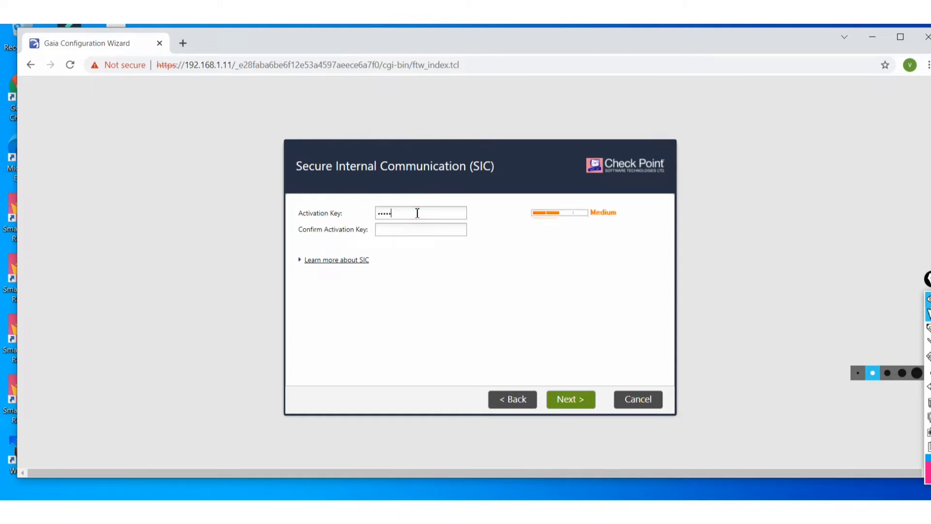
text(•••)
key(Tab)
text(••••••••)
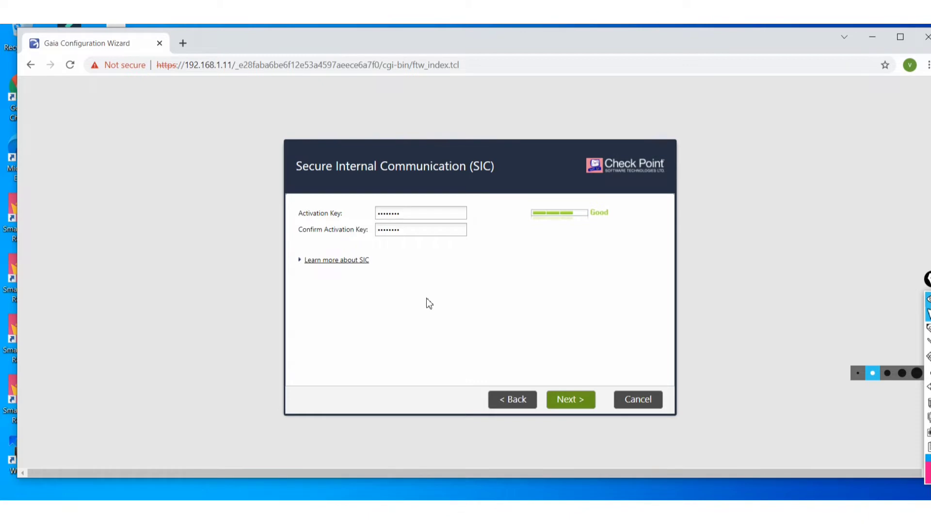
click(303, 264)
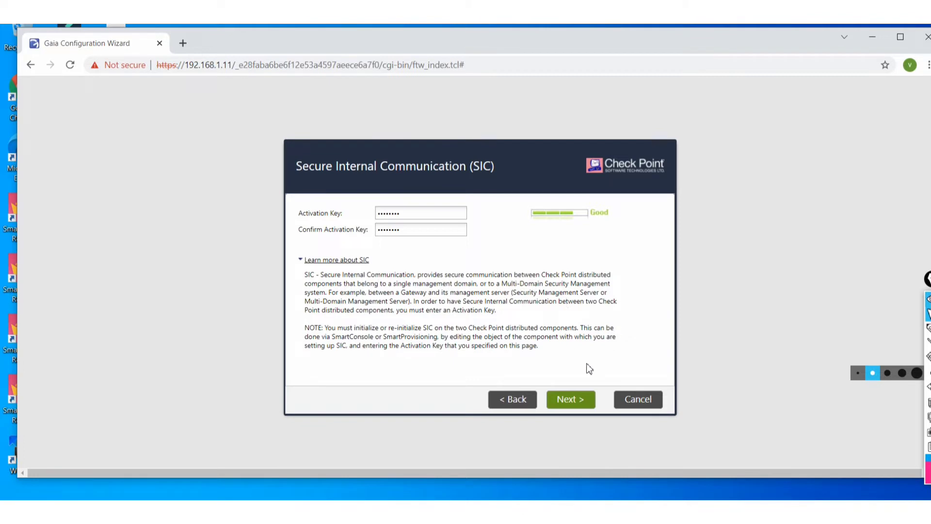
click(571, 405)
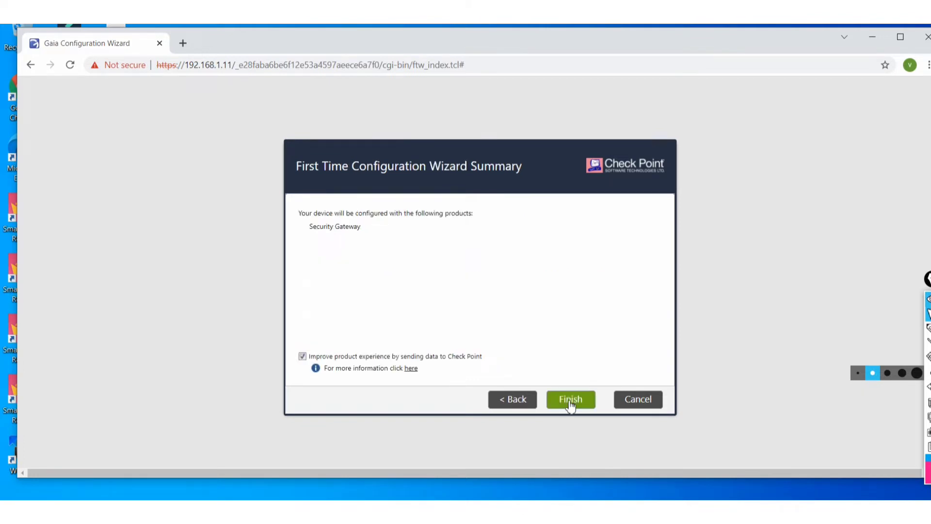
Start applying the gateway configuration and confirm the process.
click(570, 406)
click(570, 400)
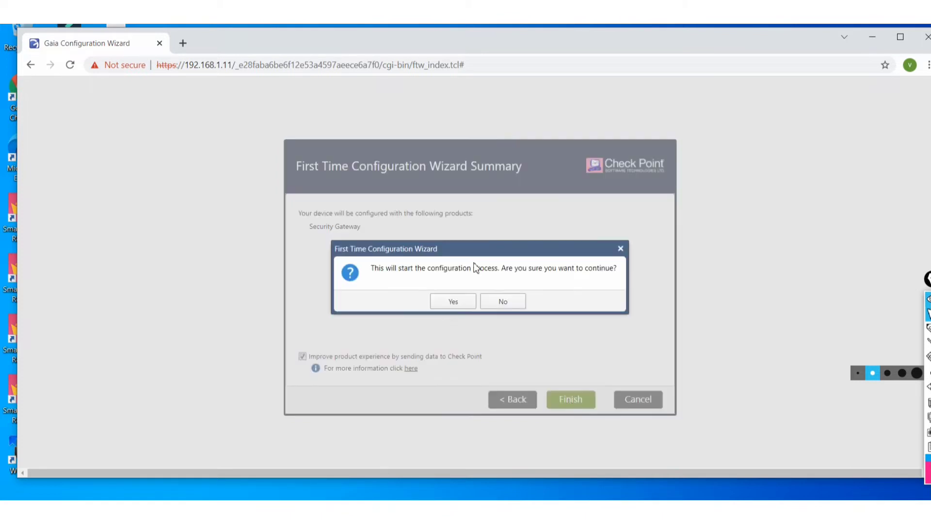
click(461, 301)
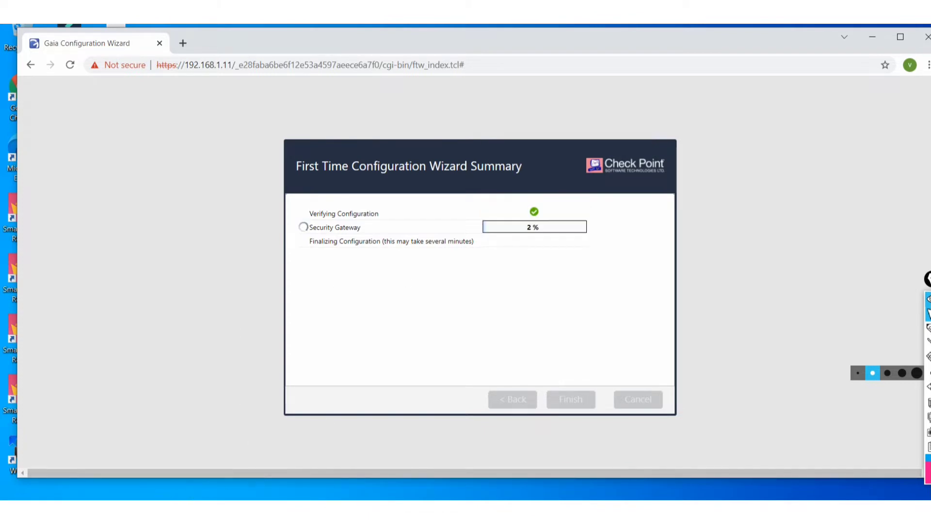
Launch SmartConsole R81.10 from Windows search using 'r81'.
key(super+s)
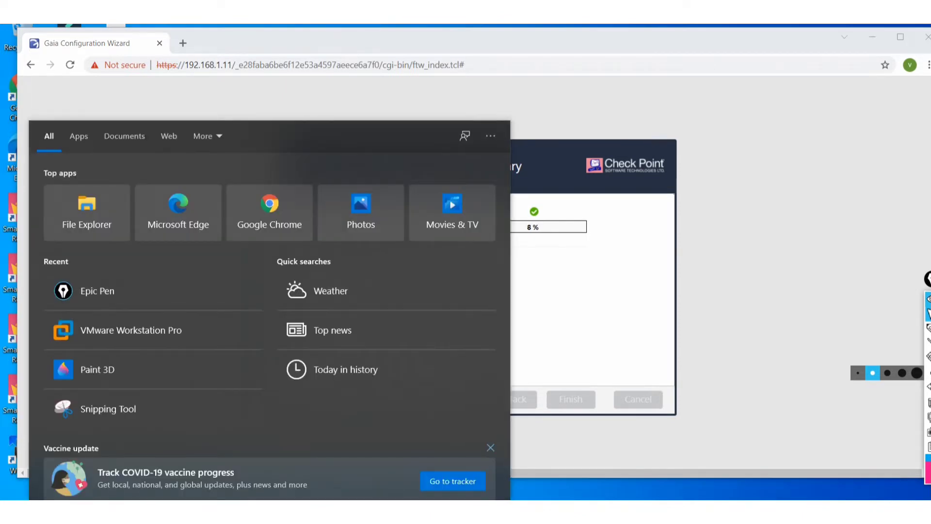
text(r81)
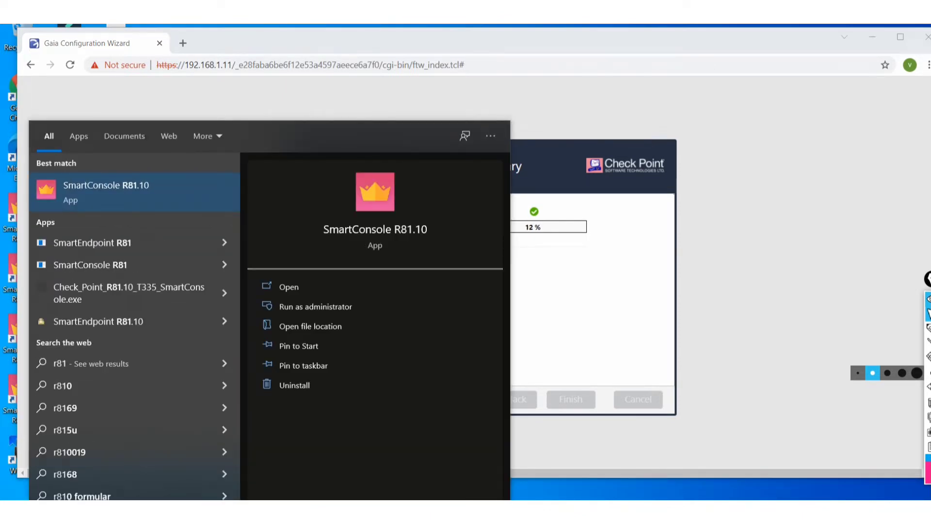
click(130, 196)
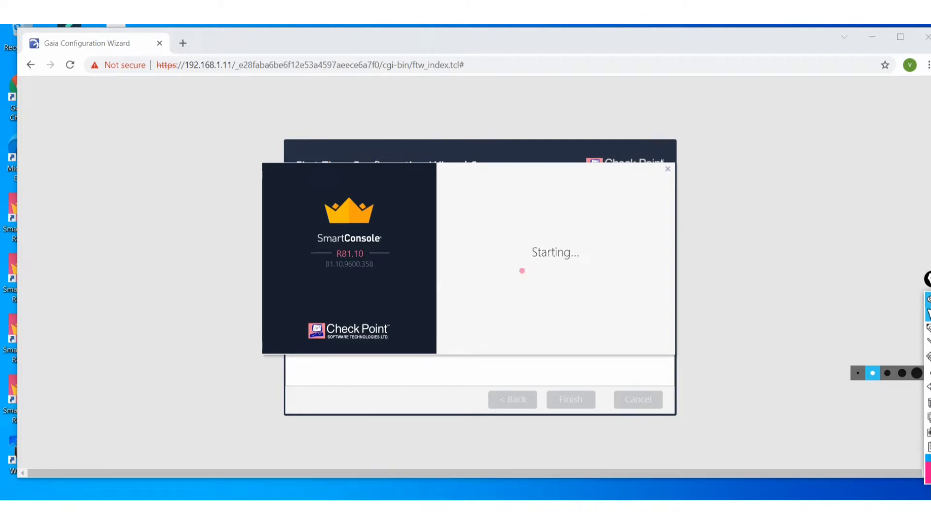
Check the GW1 console and the SMS machine, then open a new Chrome window.
click(423, 472)
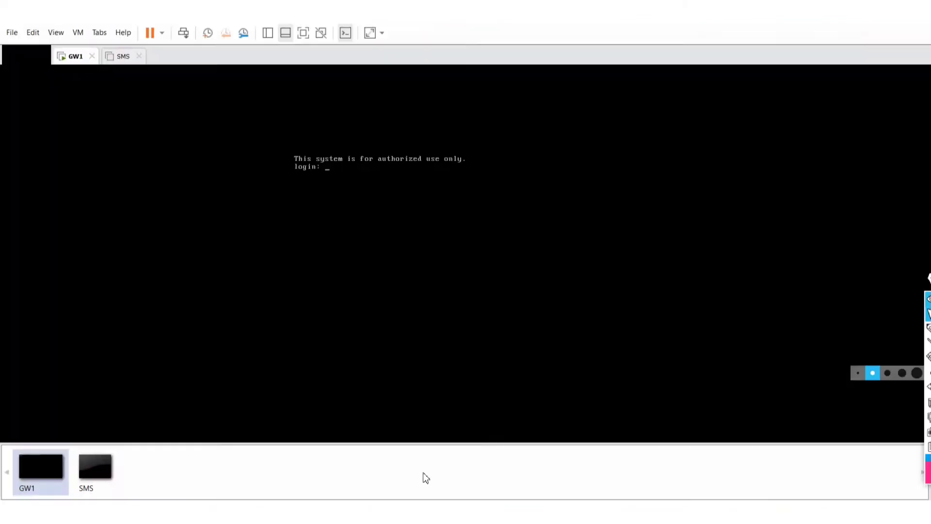
click(121, 64)
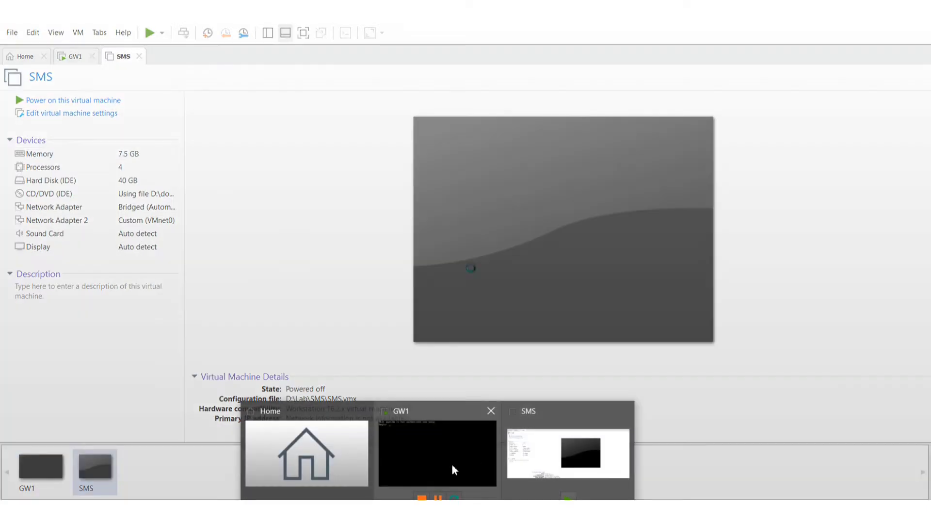
click(452, 467)
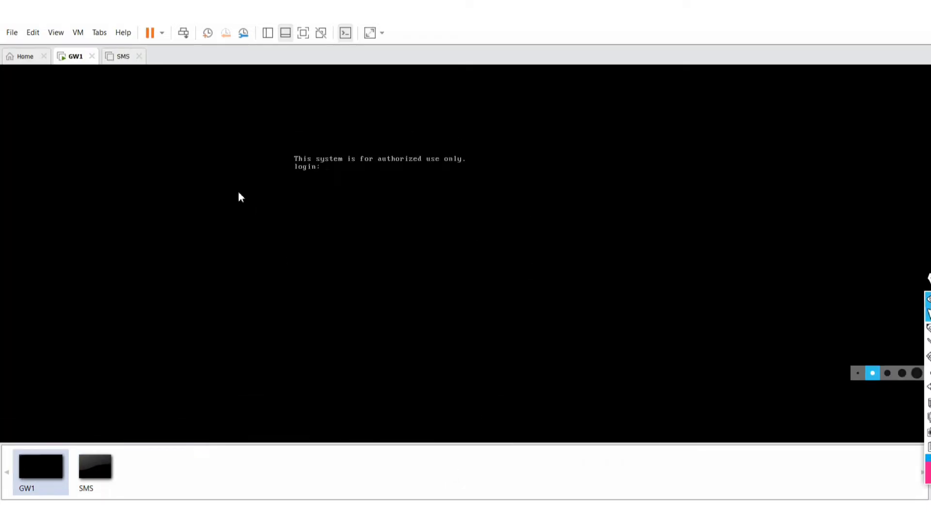
click(352, 275)
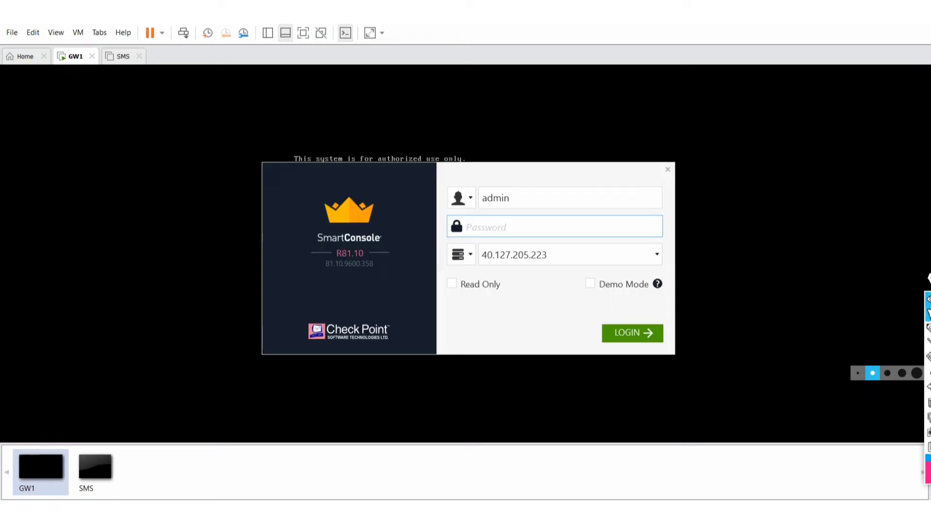
right_click(468, 517)
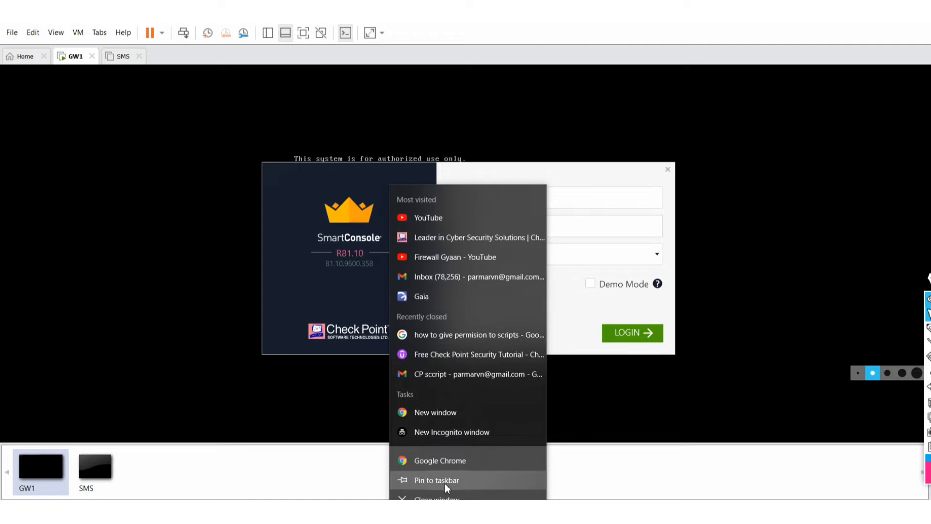
click(450, 461)
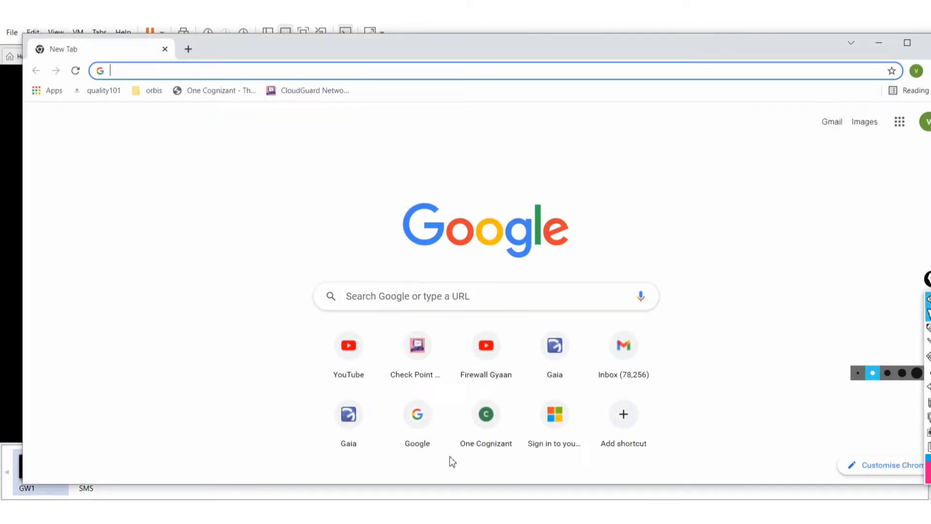
Minimize Chrome and VMware, move the SmartConsole login aside, and bring VMware back.
click(878, 43)
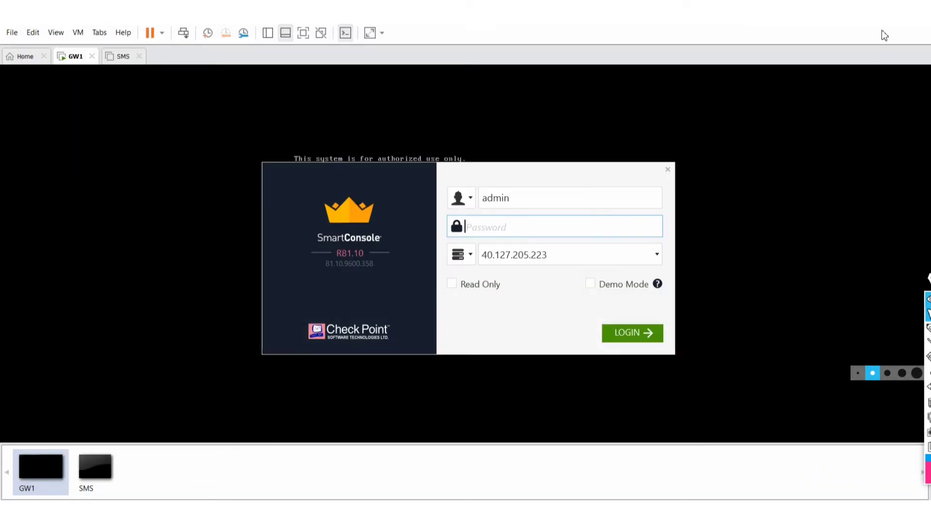
click(881, 16)
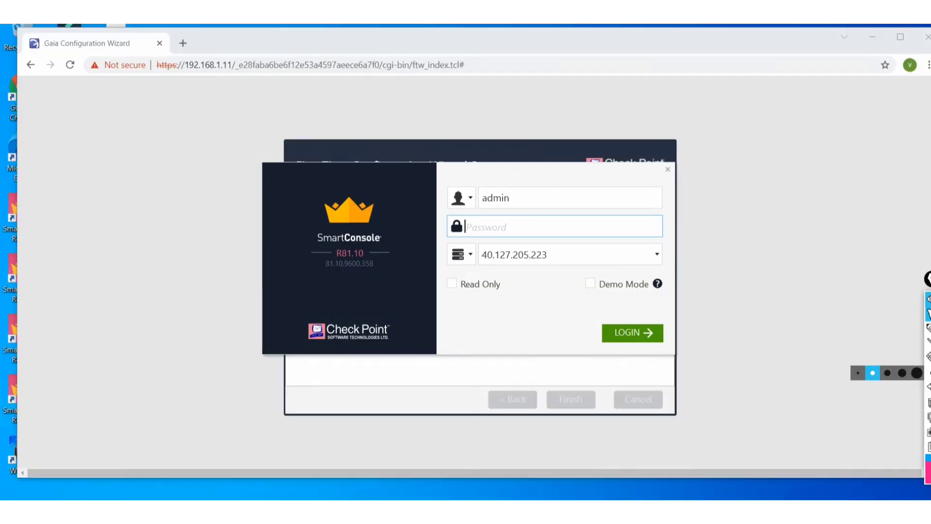
drag(612, 182, 691, 45)
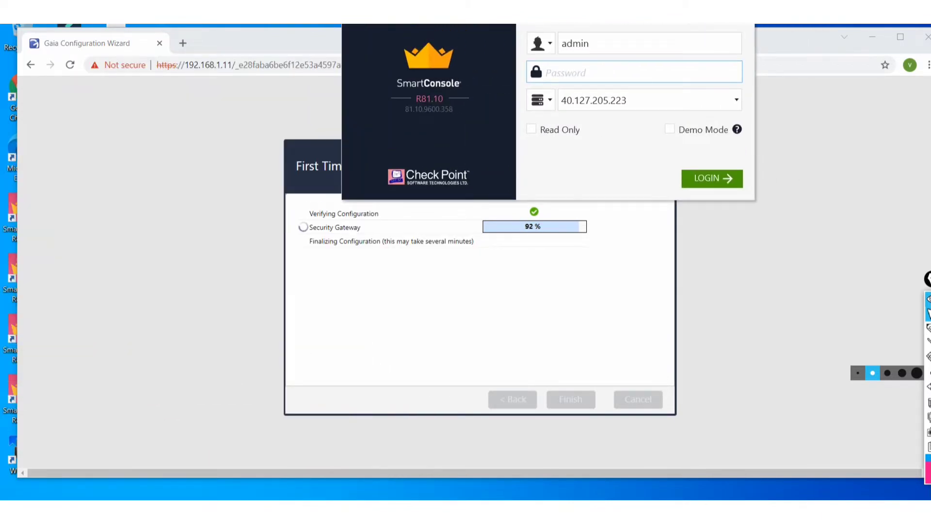
drag(661, 17, 392, 228)
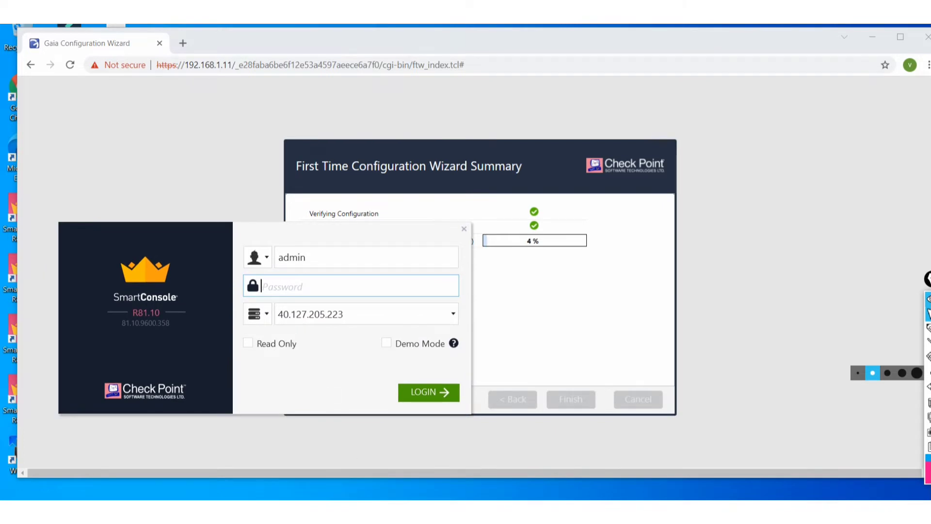
mouse_move(438, 512)
click(438, 512)
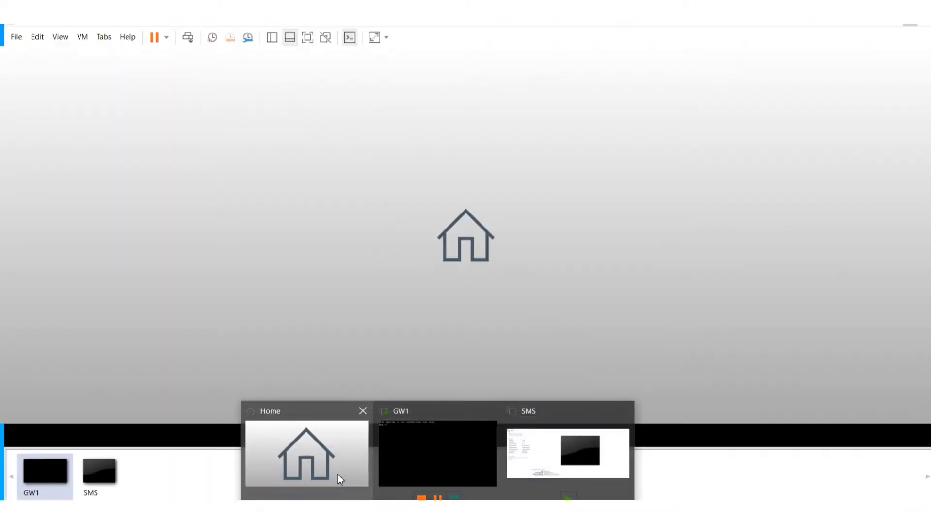
Power on the SMS virtual machine and return to the Gaia configuration wizard.
click(338, 473)
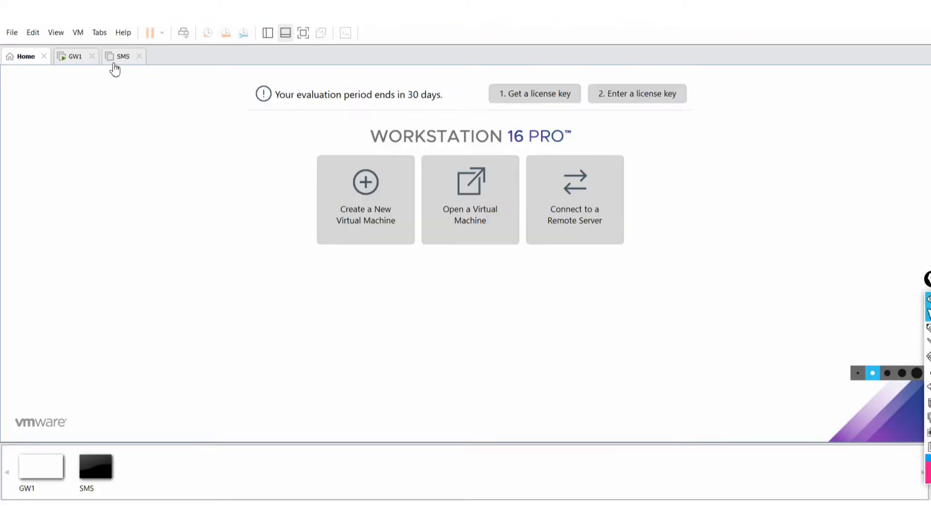
click(116, 56)
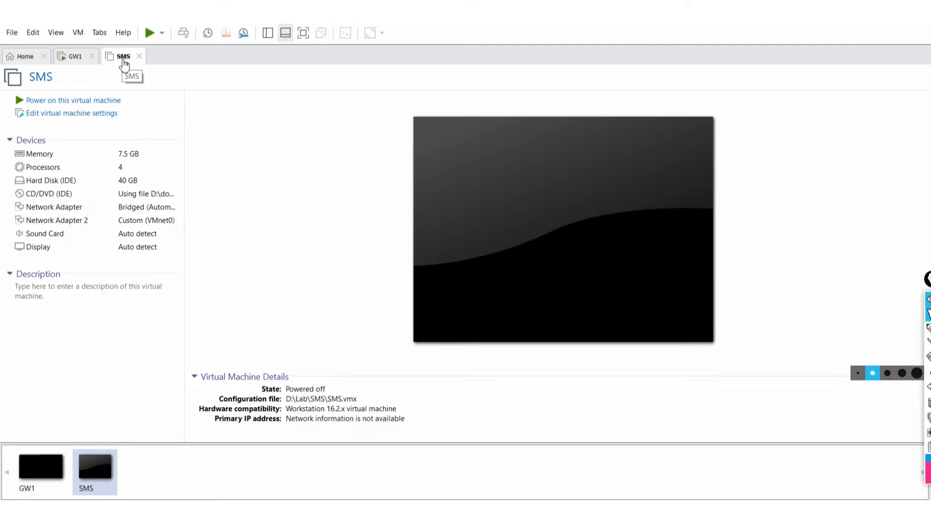
click(95, 100)
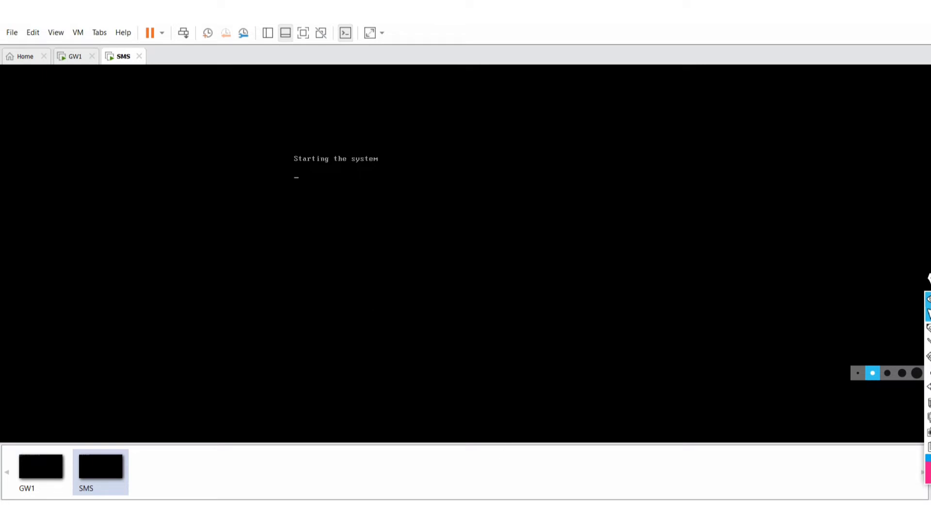
mouse_move(473, 511)
click(395, 487)
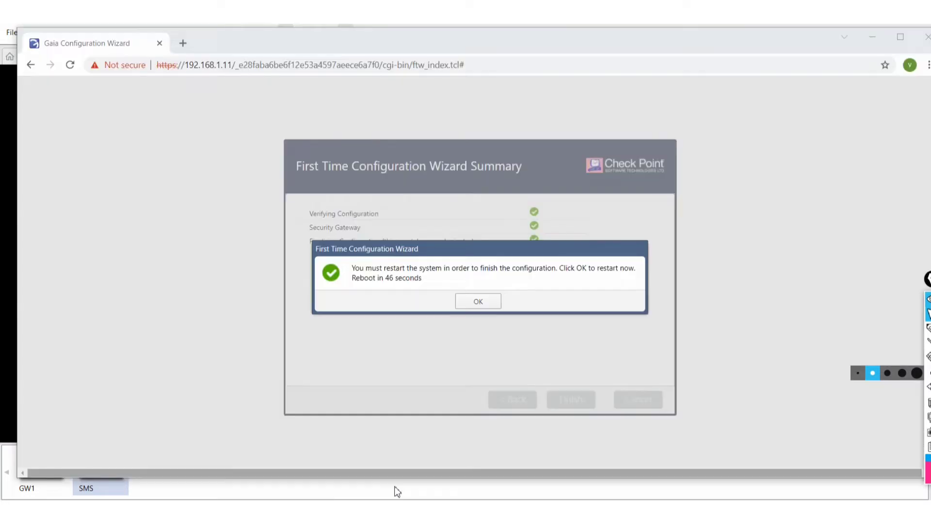
Accept the gateway restart and minimize Chrome to get back to the SMS console.
click(479, 304)
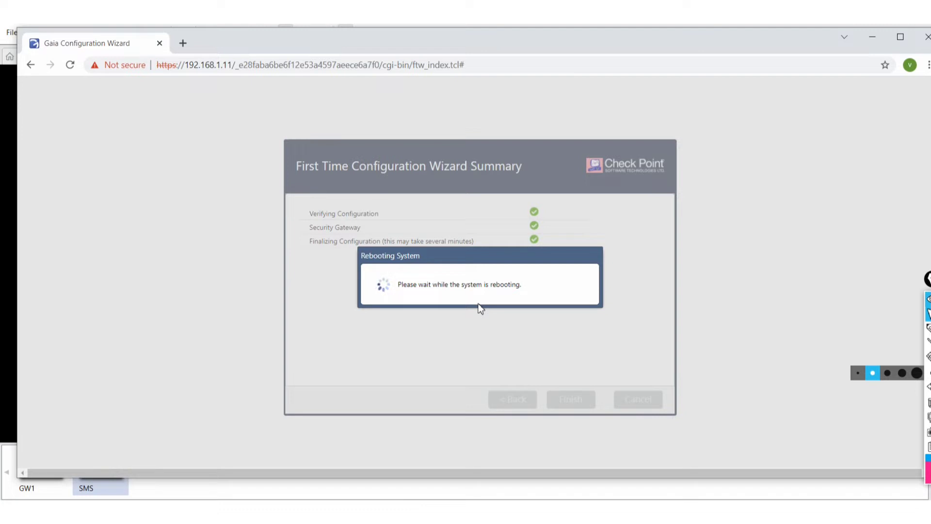
click(873, 38)
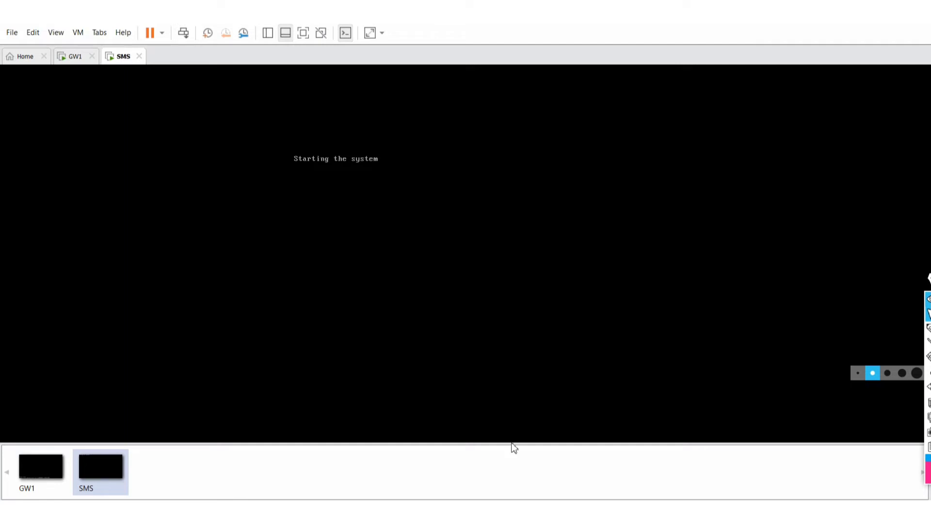
Replace the SmartConsole login server address 40.127.205.223 with 192.168.1.254.
click(504, 512)
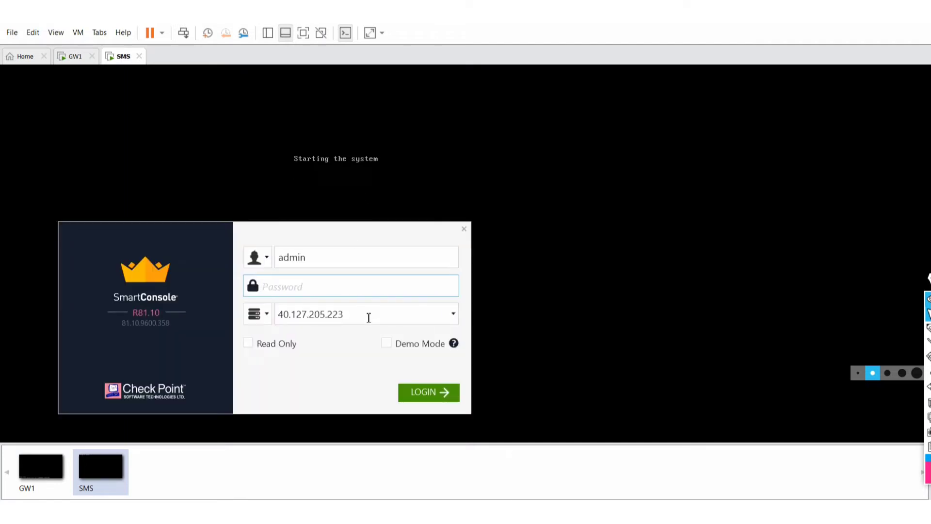
drag(364, 318, 230, 296)
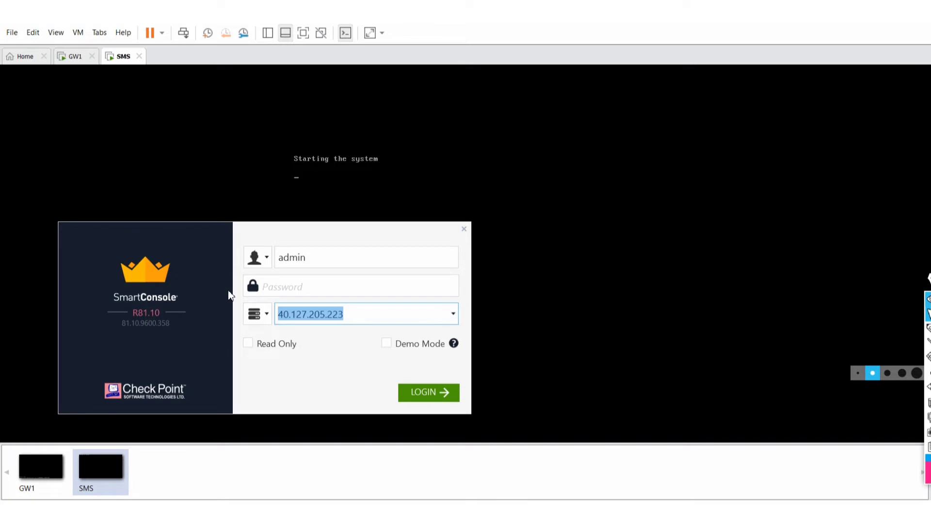
text(192.168)
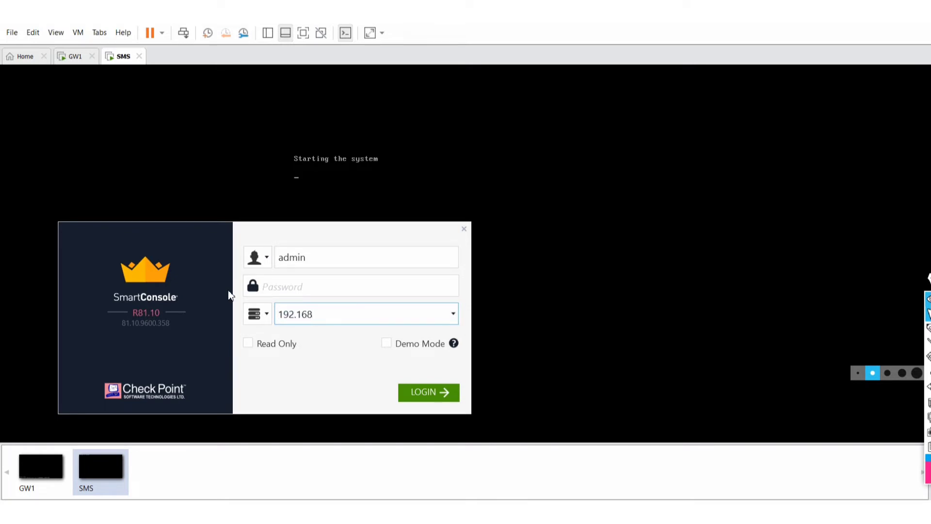
text(.1.254)
mouse_move(468, 512)
click(416, 487)
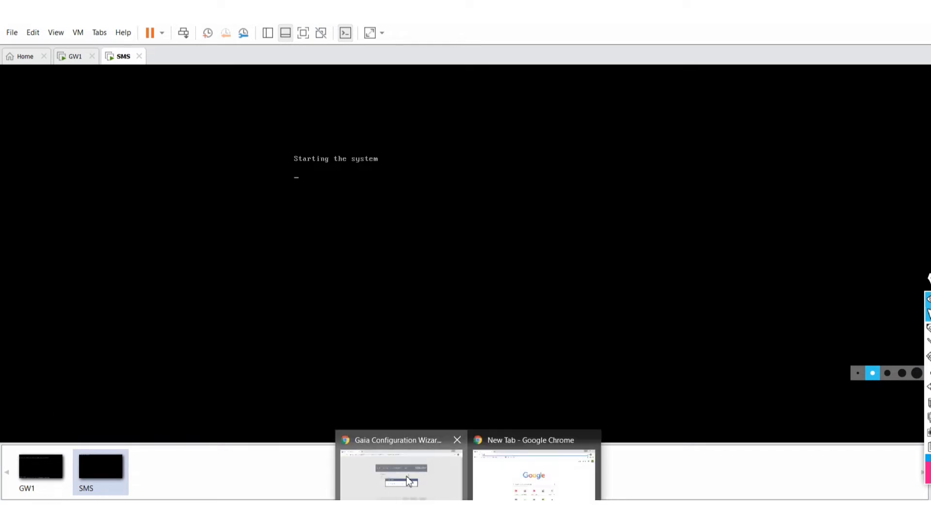
click(407, 476)
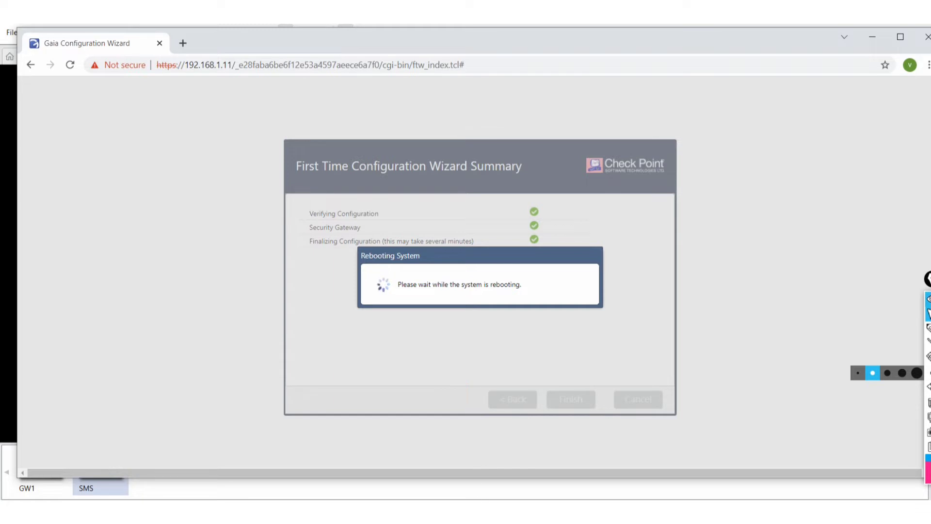
click(438, 512)
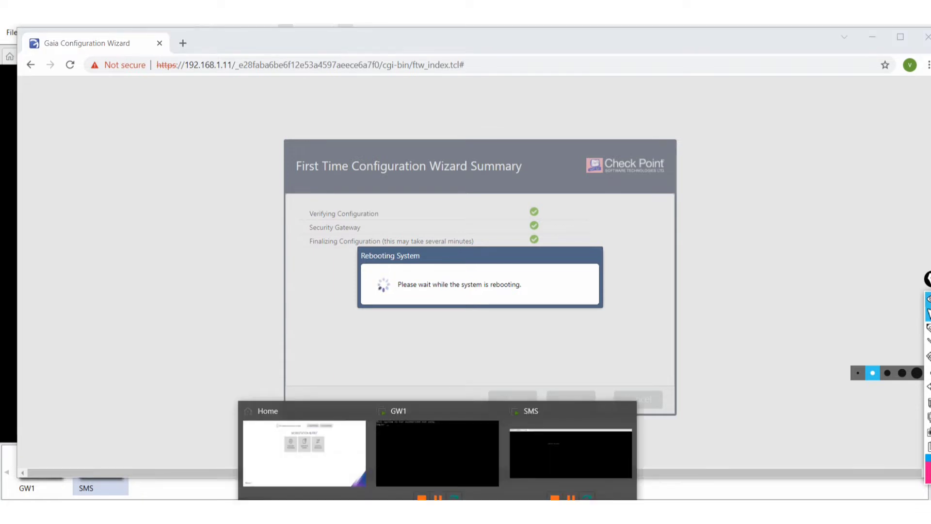
click(450, 457)
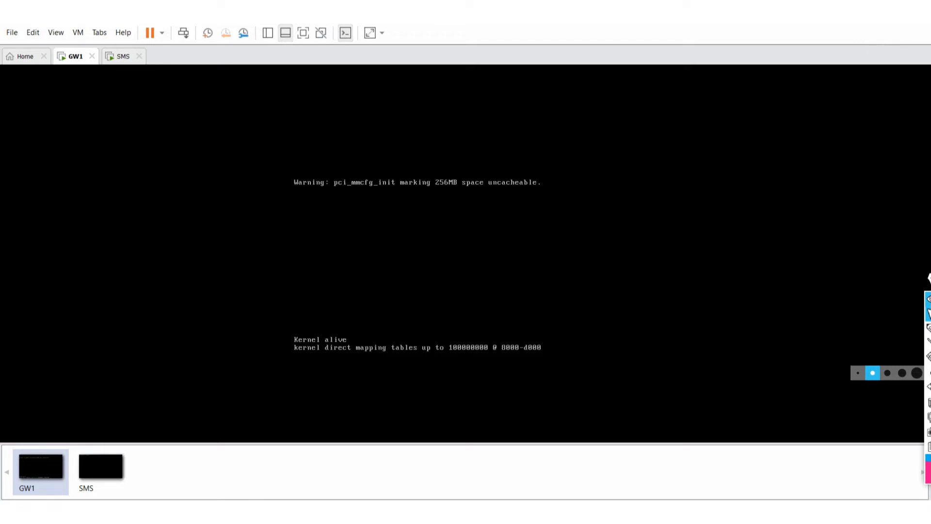
click(903, 14)
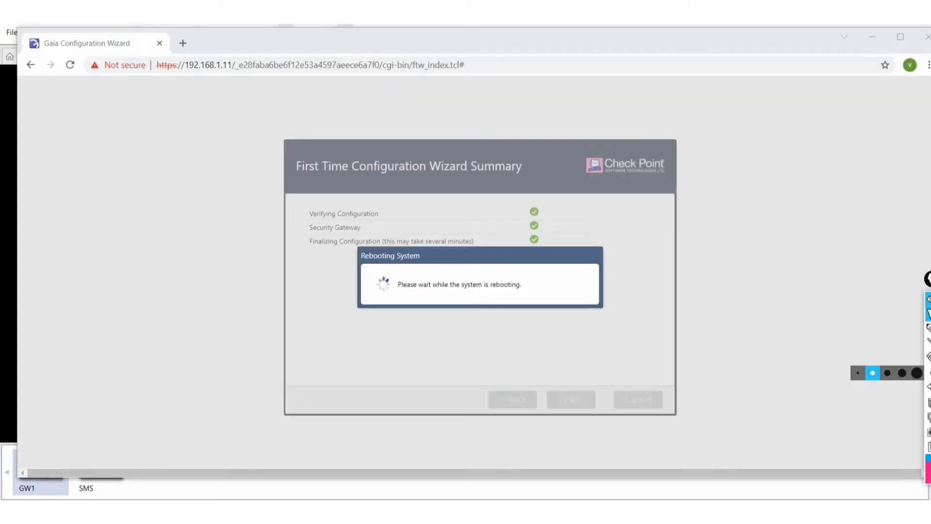
key(alt+Tab)
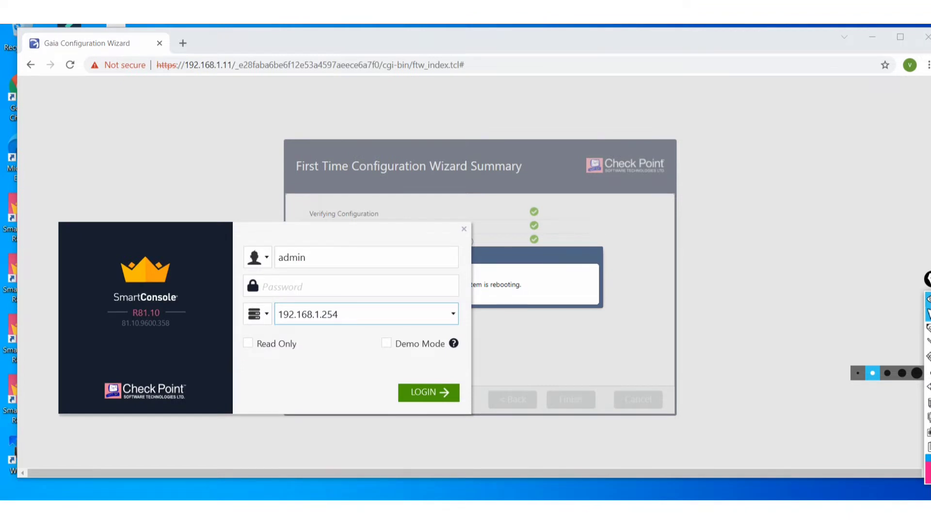
mouse_move(435, 496)
click(573, 451)
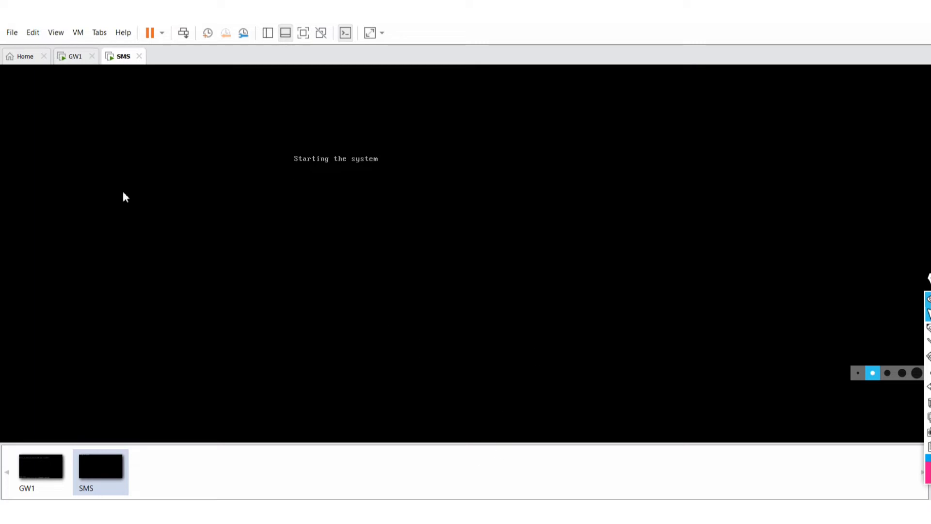
click(78, 59)
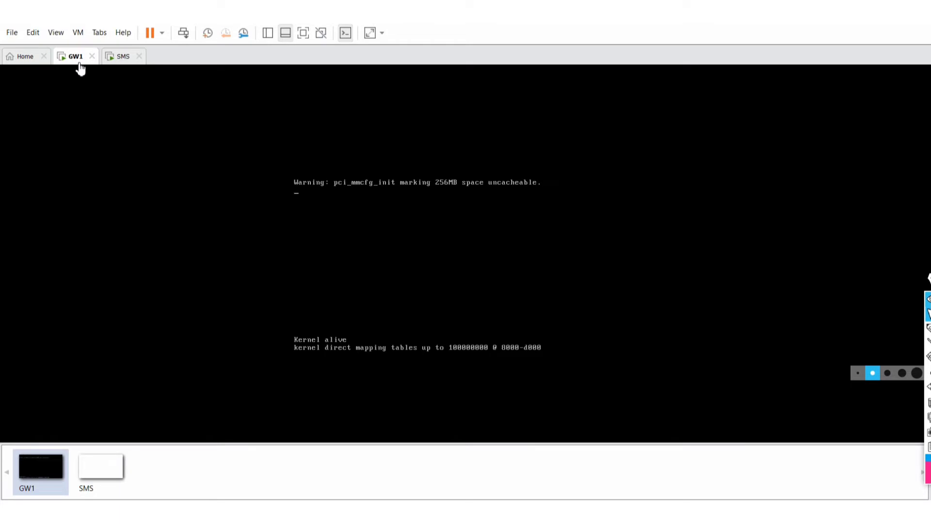
right_click(79, 66)
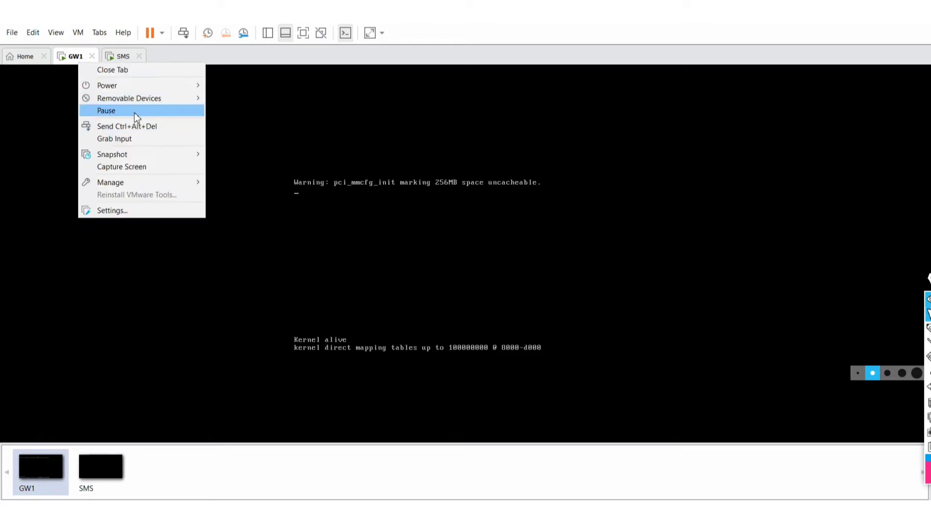
click(124, 211)
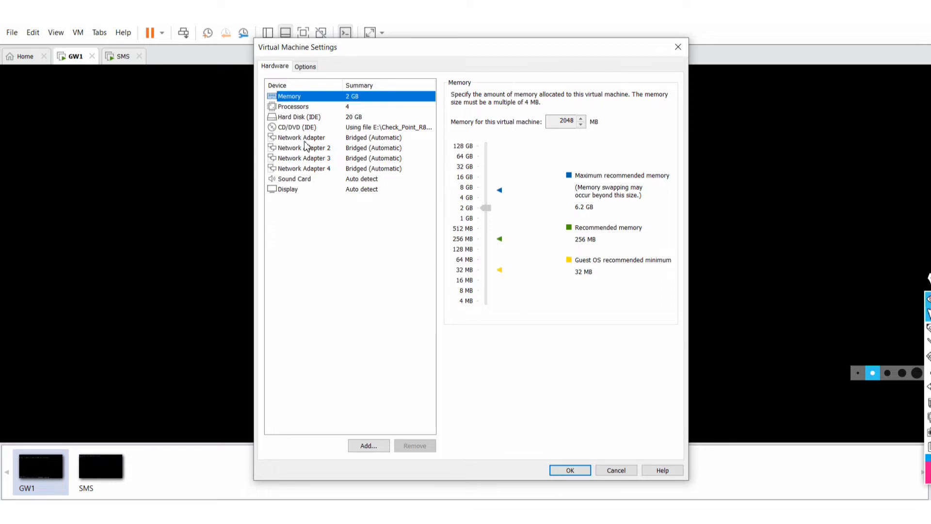
click(375, 154)
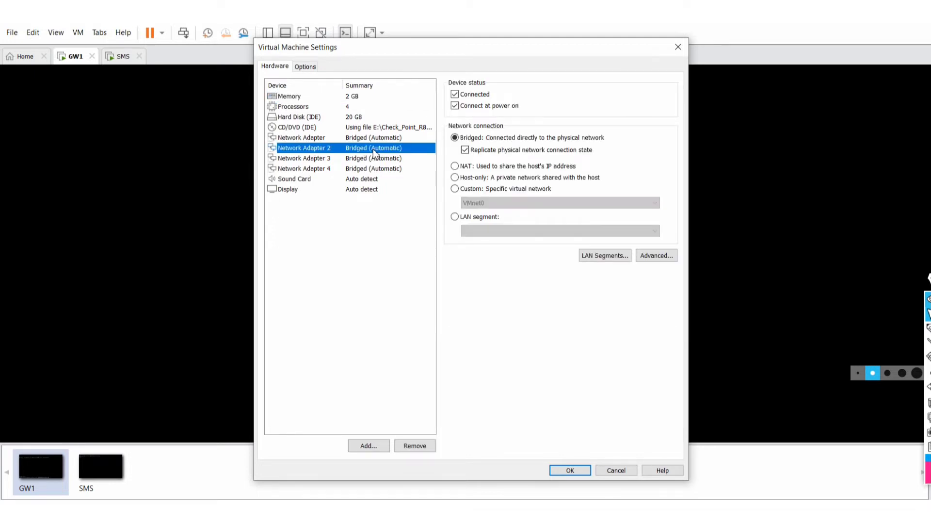
click(679, 48)
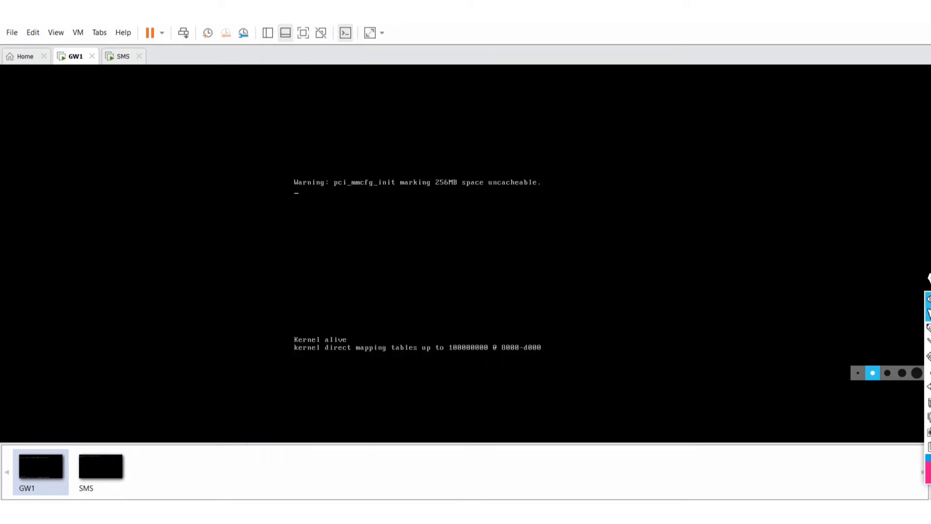
Switch to the SMS tab and bring the Gaia Portal Chrome window forward.
click(122, 56)
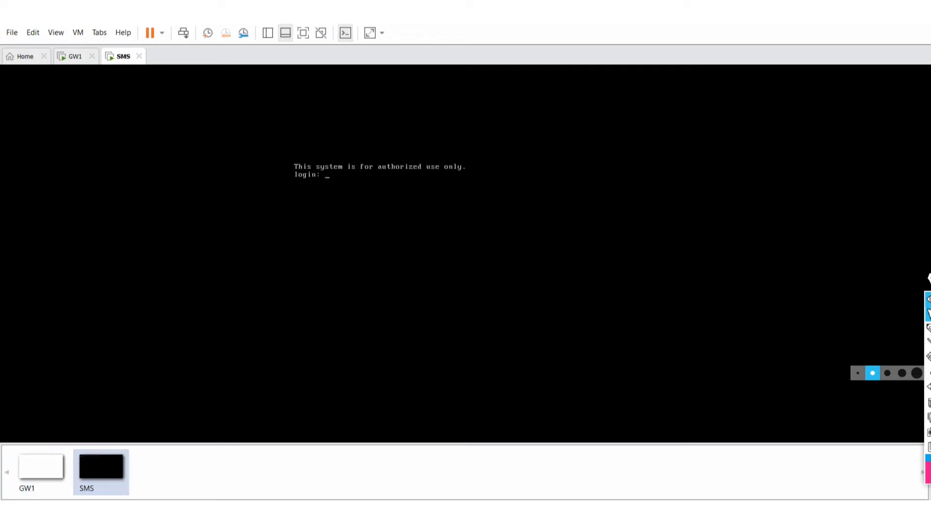
mouse_move(498, 512)
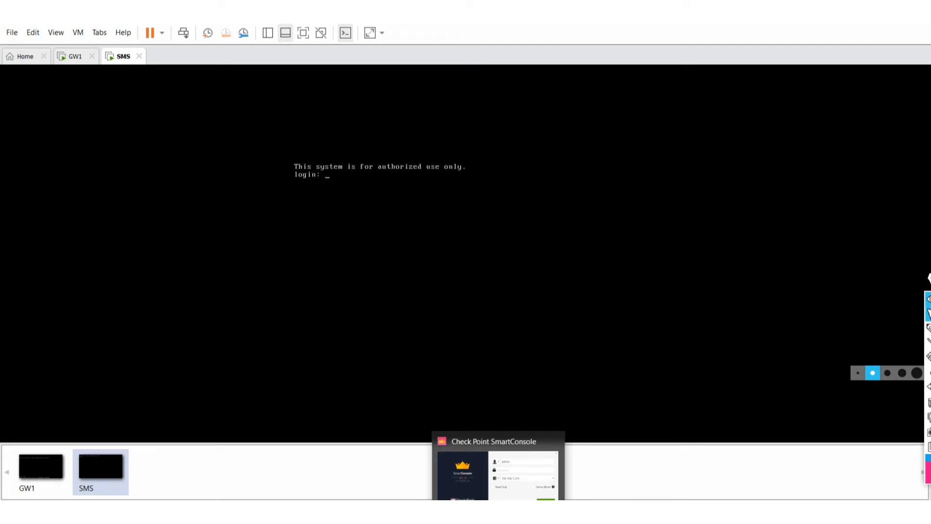
mouse_move(468, 513)
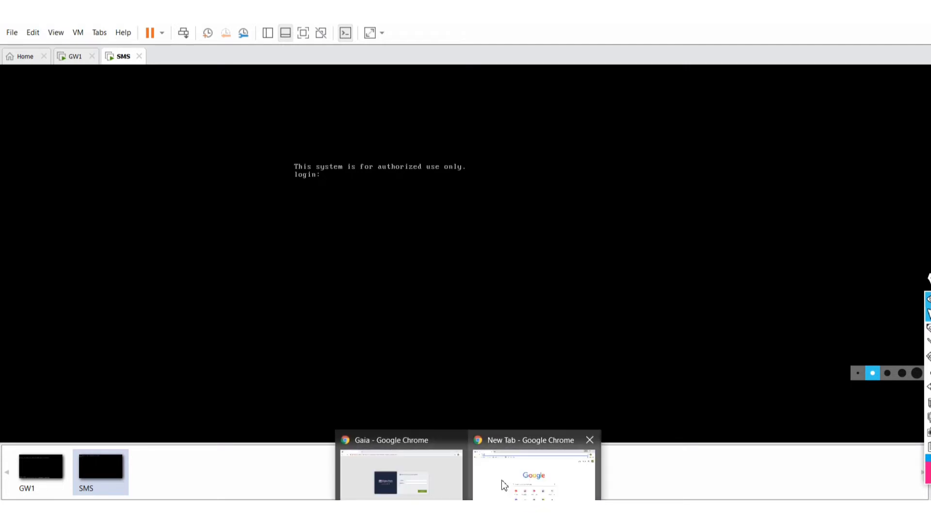
click(427, 478)
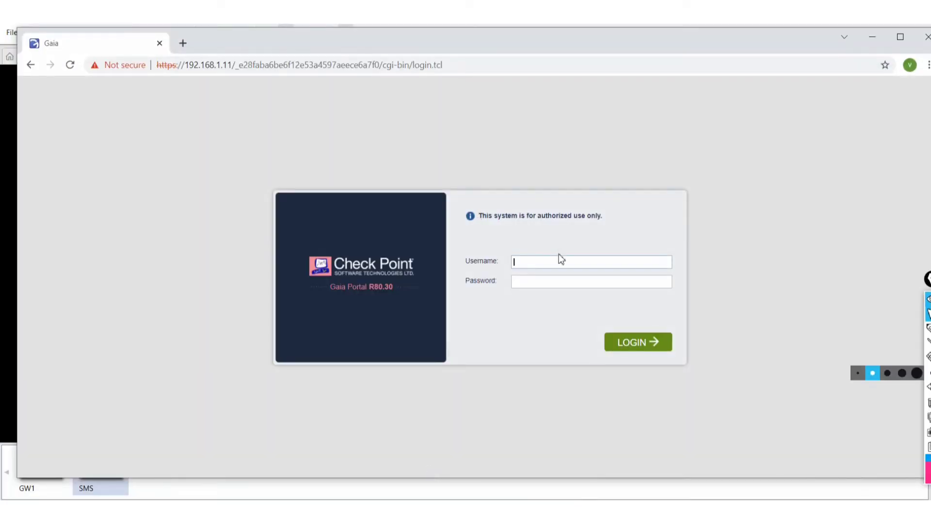
Log in to Gaia Portal at 192.168.1.11 as admin with the administrator password.
text(admin)
key(Tab)
text(admi)
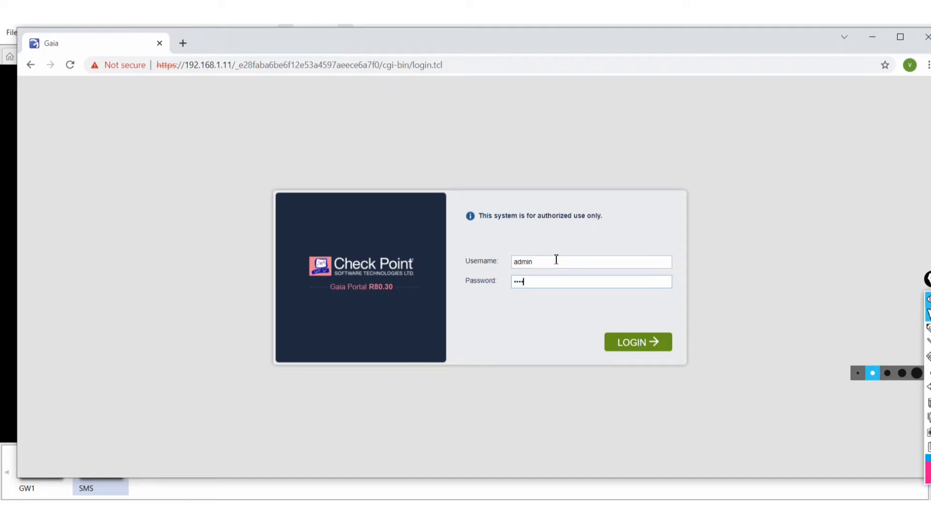
text(n123)
click(628, 338)
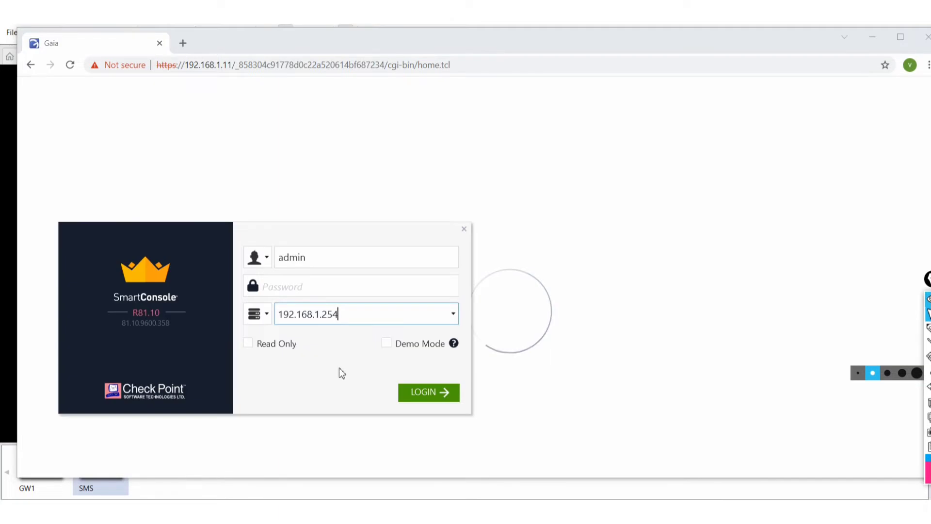
Submit the SmartConsole login to 192.168.1.254, then open Gaia's Network Interfaces page.
click(302, 287)
text(*****)
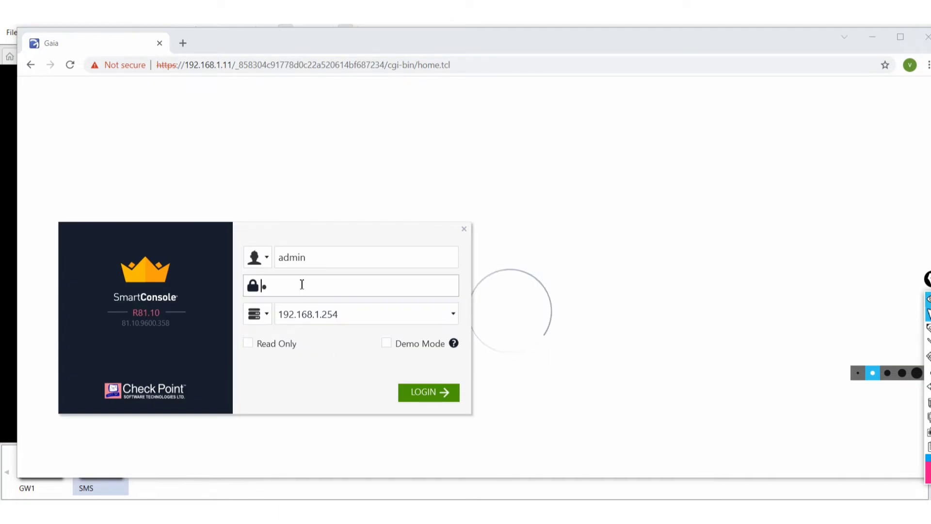
text(***)
click(430, 394)
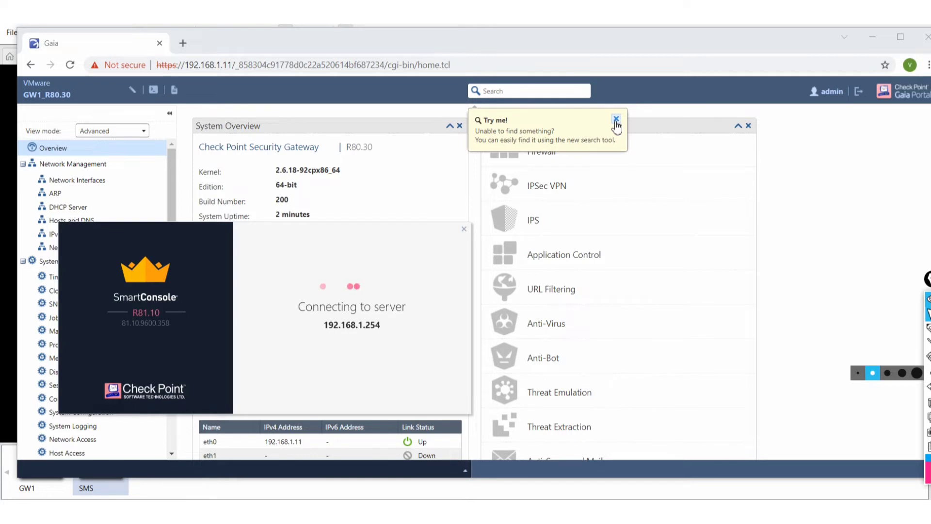
click(616, 121)
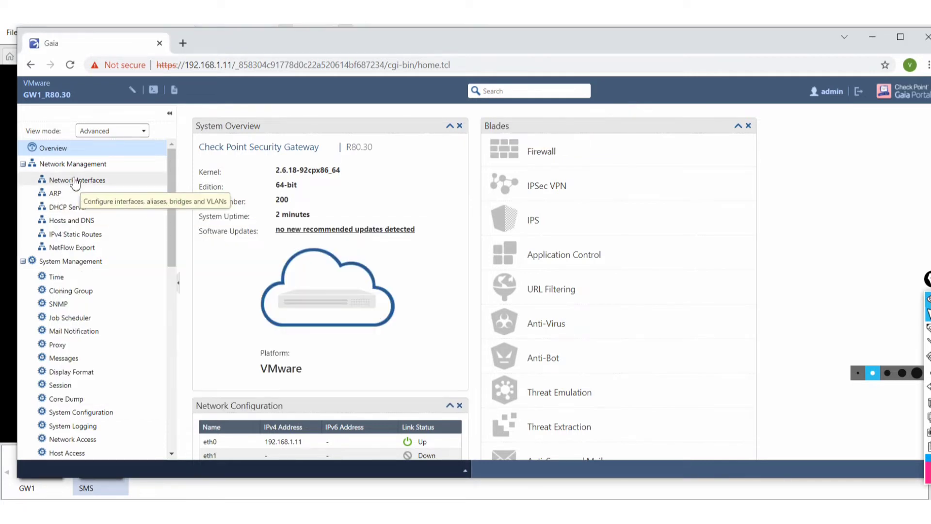
click(75, 182)
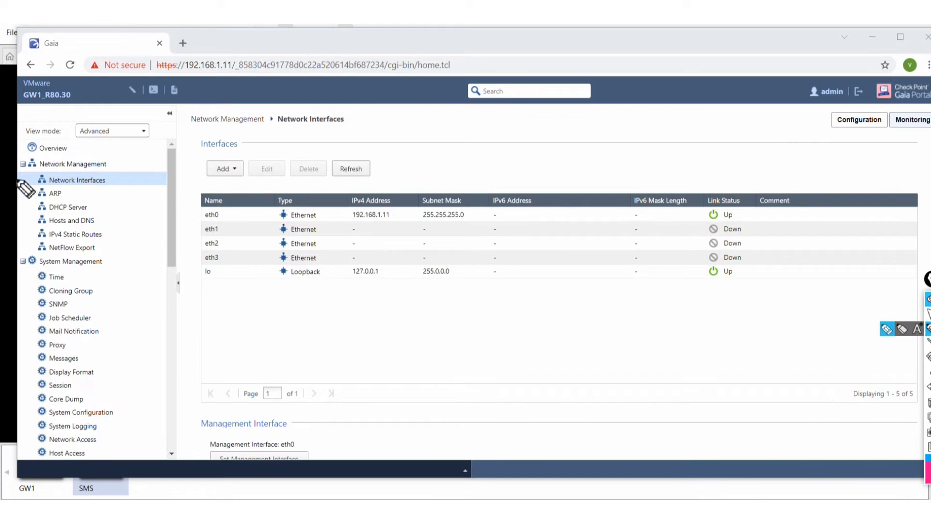
Enable eth1 with IPv4 address 10.1.1.1 and subnet mask 255.255.255.255.
mouse_move(16, 180)
mouse_down()
mouse_move(40, 179)
mouse_move(29, 187)
mouse_up()
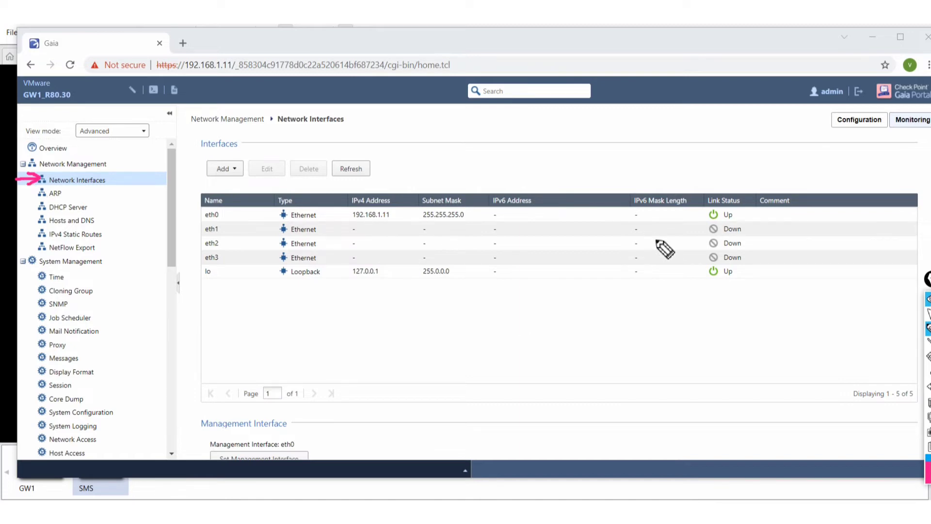
click(928, 313)
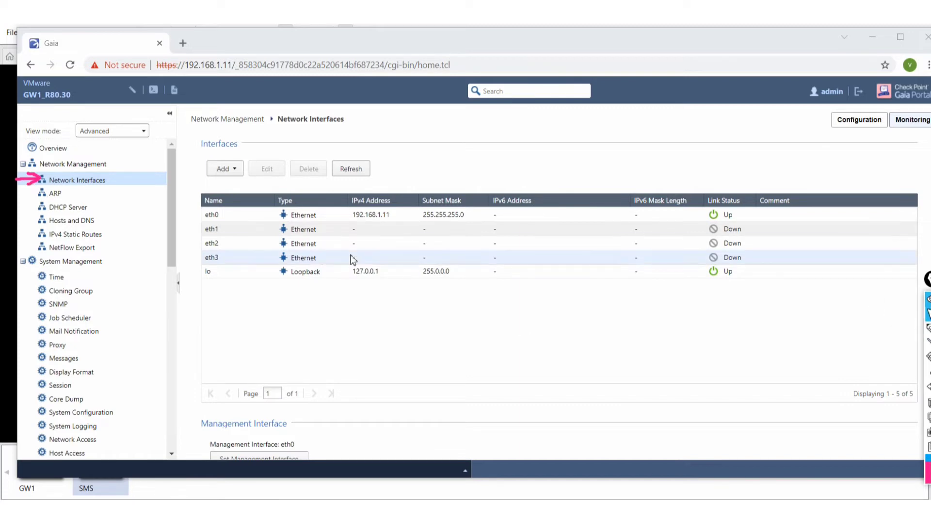
click(219, 231)
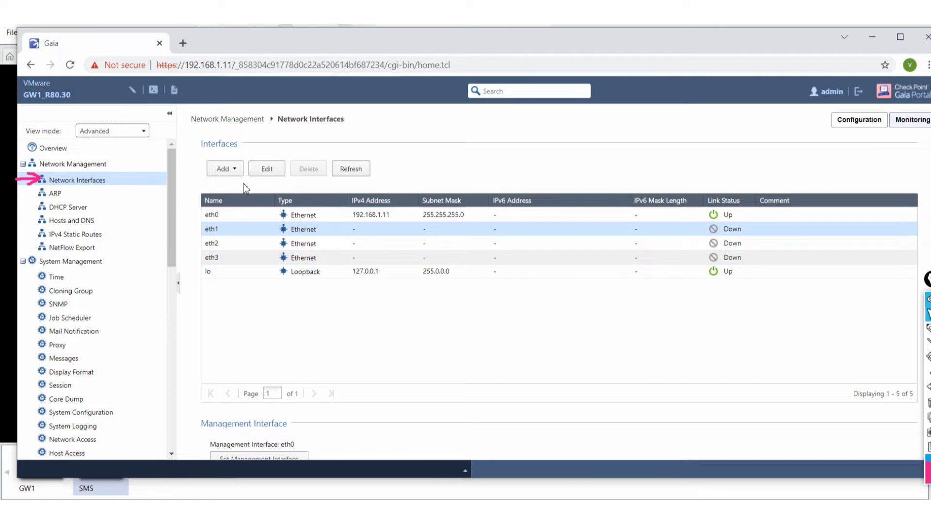
click(272, 173)
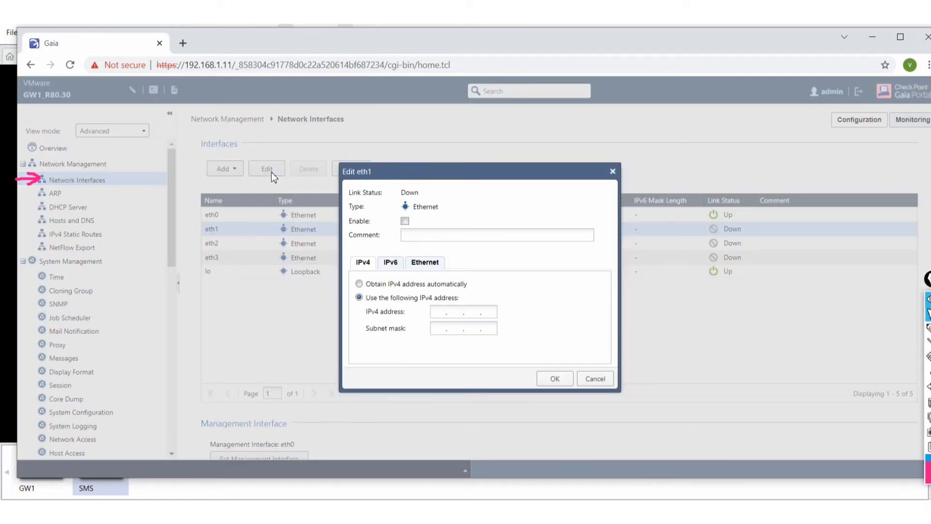
click(406, 221)
click(444, 313)
text(192)
key(BackSpace)
key(BackSpace)
key(BackSpace)
text(10)
text(.1.1.1)
text(2)
text(55 . 255 . 255 . )
text(255)
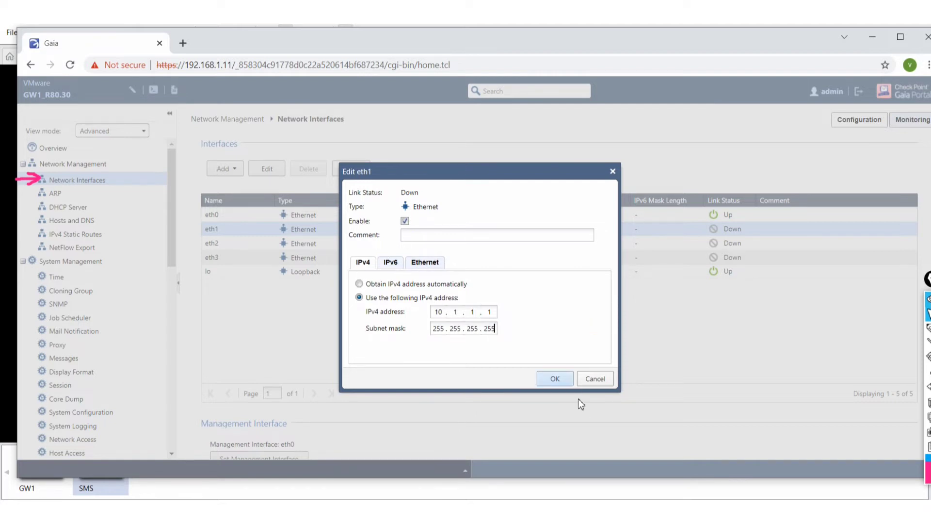
click(555, 379)
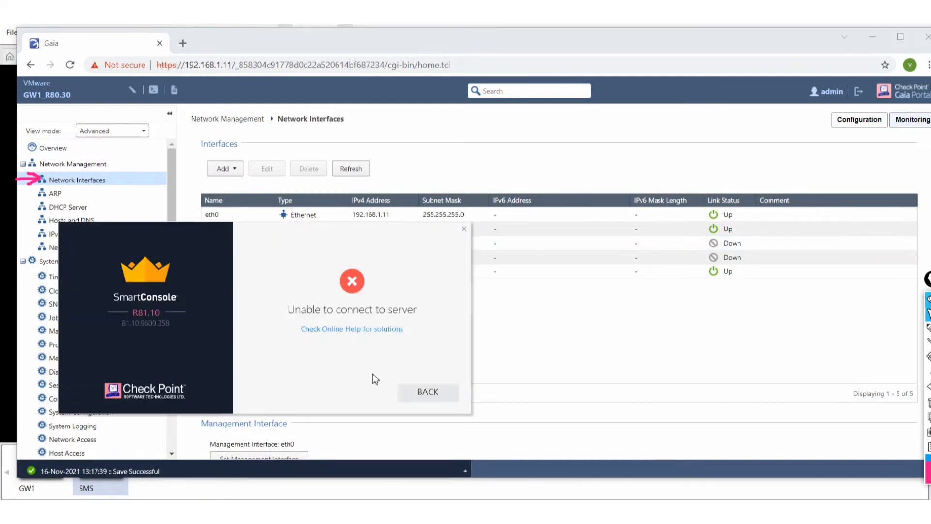
Return to the SmartConsole login form and move its window up and right.
click(429, 393)
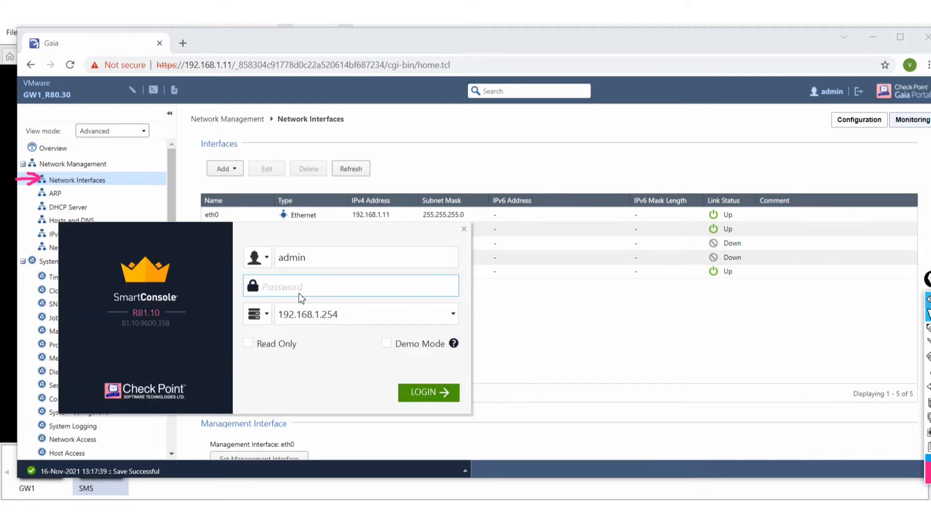
click(438, 512)
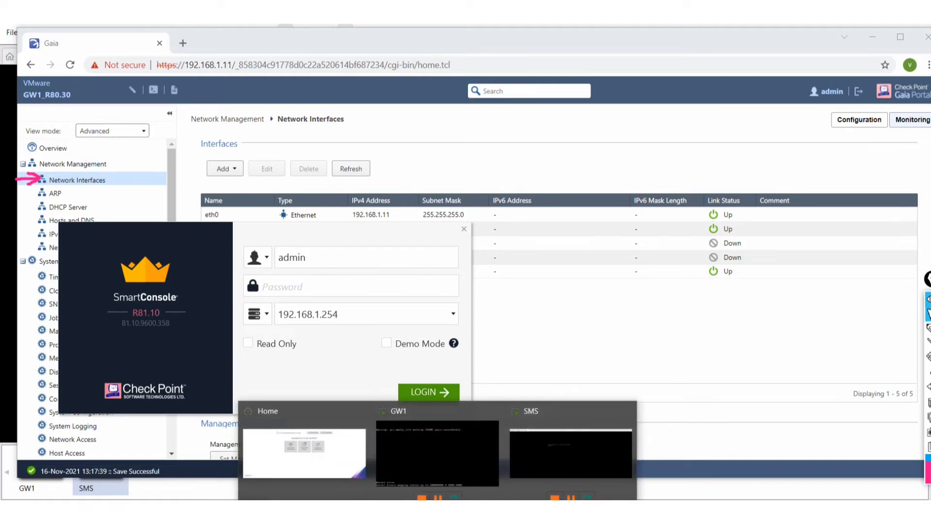
click(526, 461)
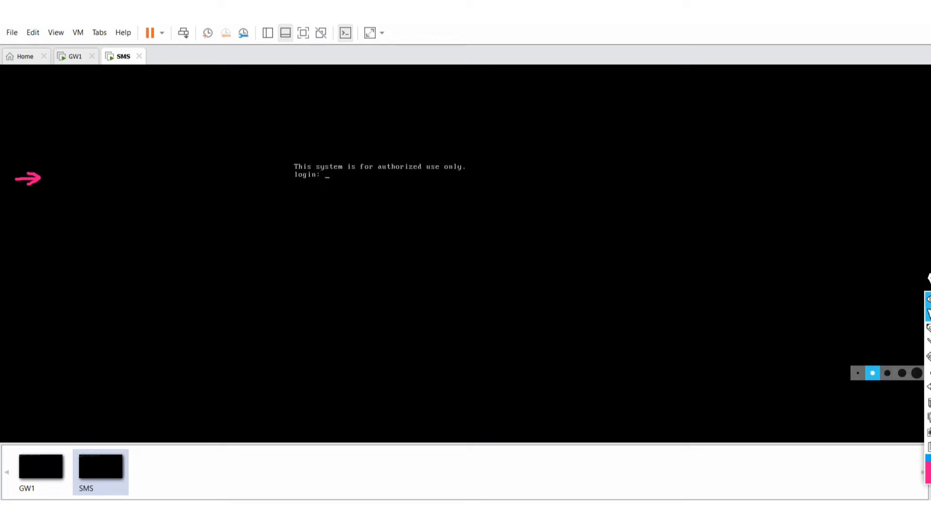
click(930, 402)
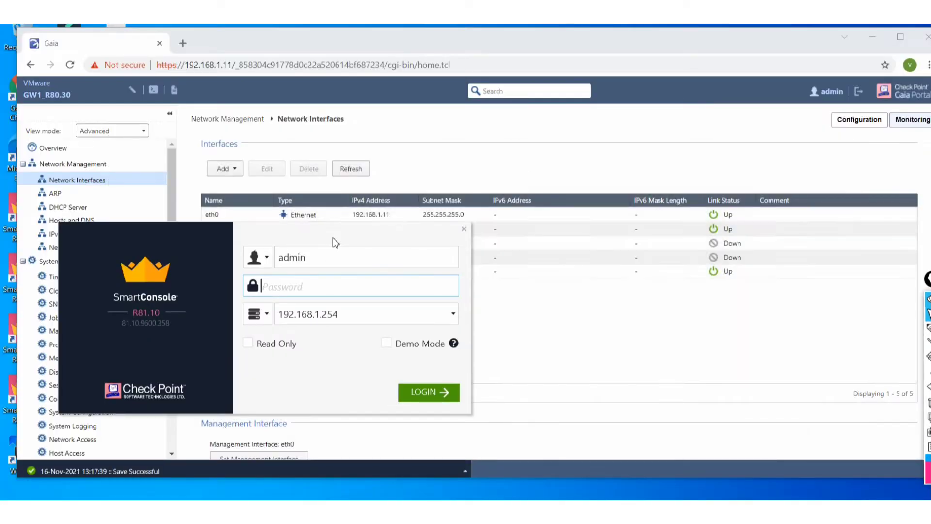
drag(333, 238, 416, 162)
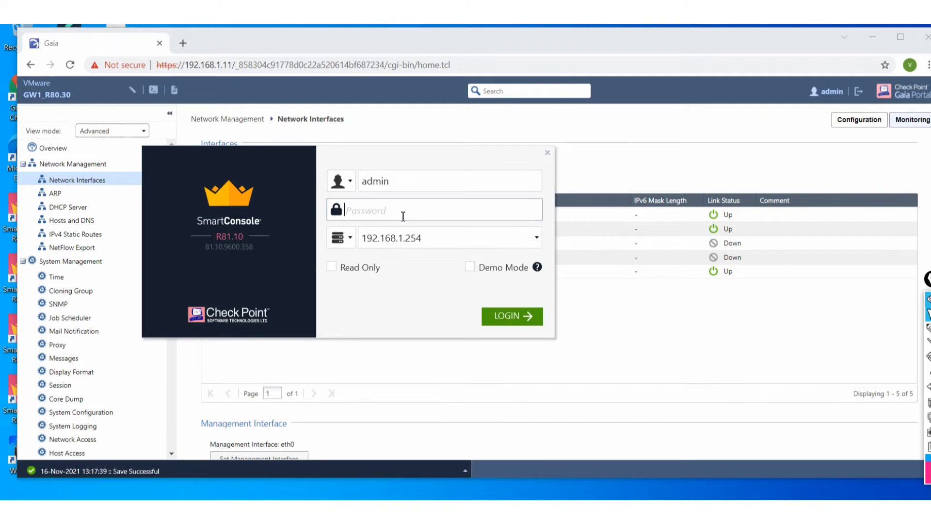
Retry the SmartConsole login, which fails again, then bring the SMS console forward.
text(••••••••)
click(516, 323)
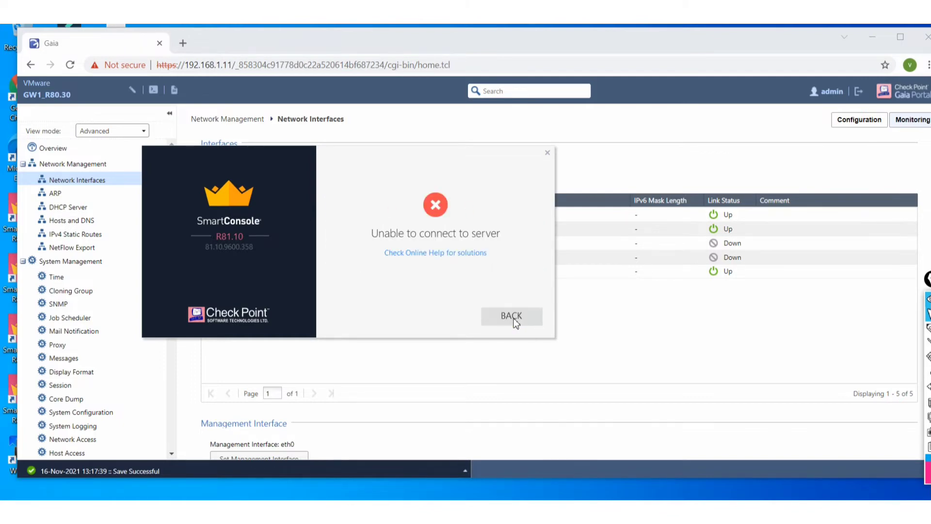
click(516, 324)
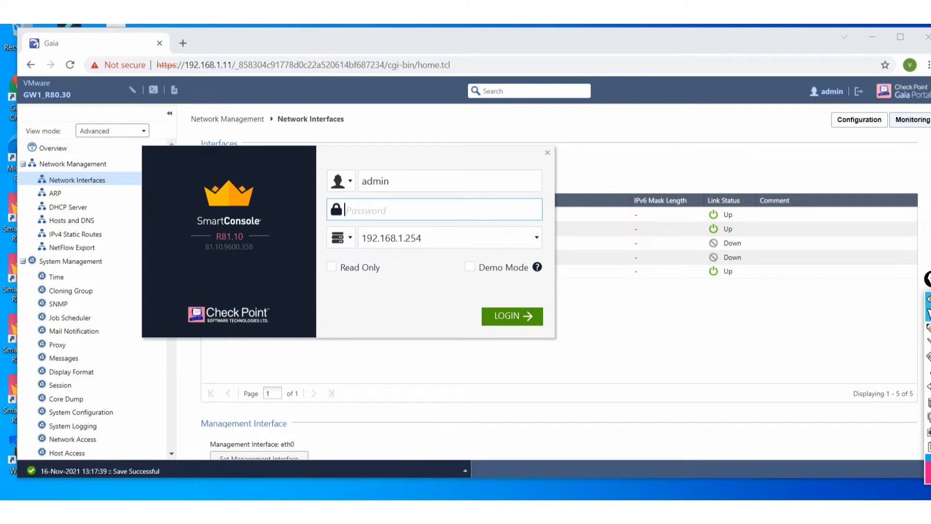
click(438, 510)
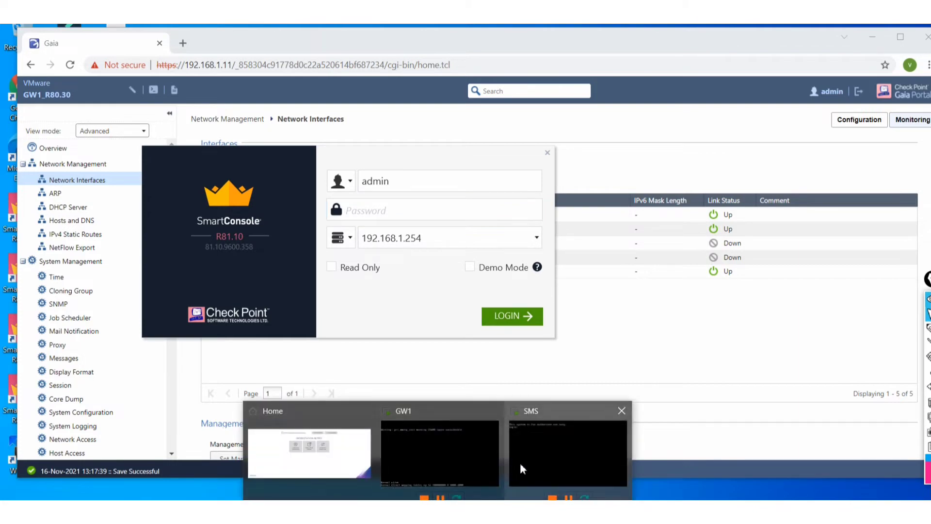
click(520, 467)
Log in to the SMS console as admin and run cpwd_admin list.
text(a)
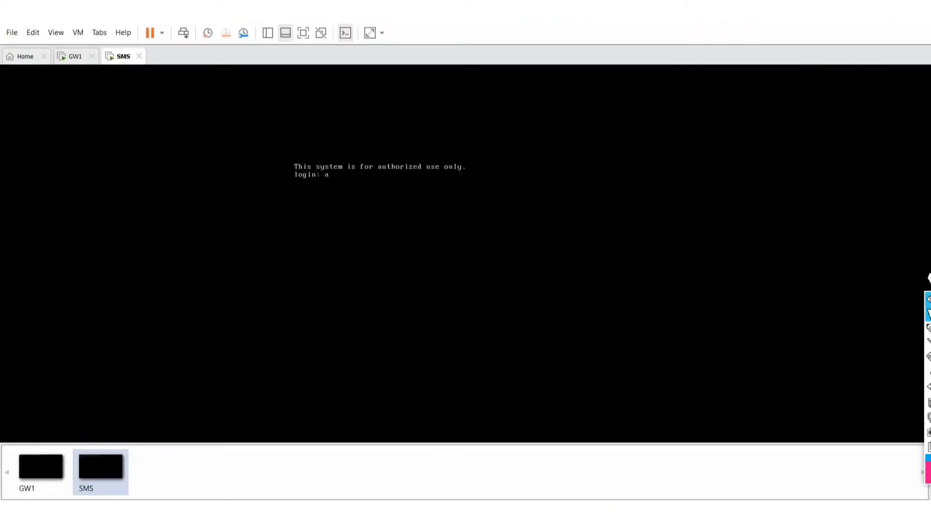
text(dmin)
key(Return)
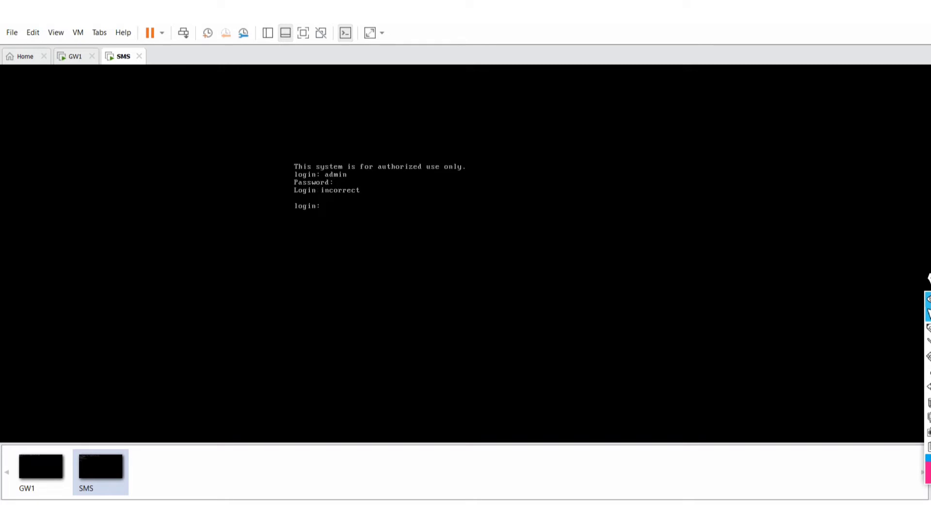
key(Return)
key(Return)
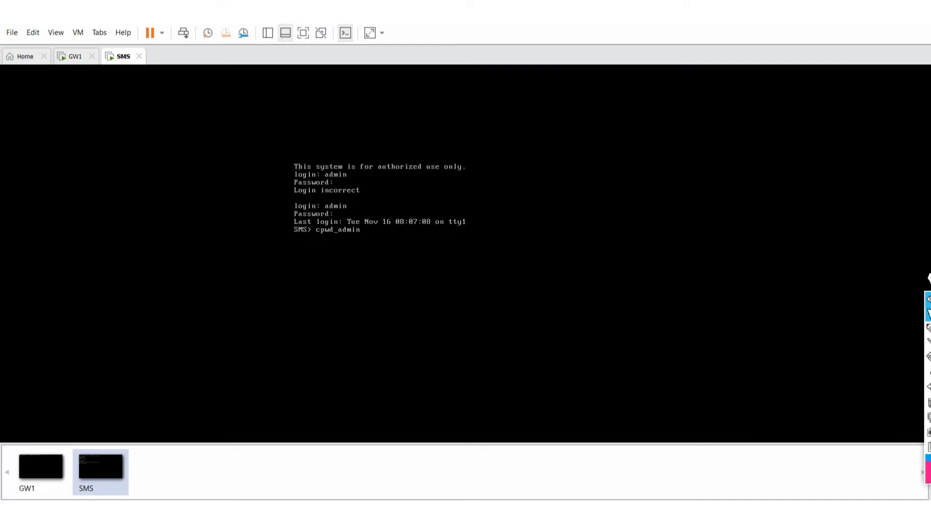
text(t)
key(Return)
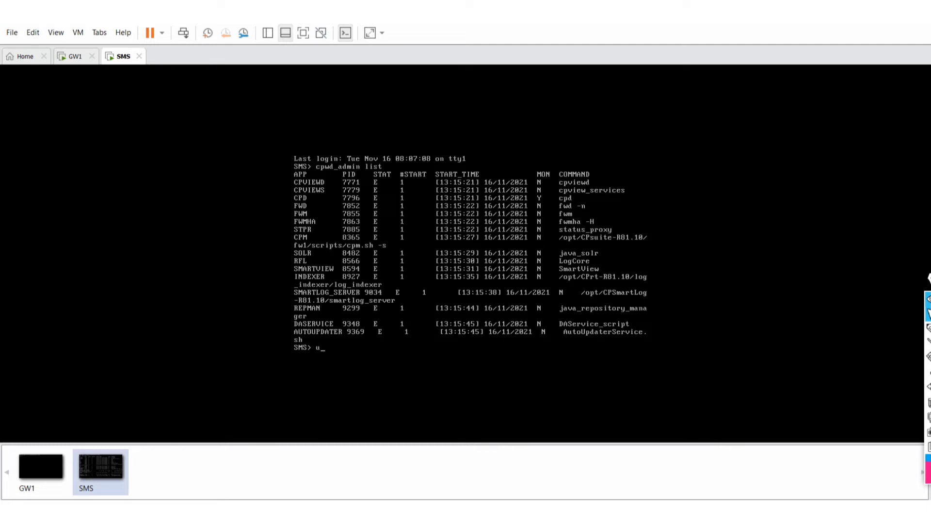
Check the SMS uptime, then start top to watch live processes.
text(e)
key(Return)
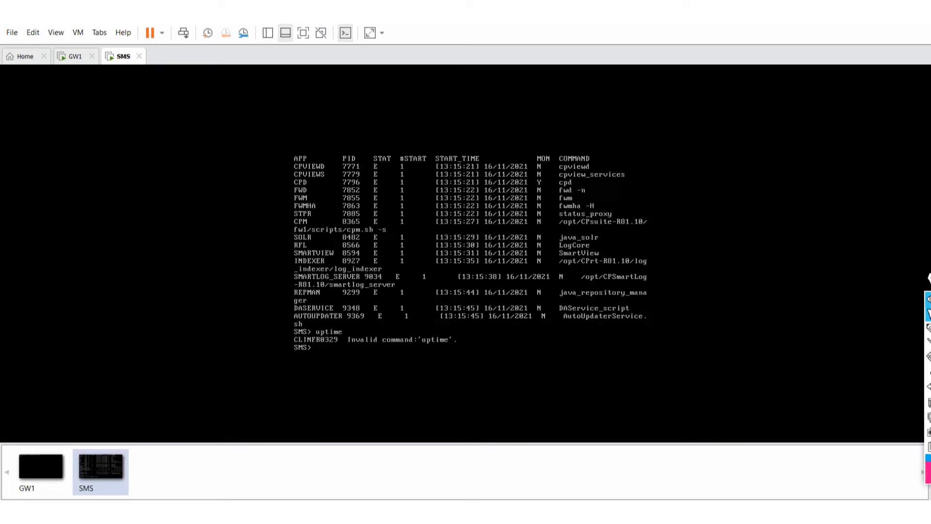
text(top)
key(Return)
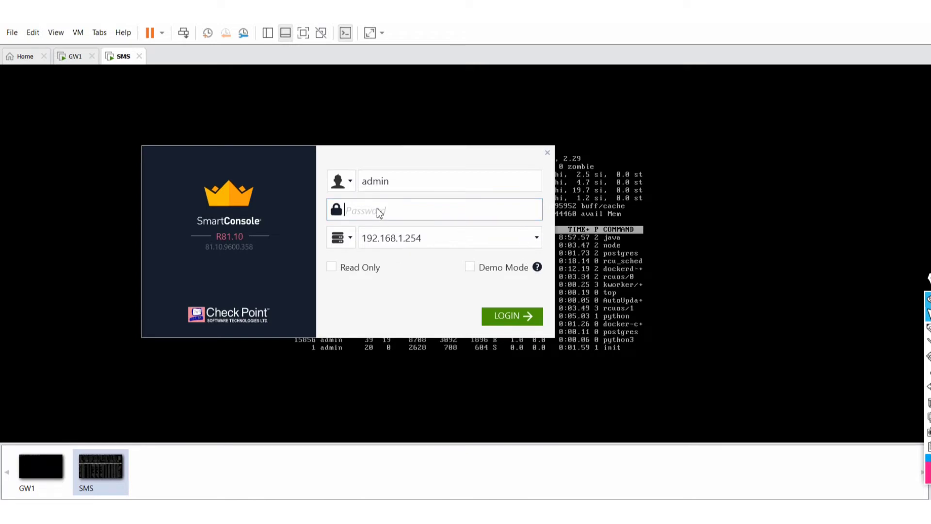
Enter the admin password and retry the SmartConsole login to 192.168.1.254.
text(******)
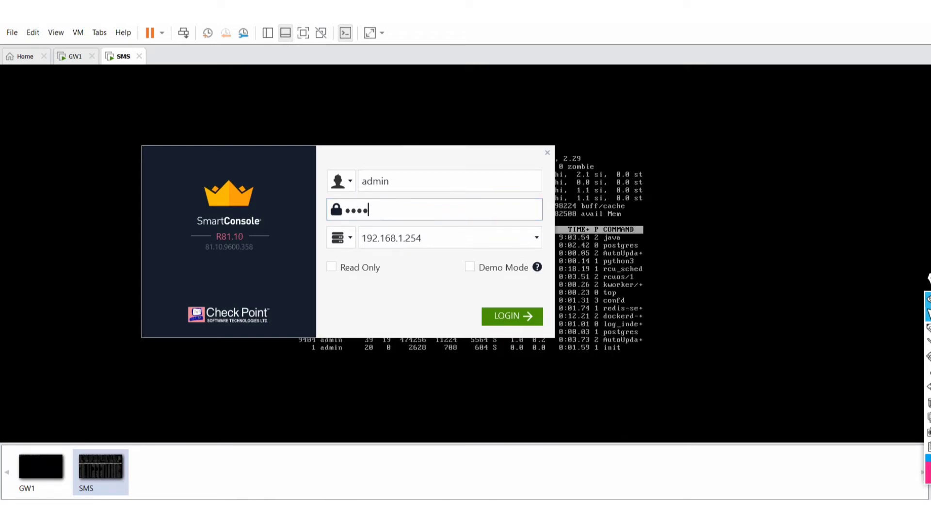
text(**)
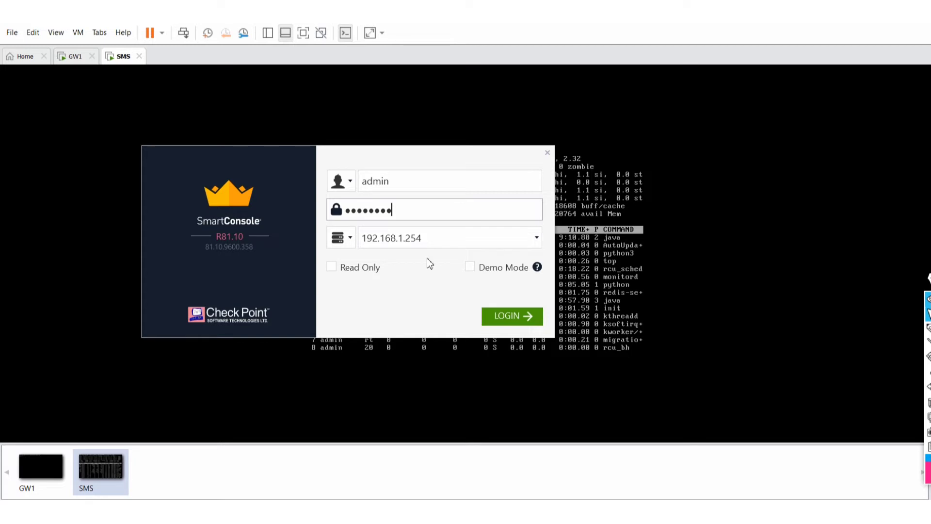
click(519, 322)
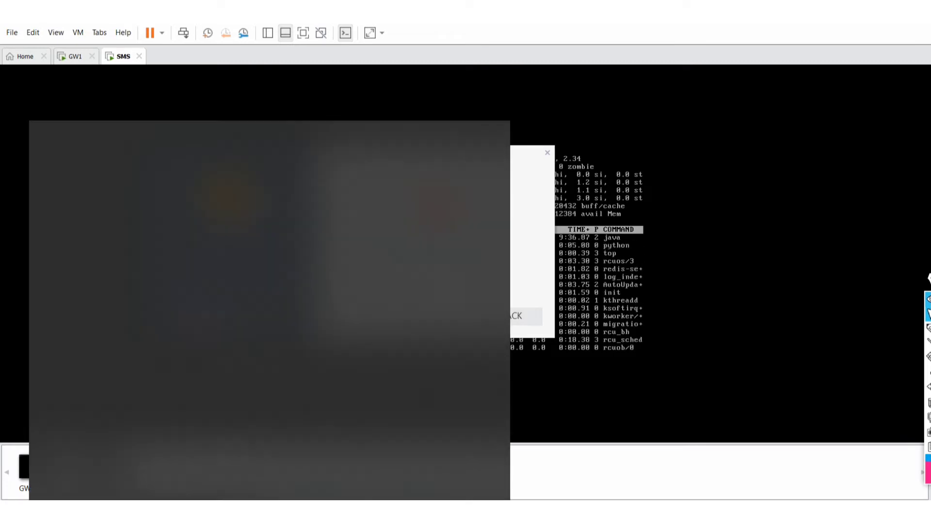
Ping 192.168.1.254 from Command Prompt, getting sub-1 ms replies, then minimize it.
text(cmd)
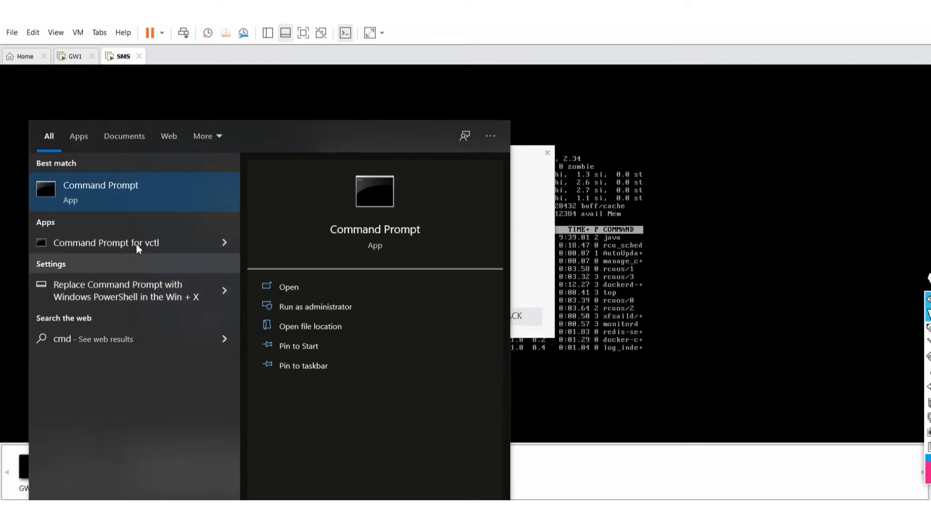
click(116, 193)
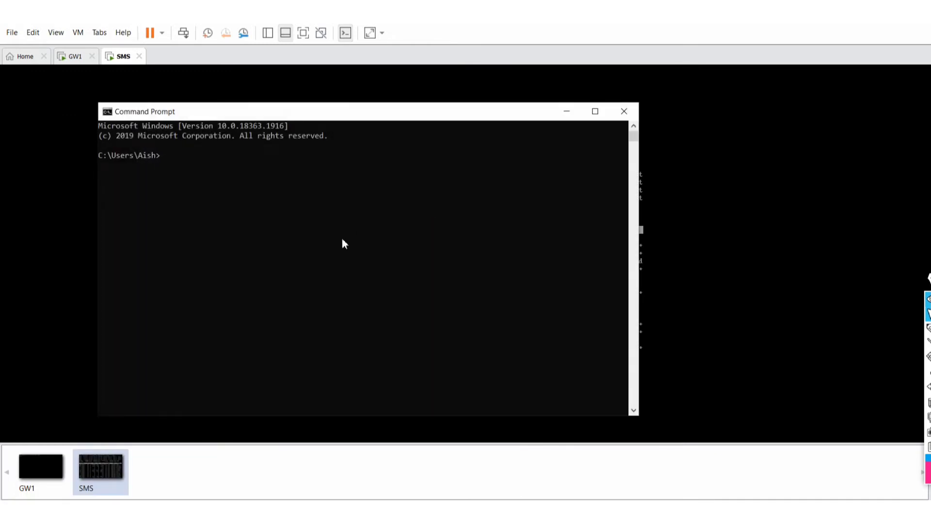
text(ping 192.168.1.254)
key(Return)
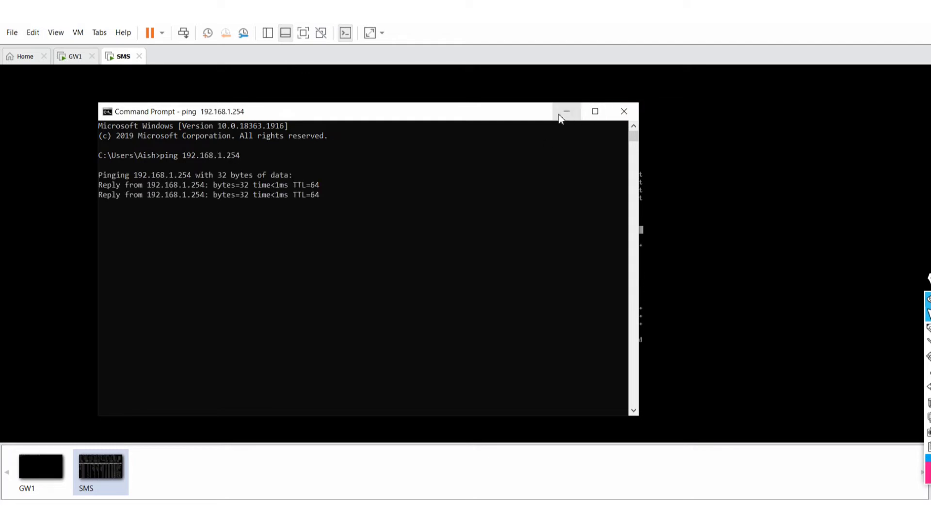
click(558, 116)
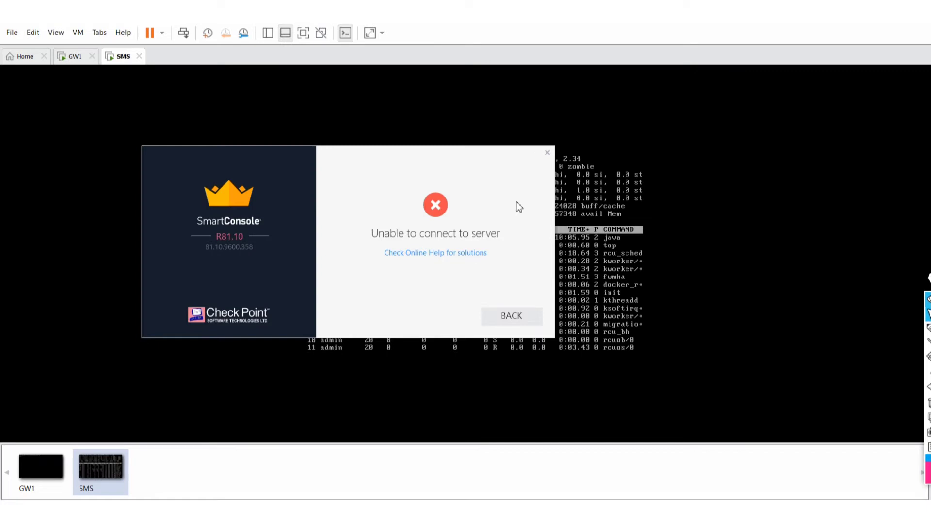
Dismiss the connection error, re-enter the admin password and log in again.
click(511, 316)
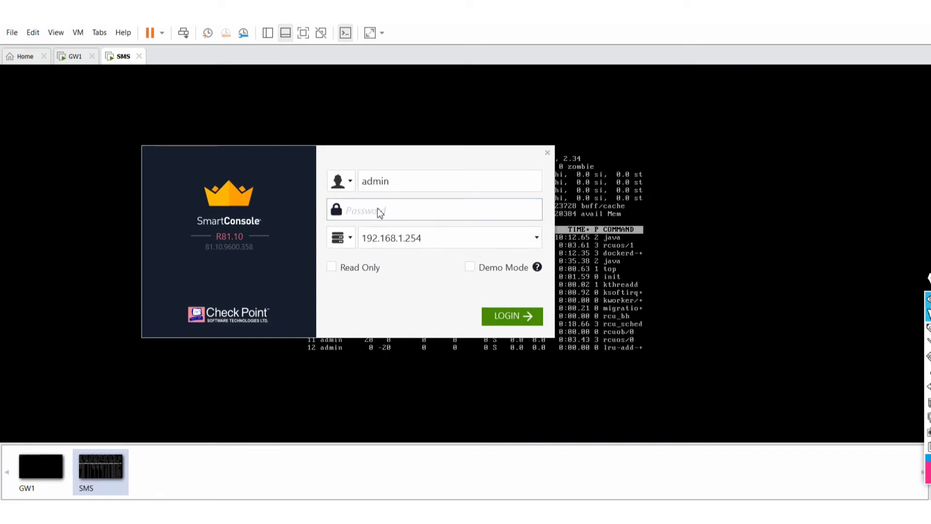
text(vpn123)
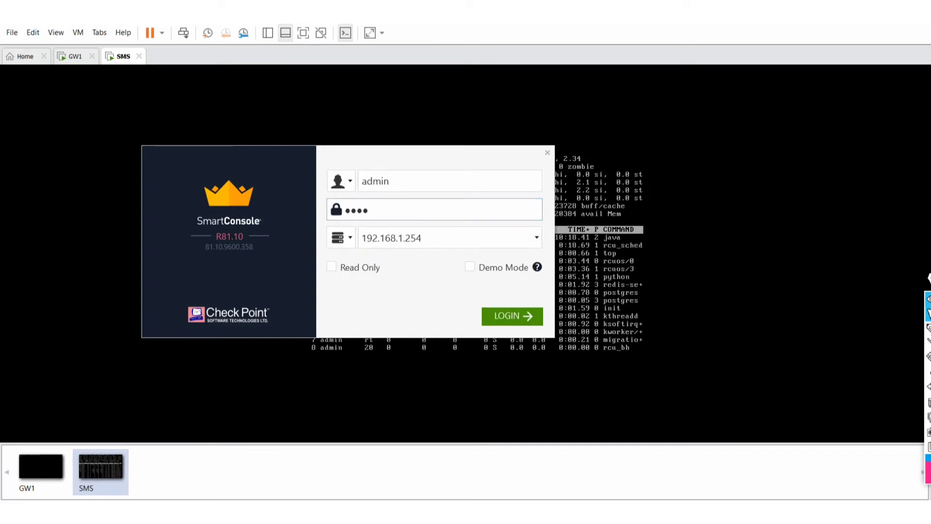
text(45)
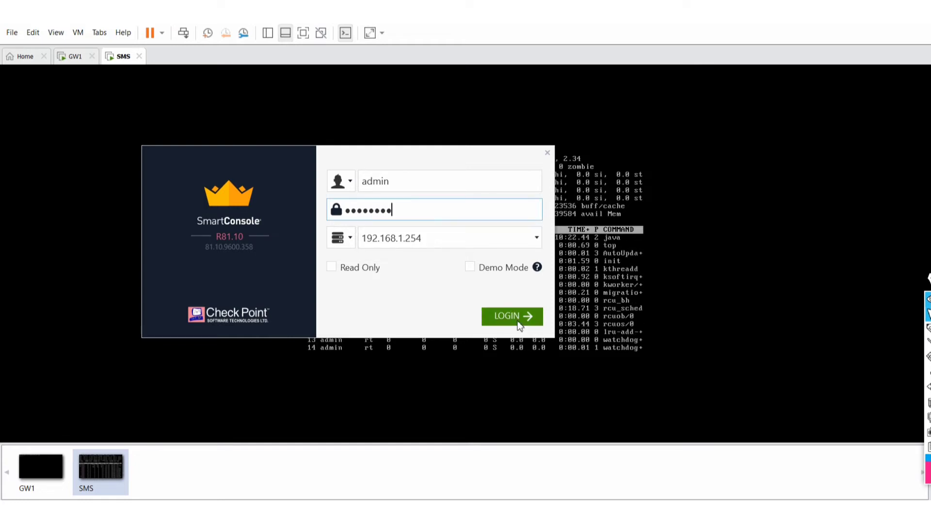
click(518, 322)
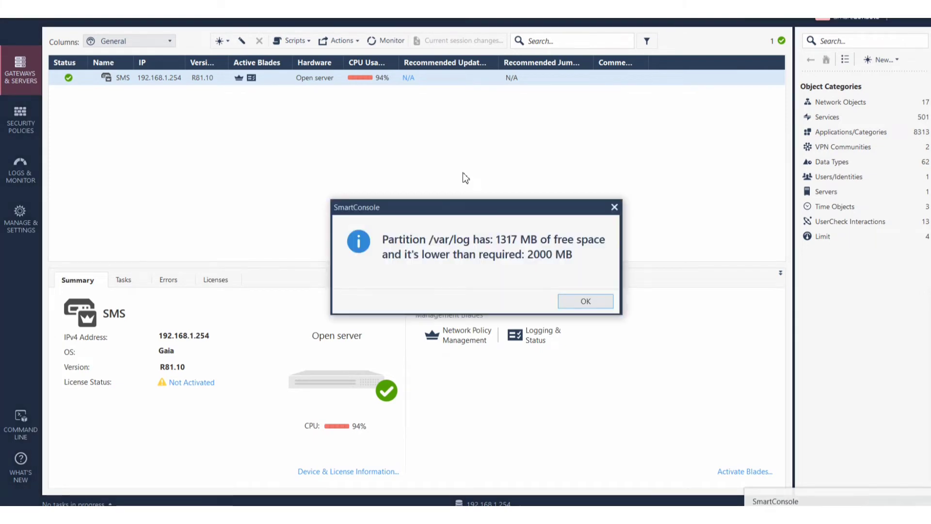
Dismiss the /var/log free-space warning and underline the Open server, 94% CPU and N/A update entries.
click(587, 302)
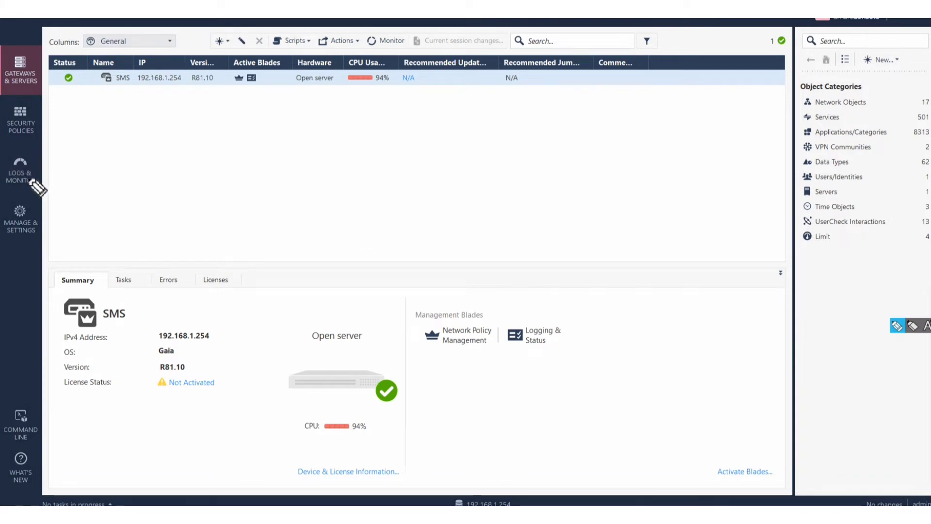
drag(2, 105, 19, 89)
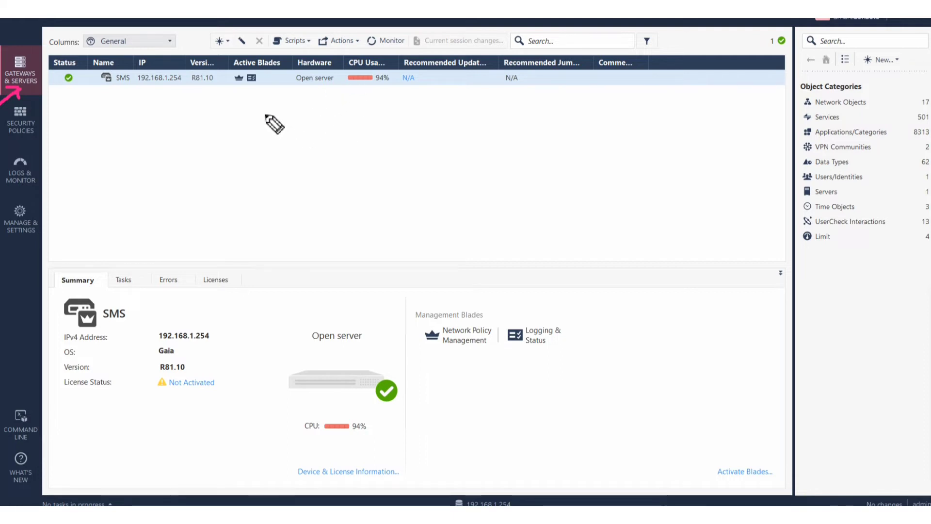
drag(280, 93, 304, 79)
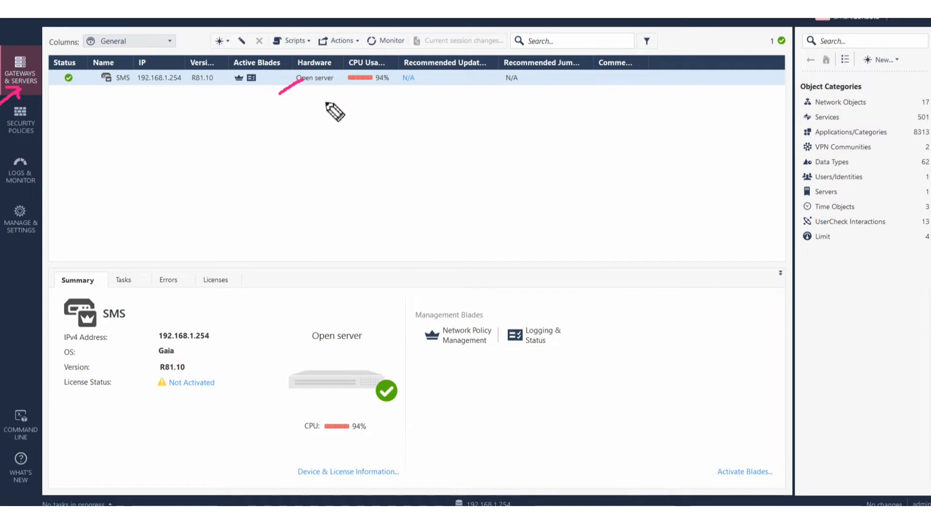
drag(325, 102, 349, 87)
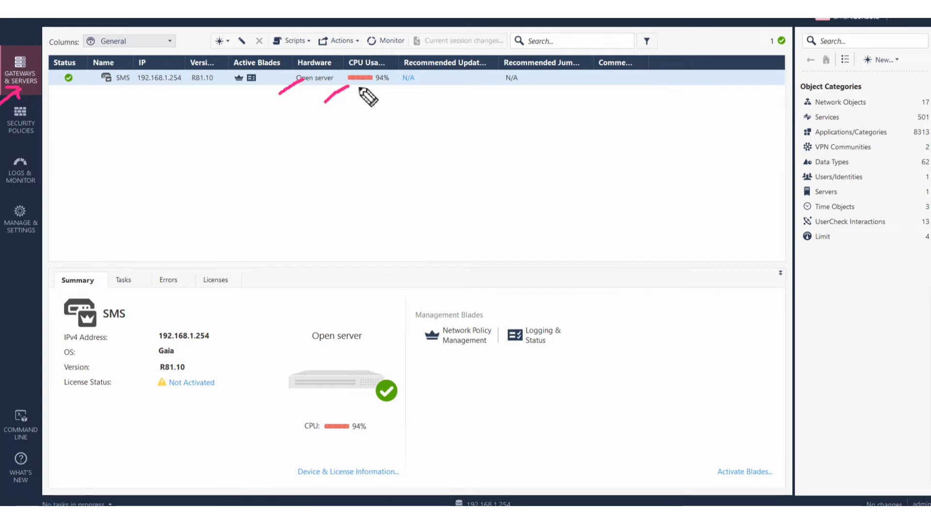
drag(406, 105, 431, 80)
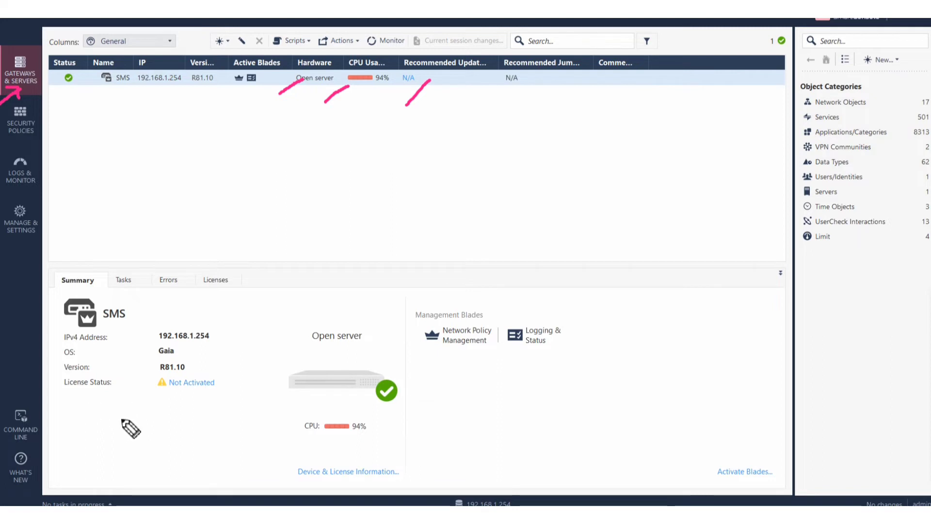
Mark the Not Activated licence and Network Policy Management blade, clear the marks, and show Security Policies.
drag(115, 420, 179, 396)
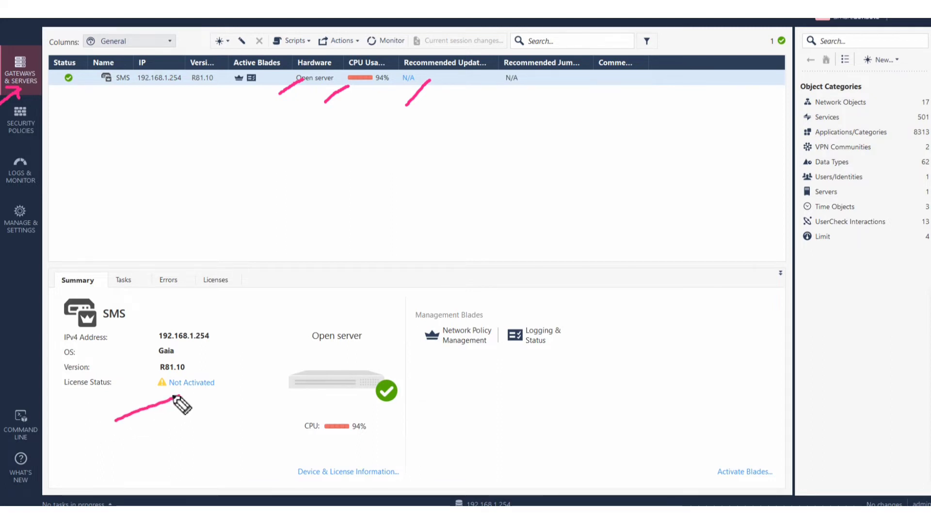
mouse_move(175, 396)
mouse_down()
mouse_move(185, 390)
mouse_move(182, 402)
mouse_up()
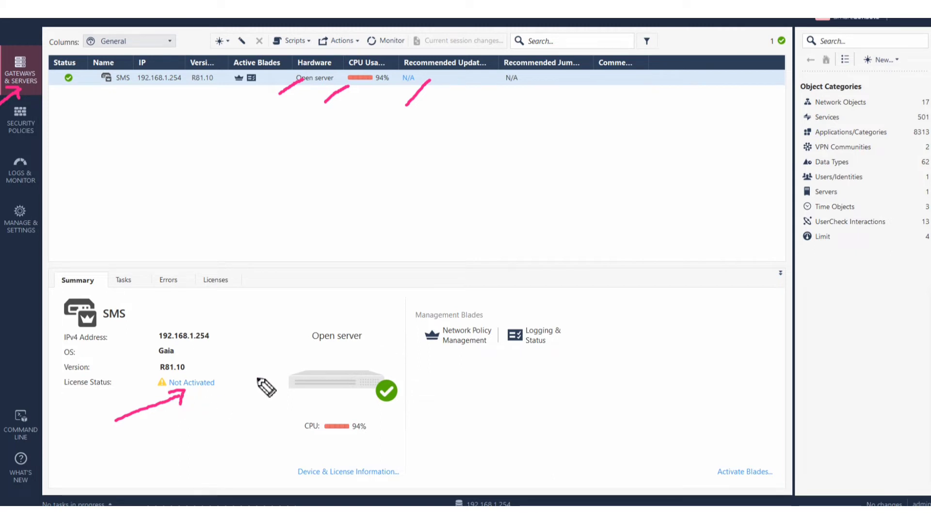
drag(432, 374, 458, 352)
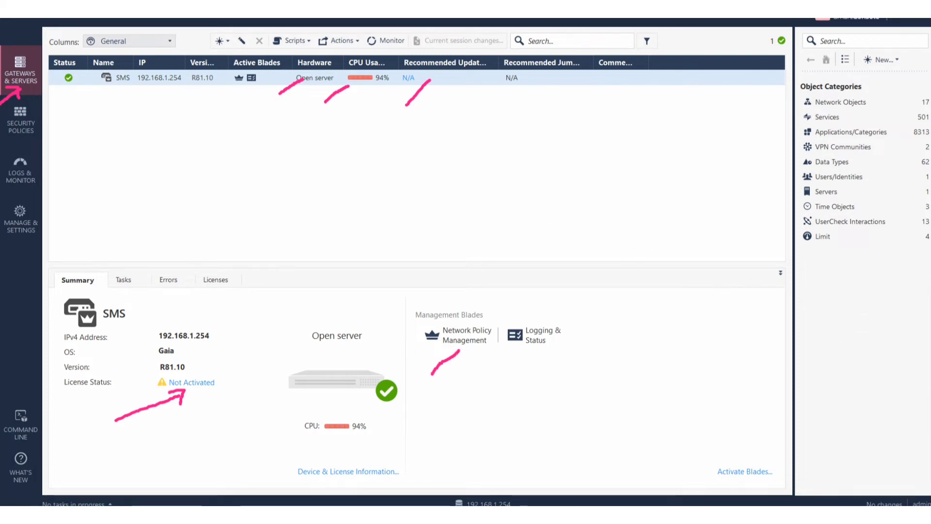
click(923, 412)
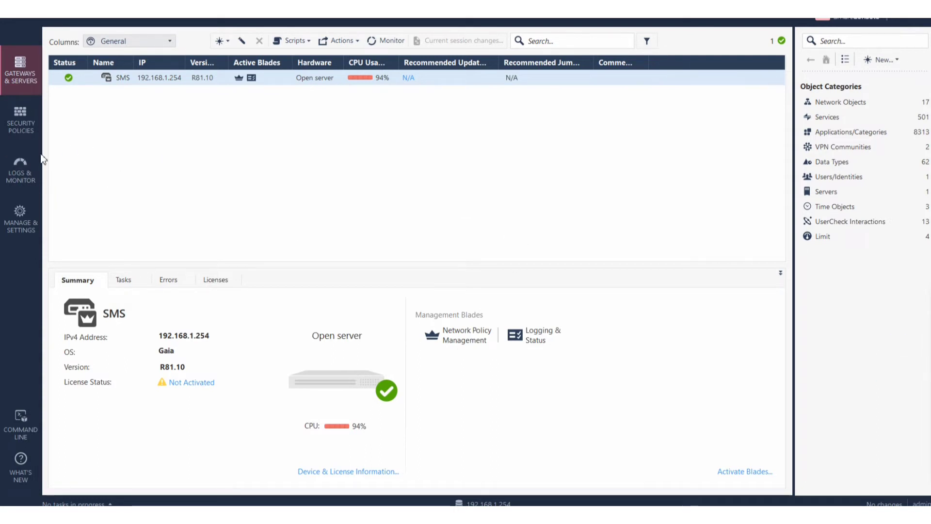
click(25, 130)
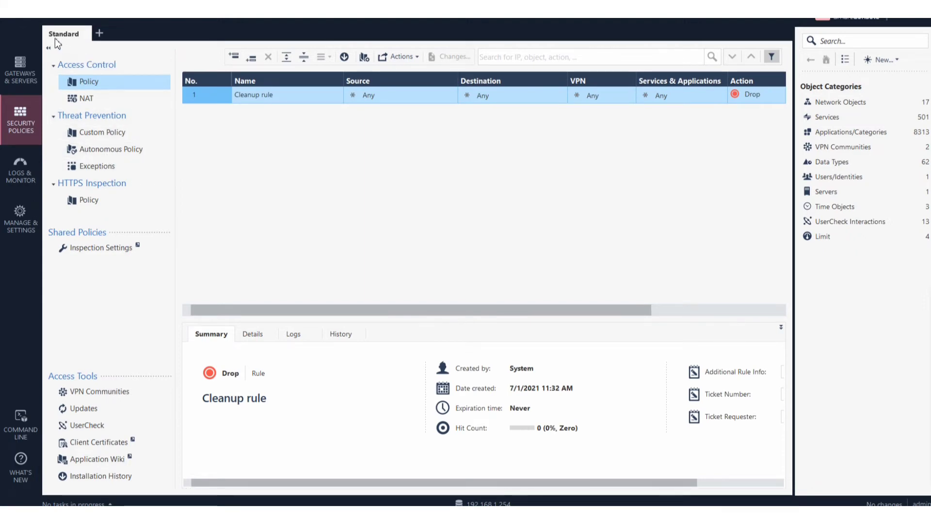
key(ctrl+alt+d)
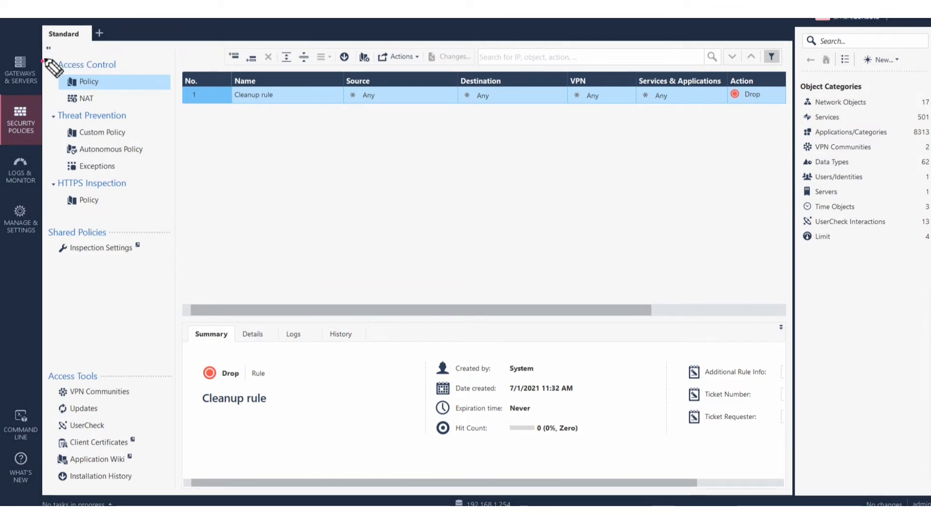
drag(44, 62, 60, 45)
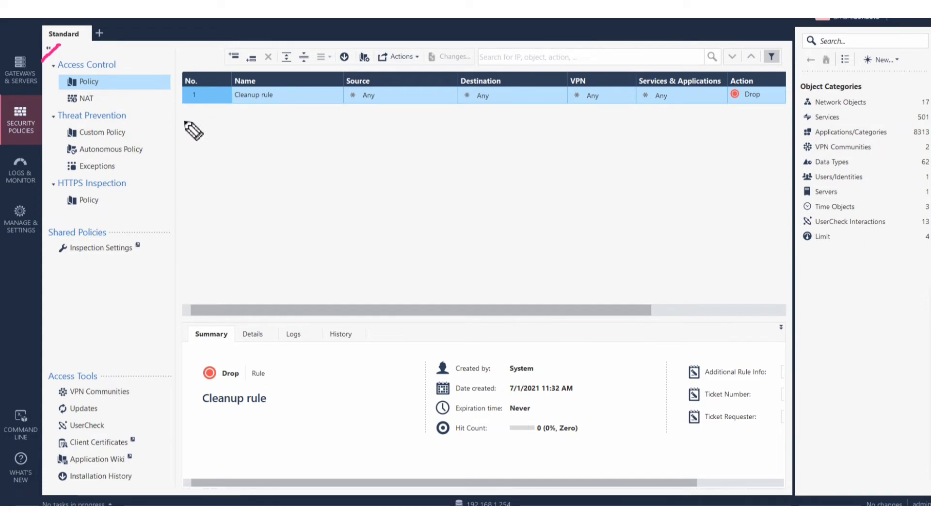
mouse_move(184, 122)
mouse_down()
mouse_move(226, 103)
mouse_move(233, 113)
mouse_up()
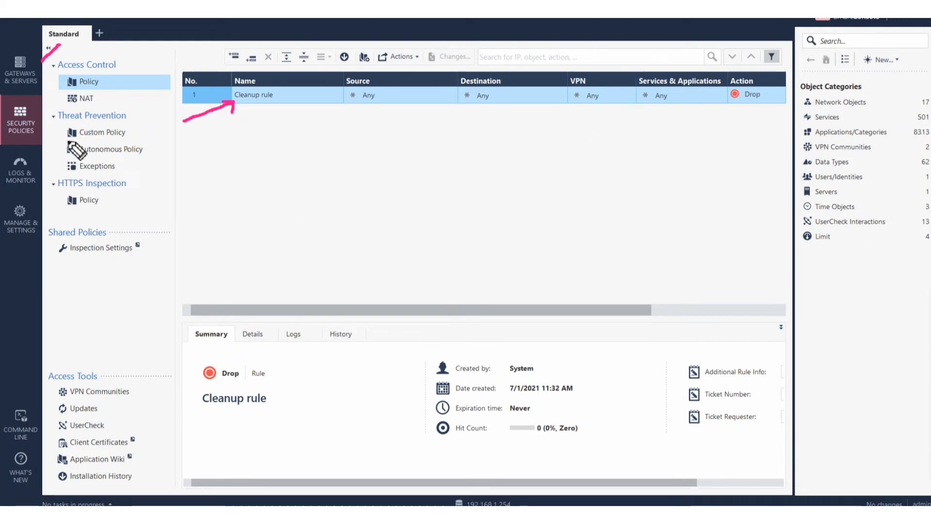
drag(55, 105, 80, 102)
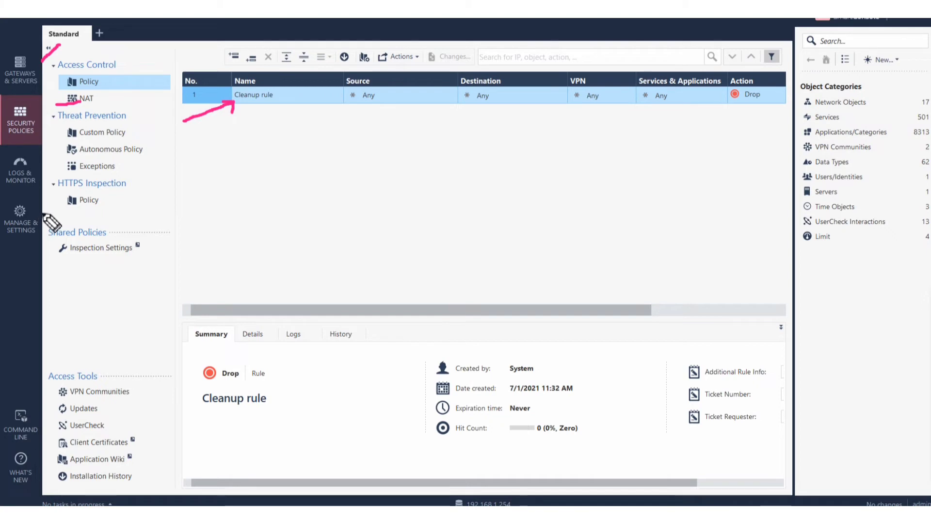
drag(43, 214, 76, 204)
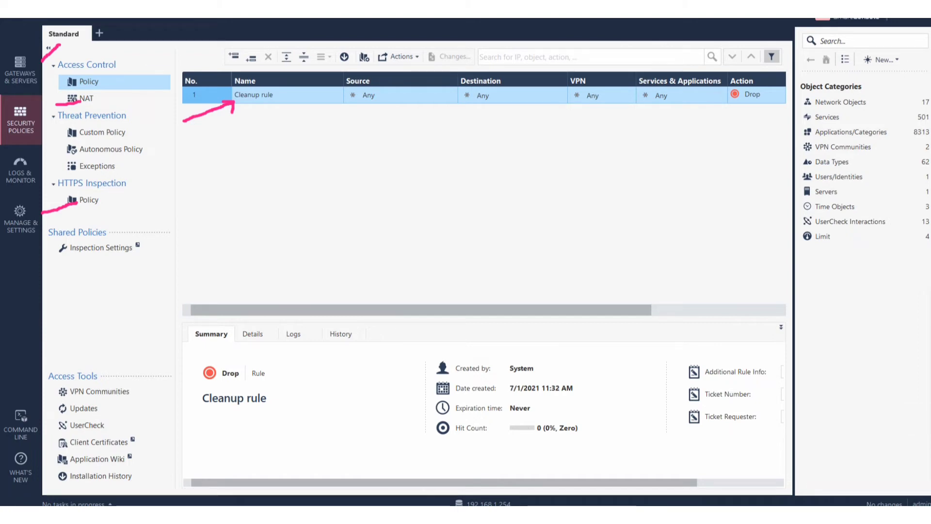
key(ctrl+shift+7)
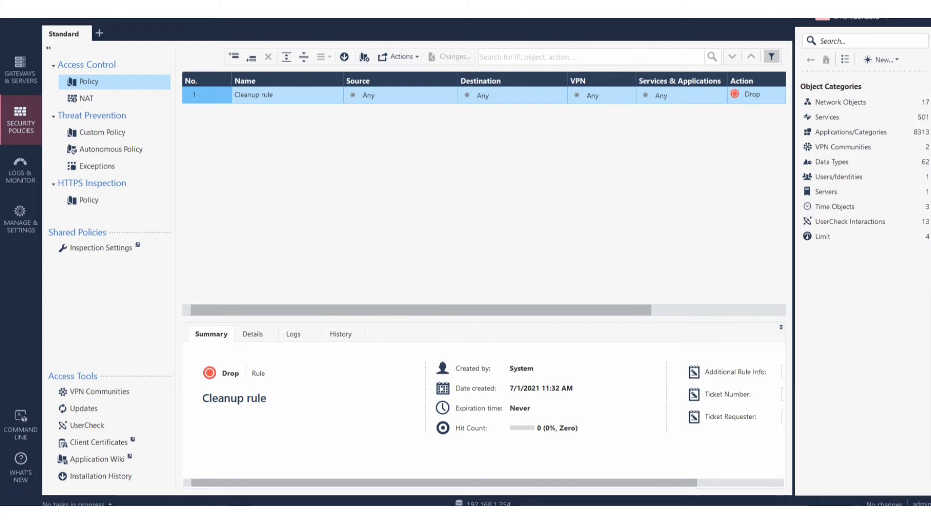
Return to Gateways & Servers listing the SMS server at 192.168.1.254, and enable the annotation pen.
click(14, 71)
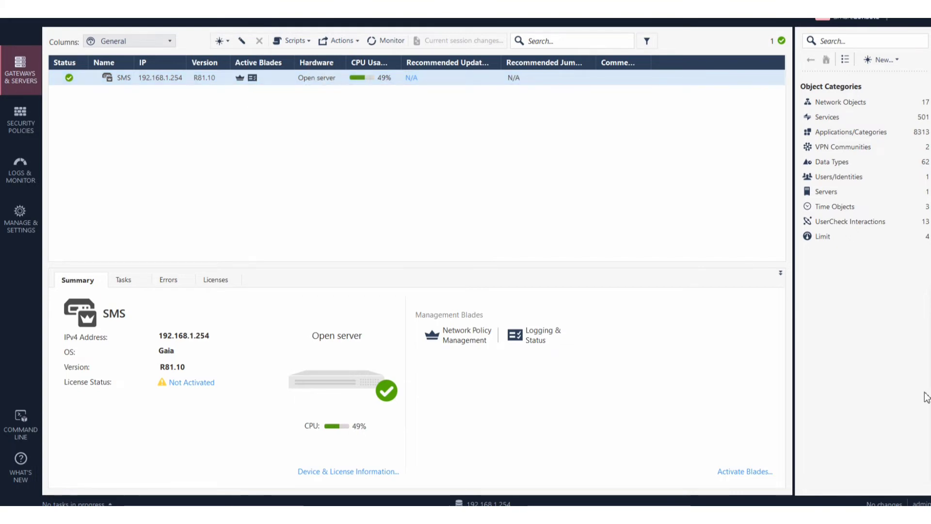
click(929, 326)
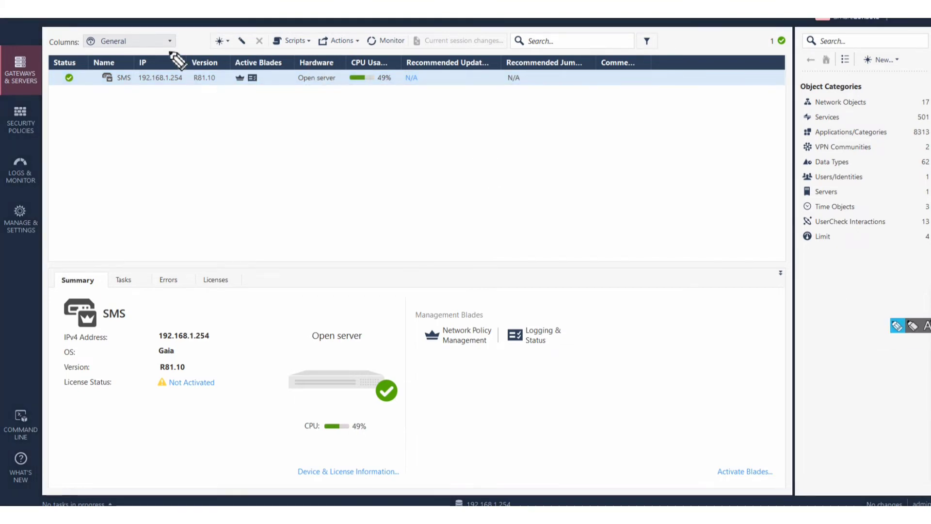
Open the New menu for gateways and servers and browse its Cluster, VSX and More submenus.
mouse_move(191, 47)
mouse_down()
mouse_move(207, 40)
mouse_move(212, 50)
mouse_up()
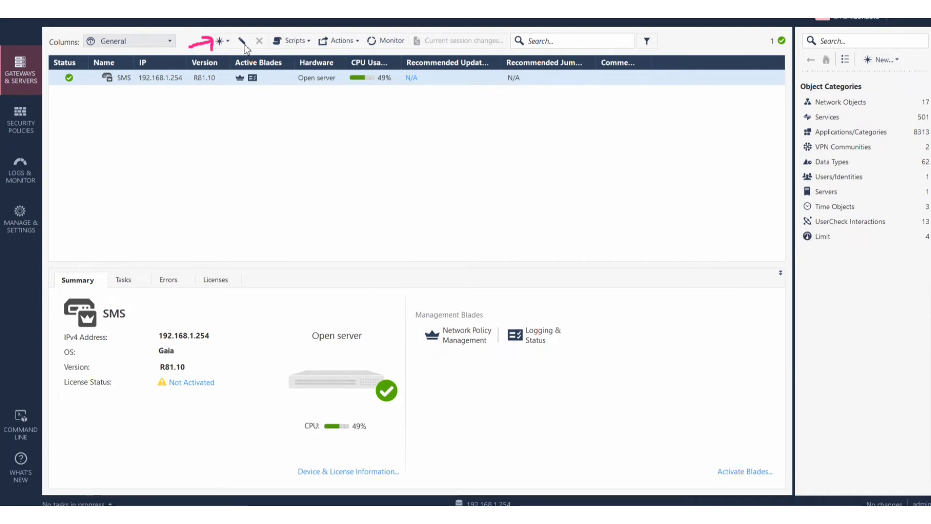
click(228, 42)
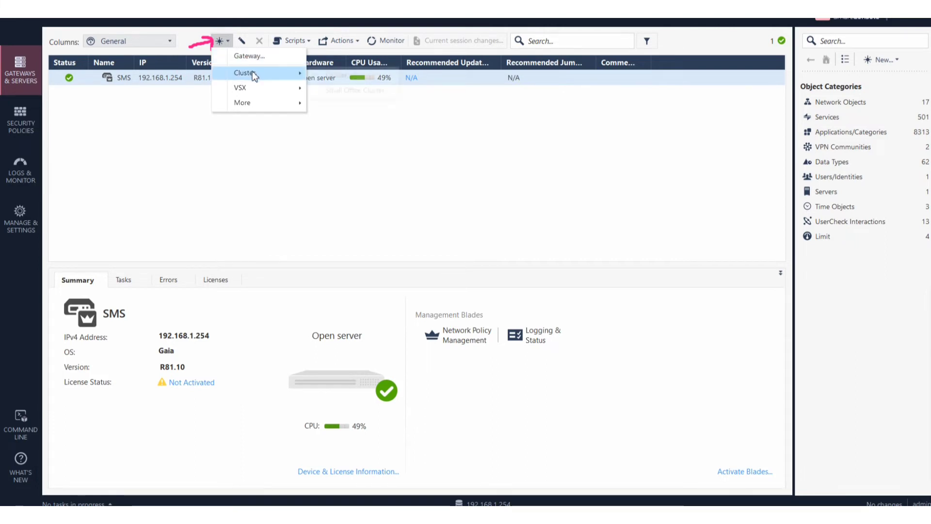
mouse_move(252, 72)
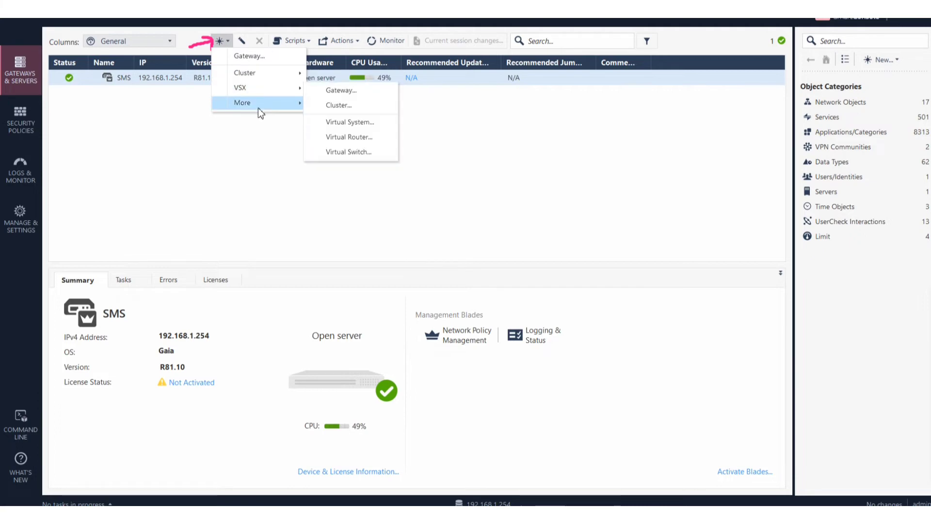
mouse_move(258, 108)
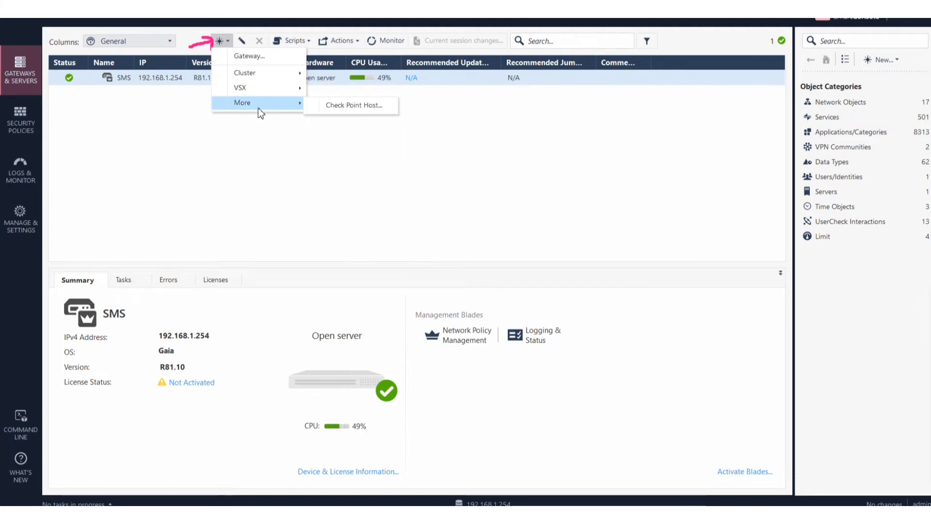
Start a new Gateway from the New menu using the Classic creation mode.
click(248, 58)
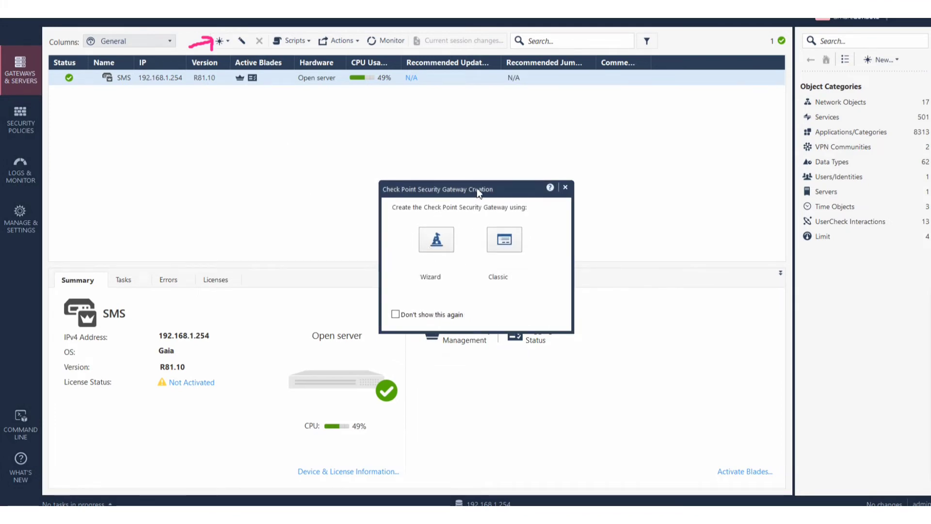
drag(477, 191, 340, 108)
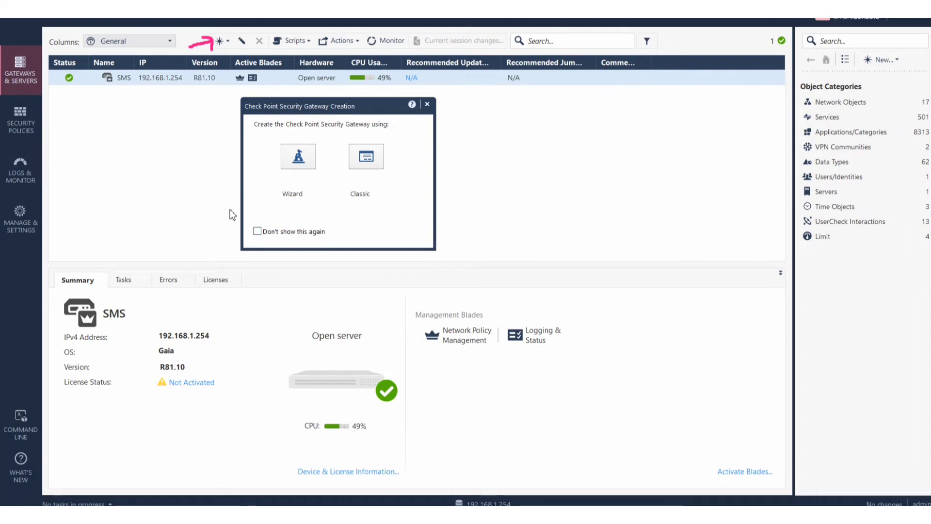
click(372, 169)
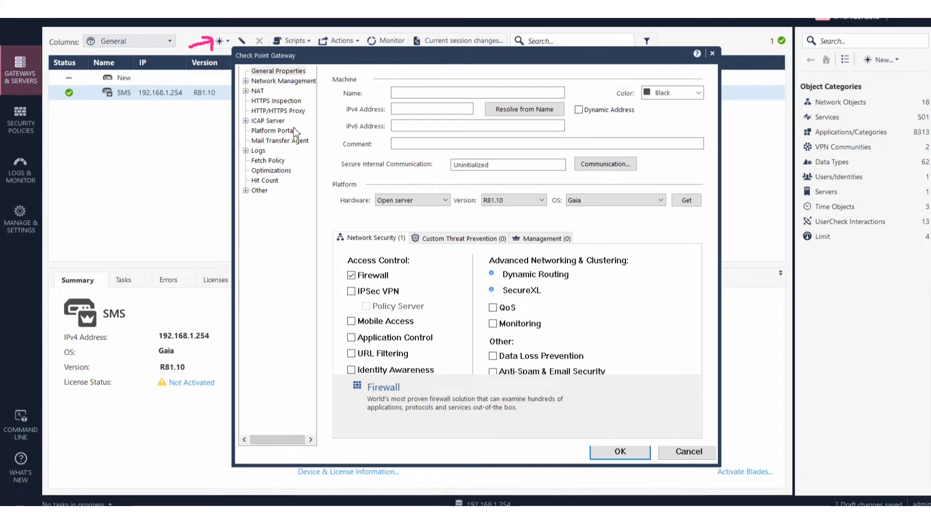
Name the gateway GW1 with IPv4 address 192.168.1.11 and colour it Blue.
click(421, 91)
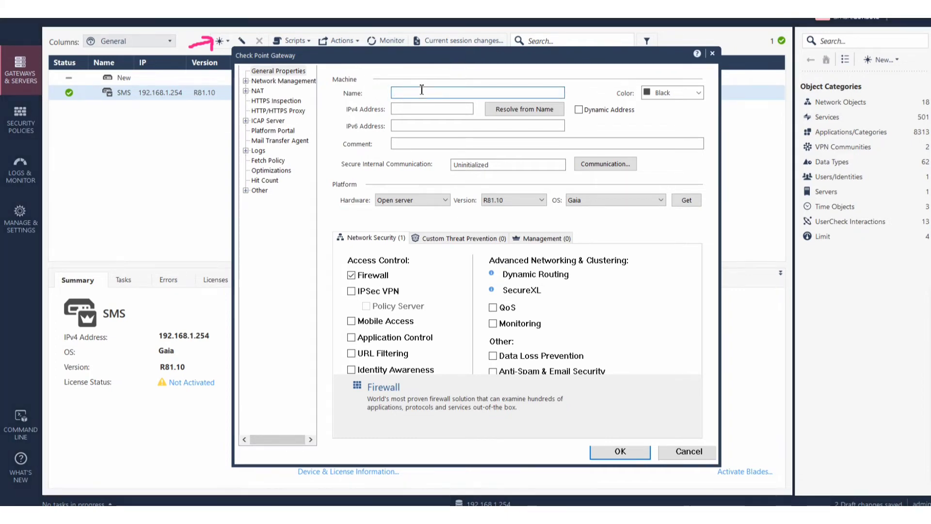
text(GW1)
click(417, 111)
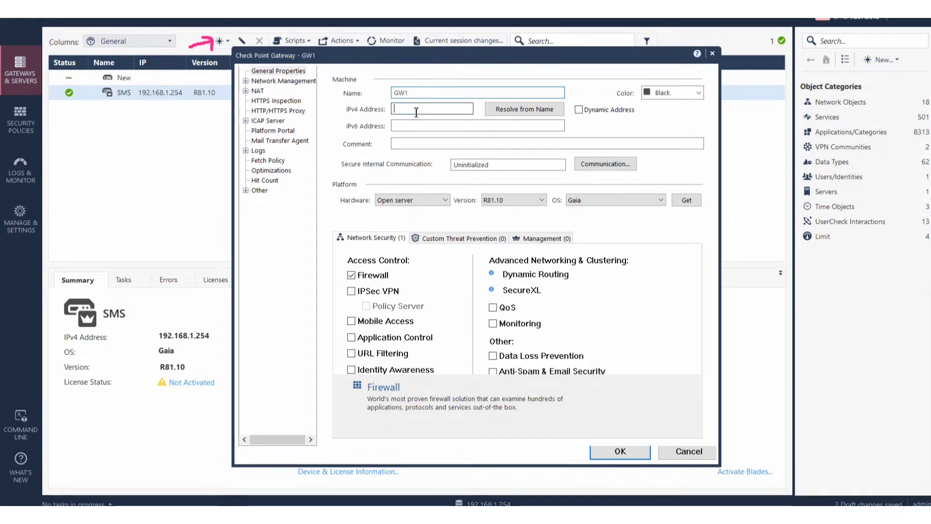
text(19)
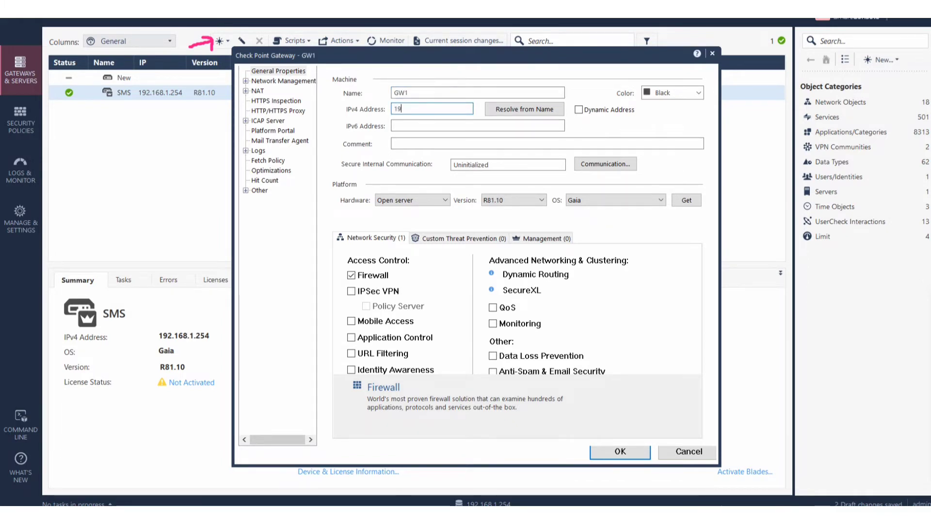
text(2.168)
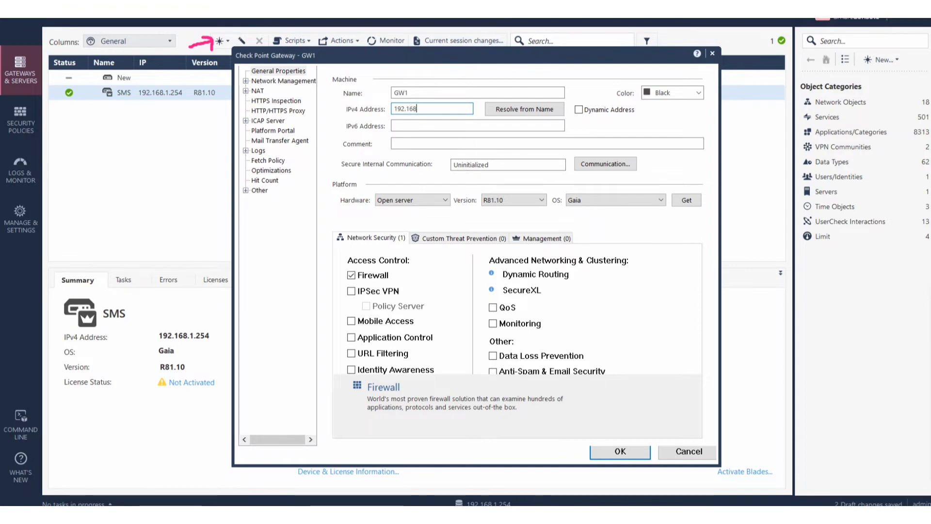
text(.1.11)
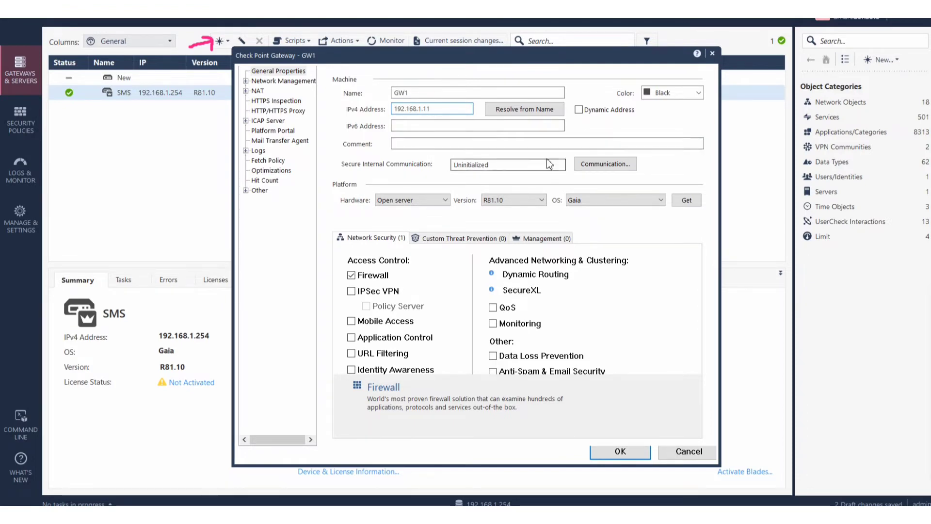
click(666, 95)
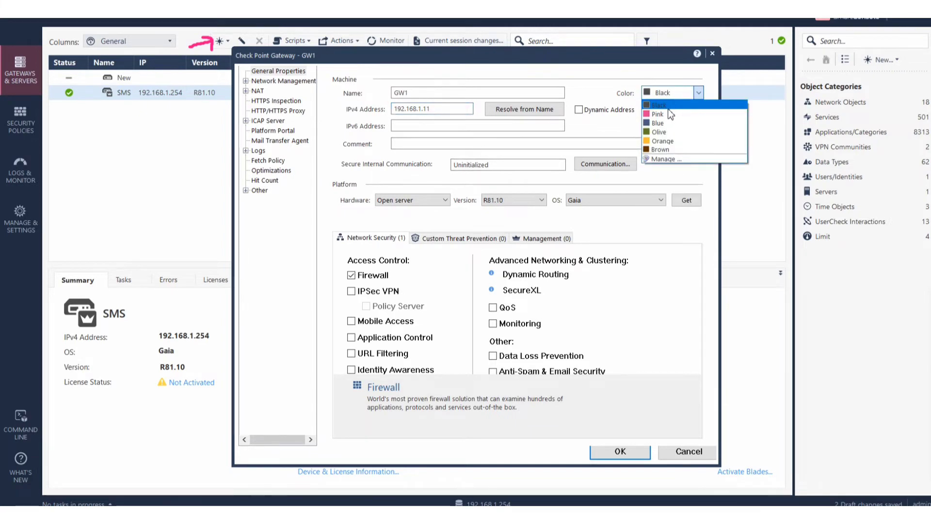
click(670, 124)
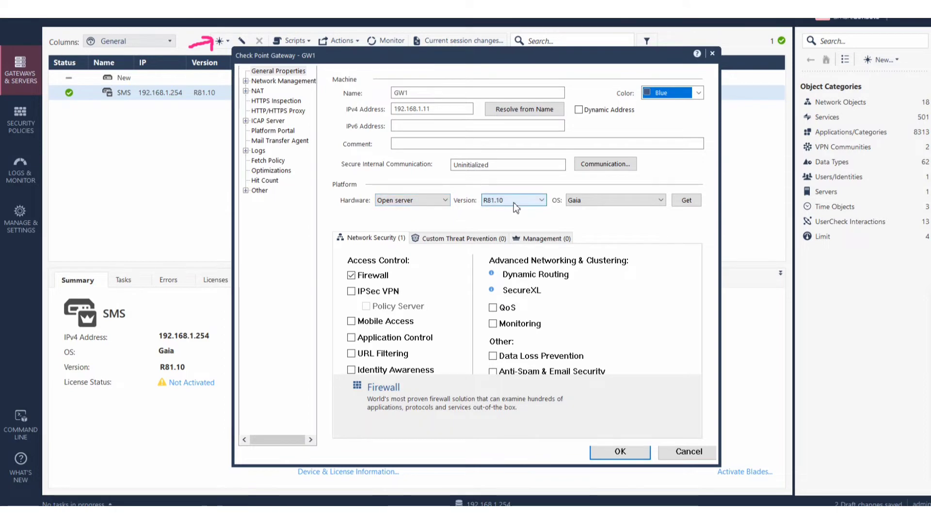
Tick IPSec VPN under Network Security and mark up the gateway properties on screen.
click(352, 293)
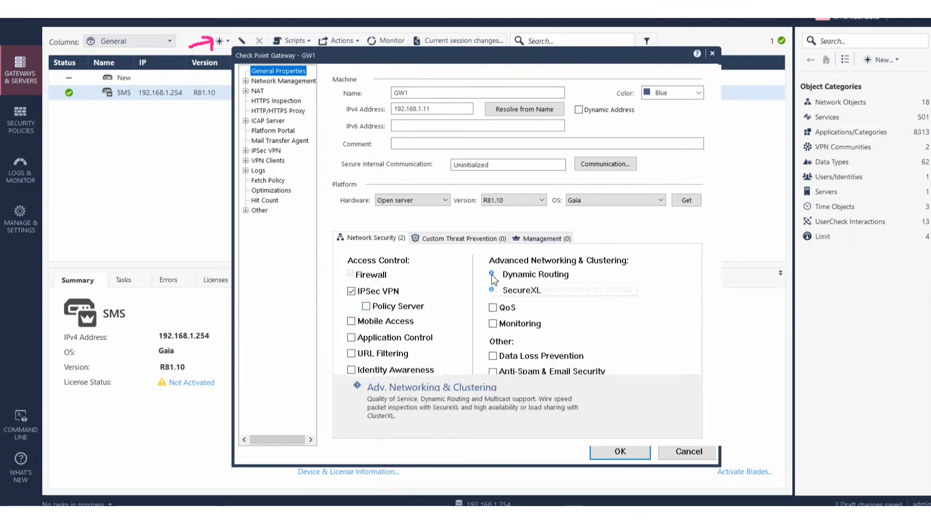
mouse_move(492, 278)
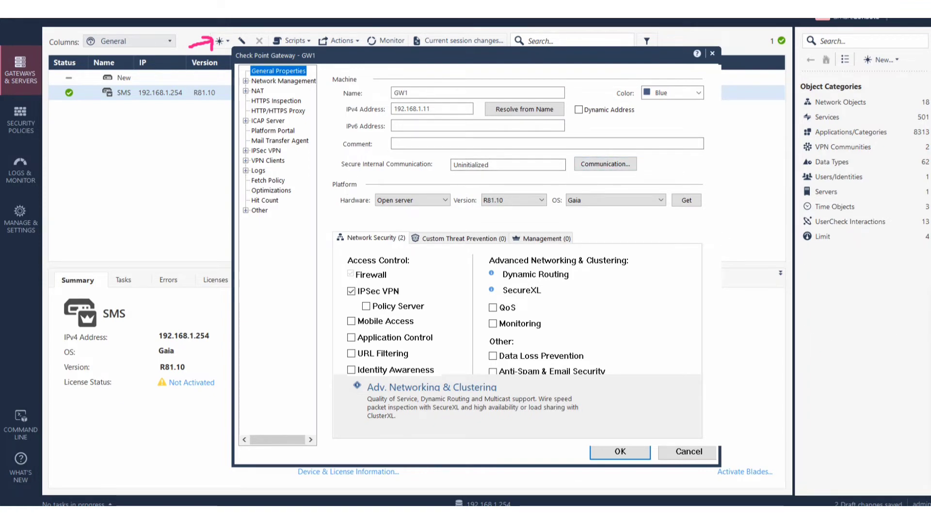
click(898, 325)
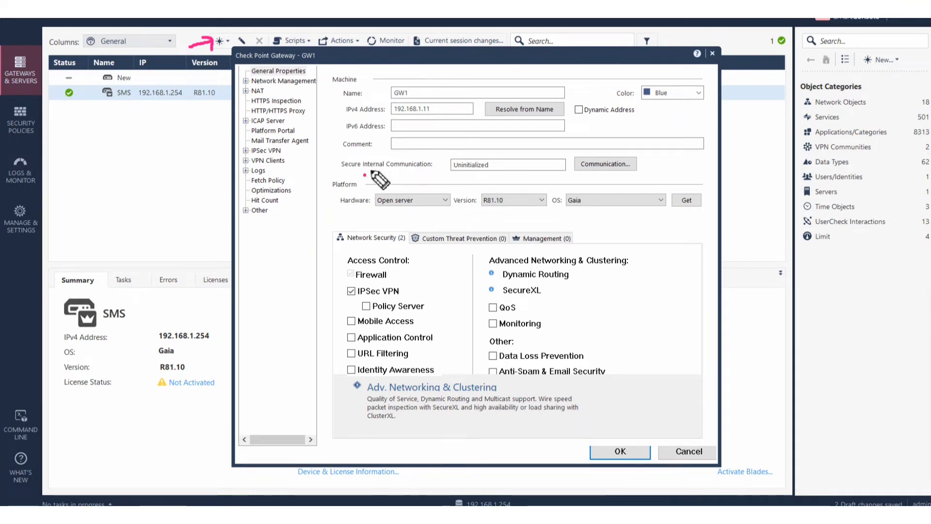
drag(364, 174, 383, 165)
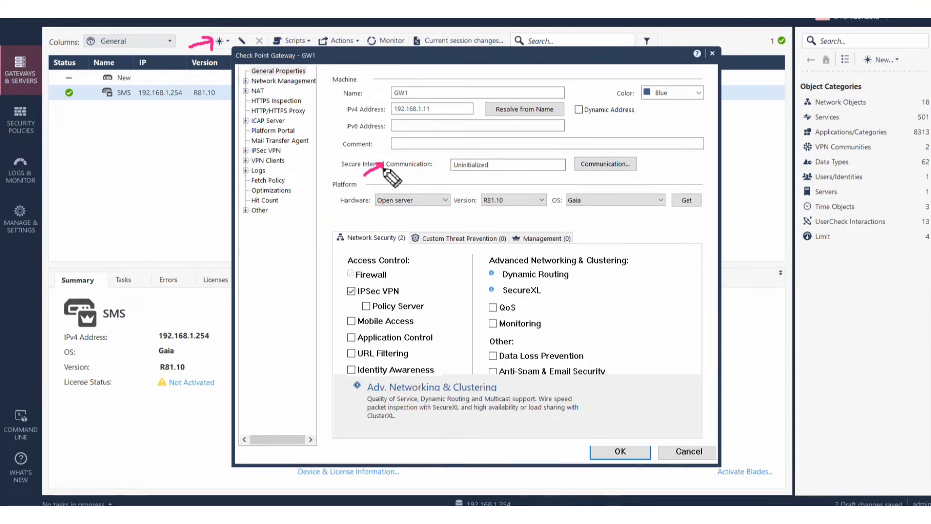
mouse_move(422, 171)
mouse_down()
mouse_move(449, 168)
mouse_move(446, 176)
mouse_up()
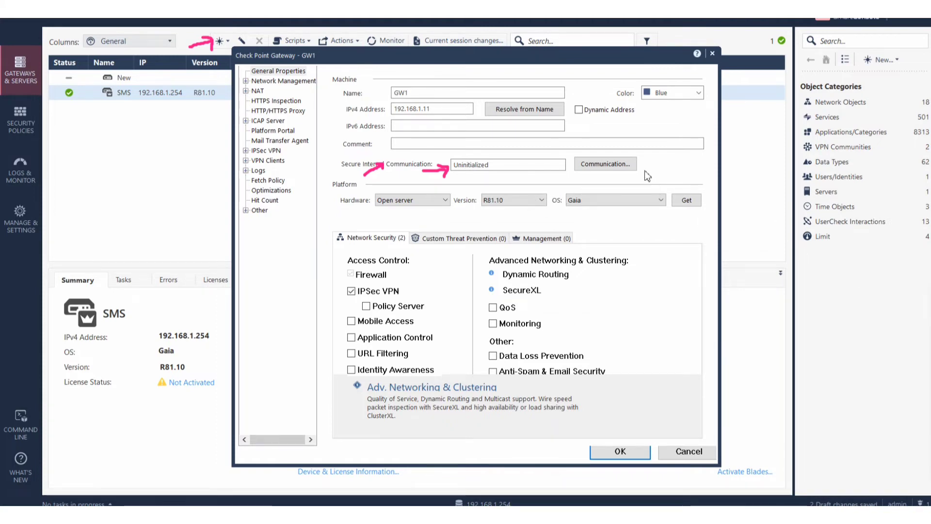
click(602, 164)
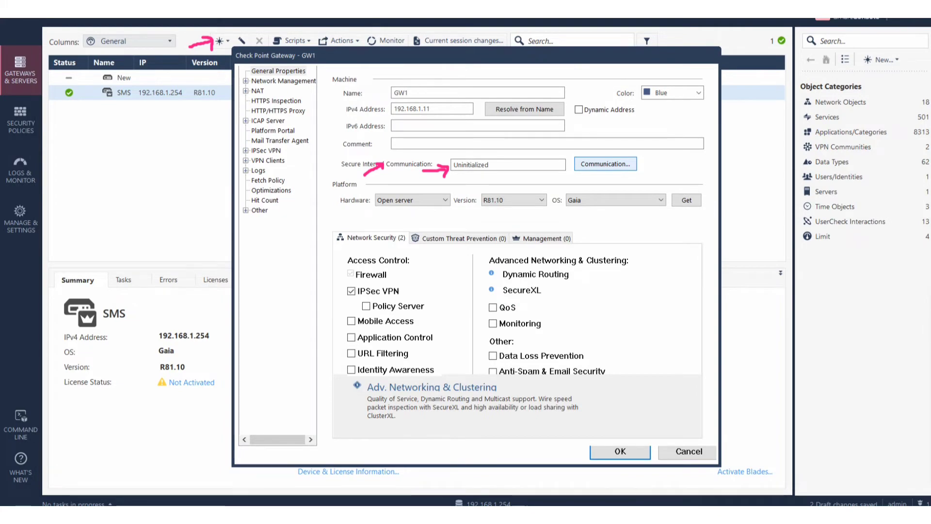
Open GW1's trusted communication, enter and confirm the one-time password, and initialize trust.
click(622, 166)
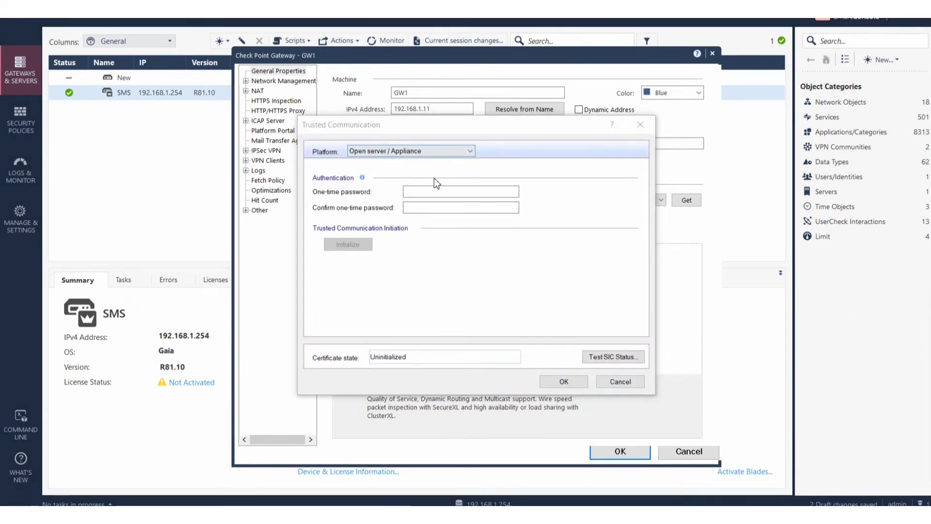
click(425, 194)
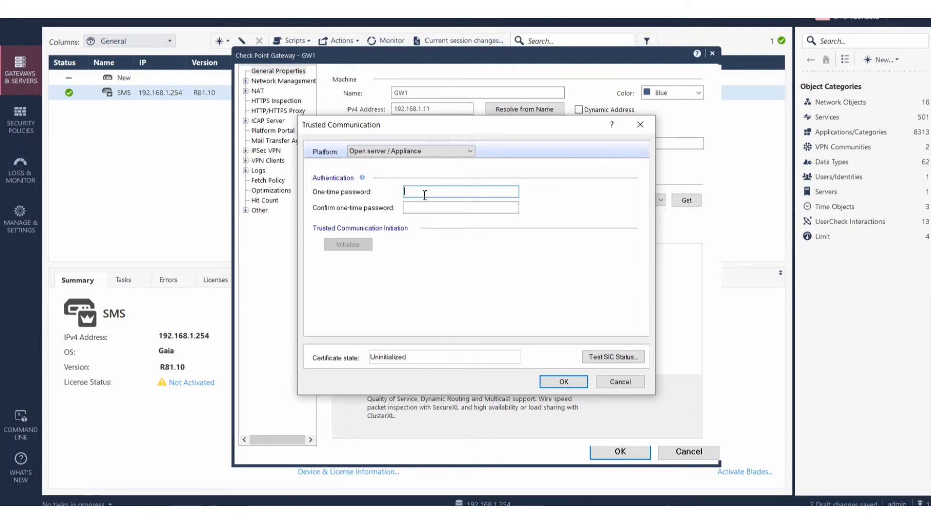
text(1234)
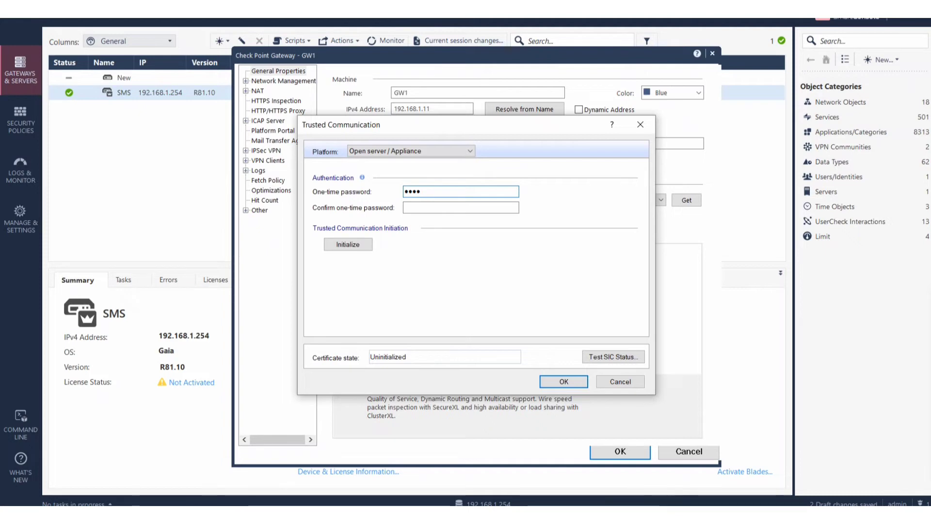
text(5678)
key(Tab)
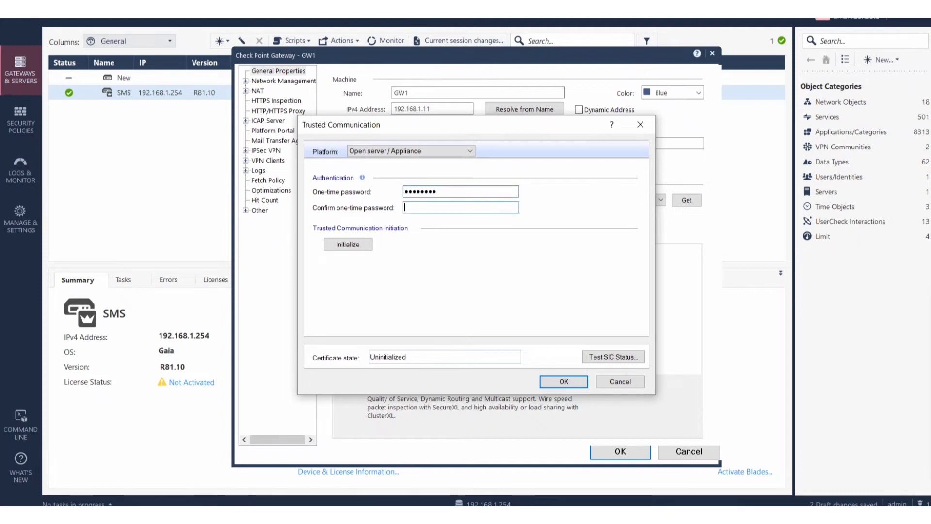
text(12345678)
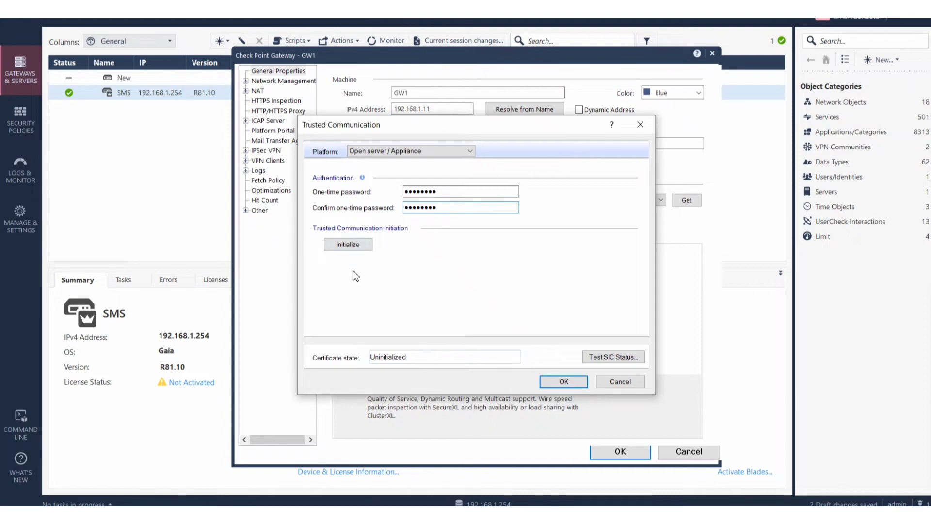
click(344, 245)
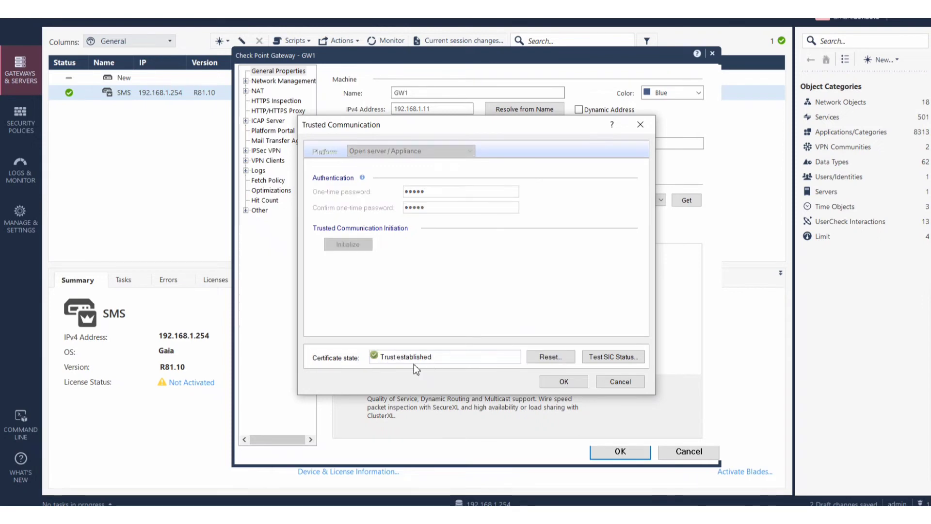
Confirm GW1's SIC status reads Communicating and accept trust, retrieving interfaces eth0 and eth1.
mouse_move(930, 341)
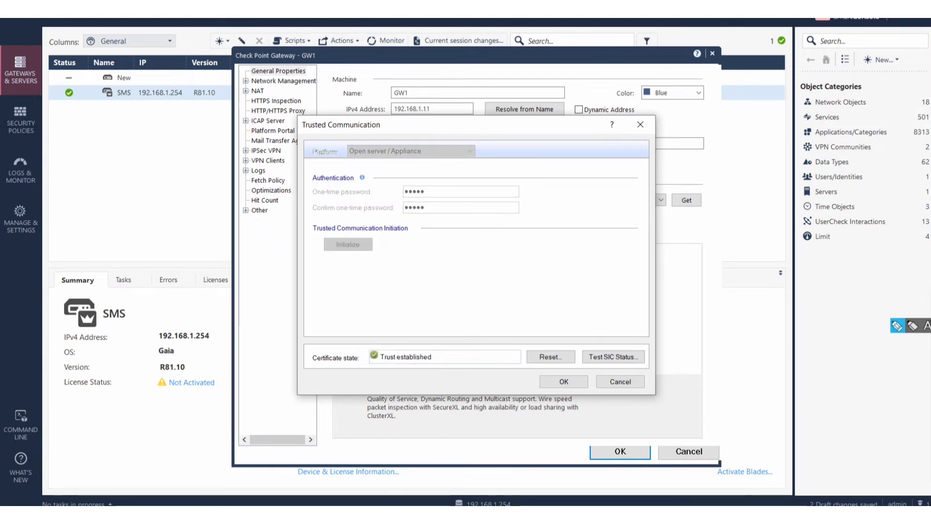
click(898, 325)
mouse_move(341, 381)
mouse_down()
mouse_move(370, 362)
mouse_move(371, 375)
mouse_up()
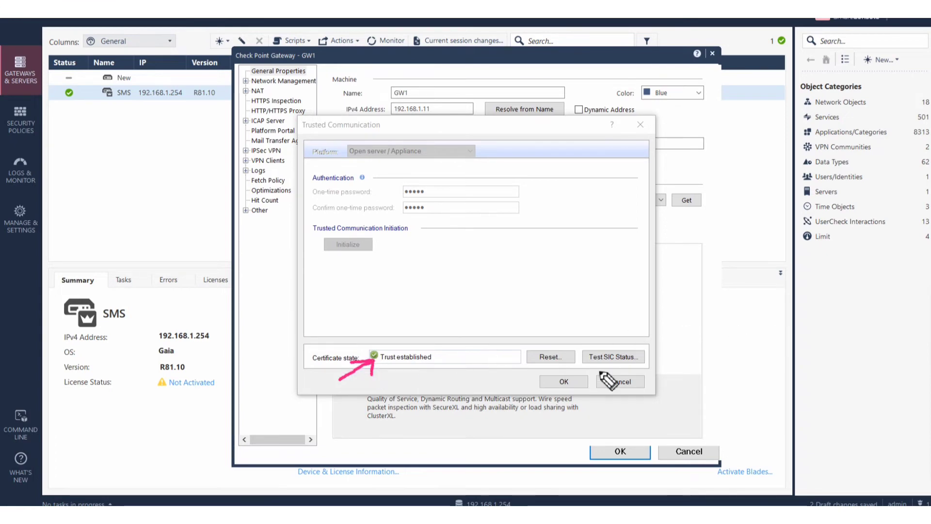
mouse_move(615, 305)
mouse_down()
mouse_move(625, 340)
mouse_move(613, 340)
mouse_move(634, 324)
mouse_up()
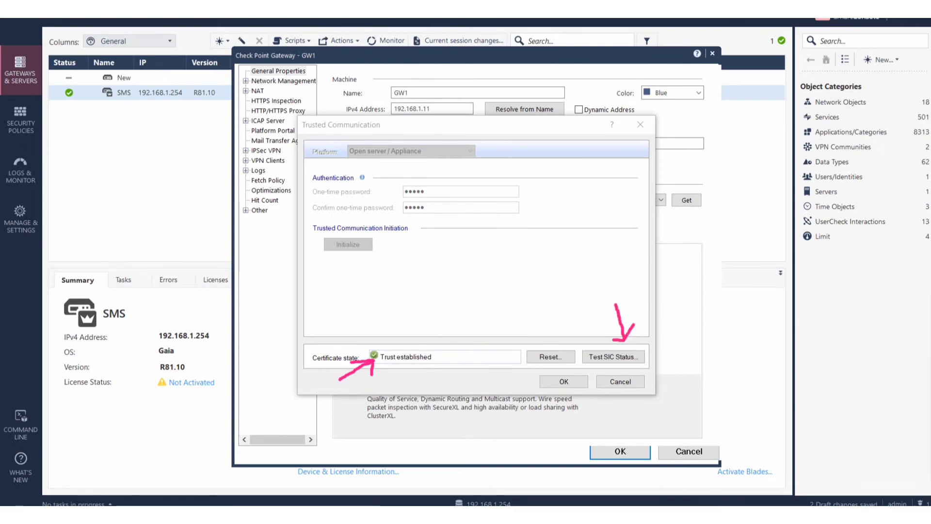
key(e)
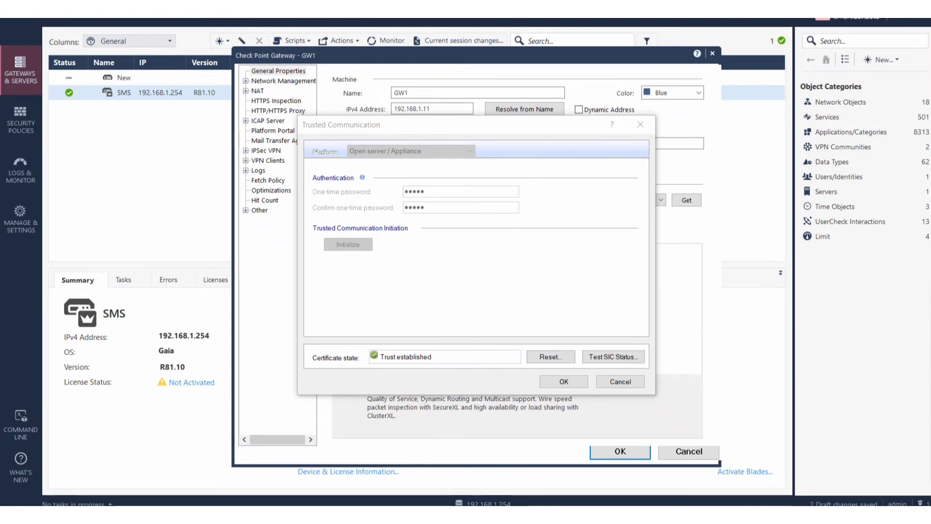
click(616, 358)
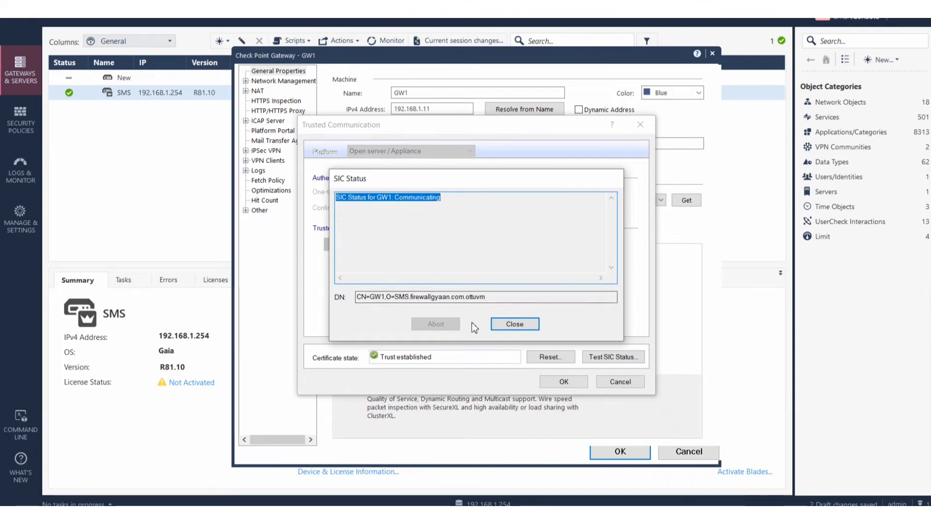
click(514, 326)
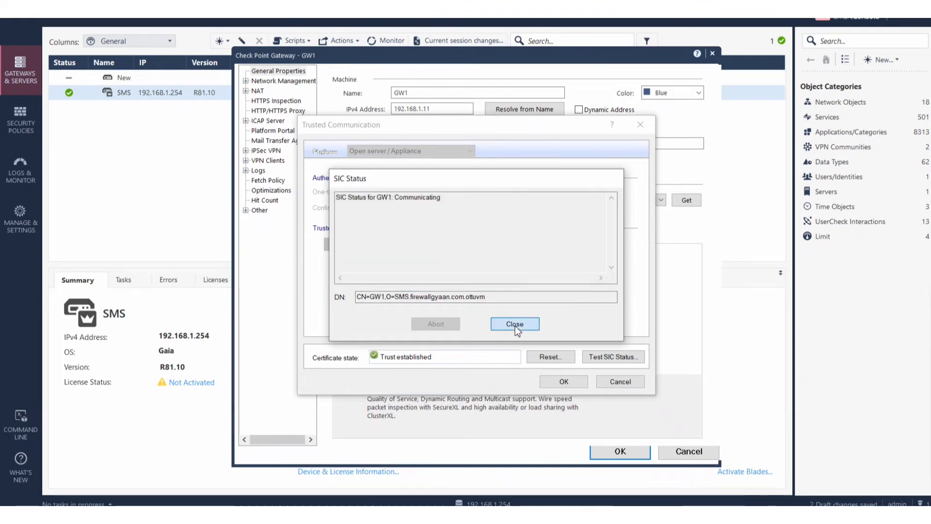
click(563, 382)
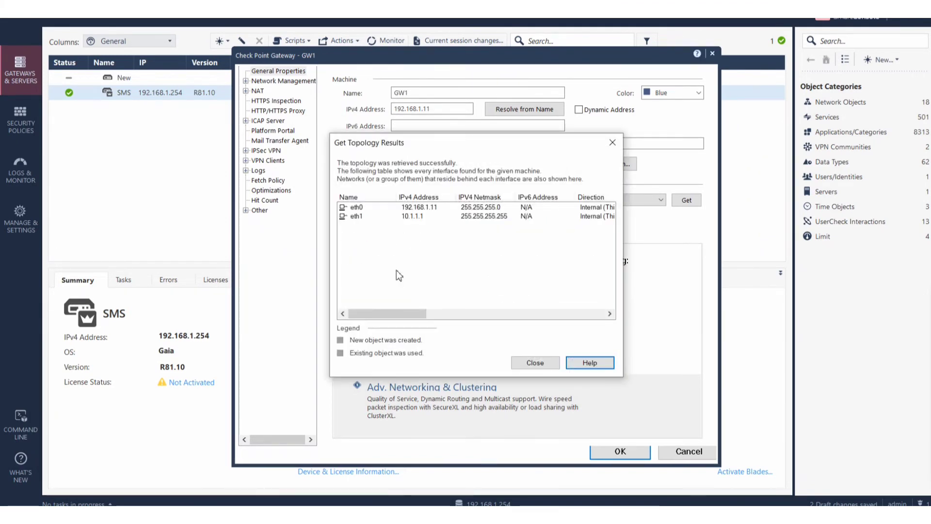
Close the Get Topology Results and open GW1's Network Management page.
drag(415, 313, 363, 327)
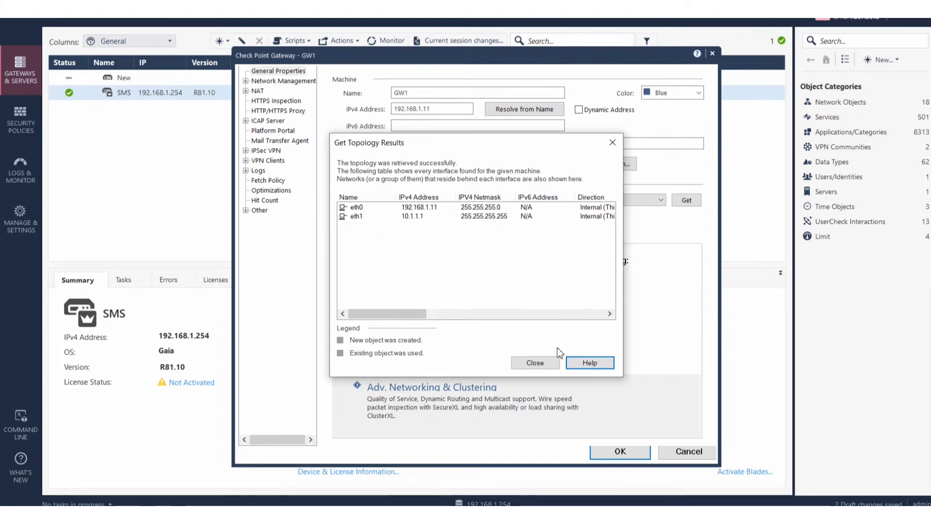
click(552, 362)
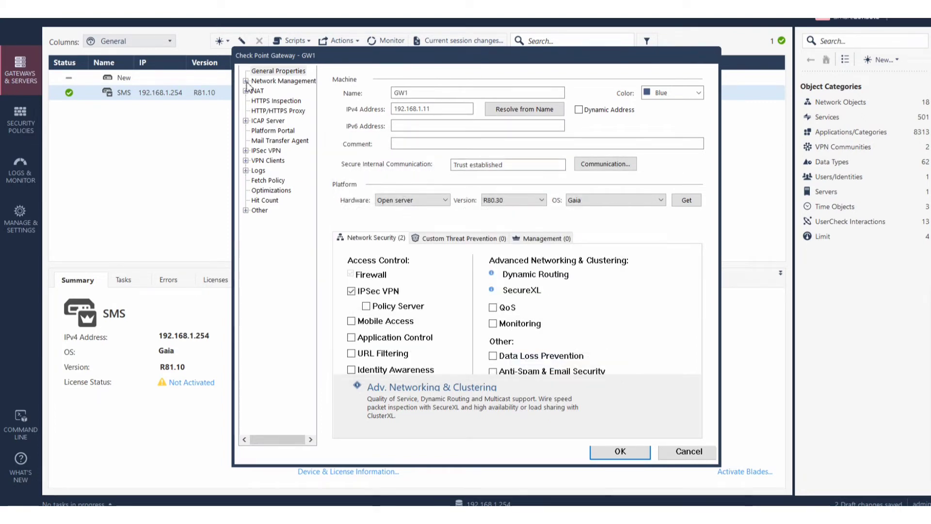
click(272, 81)
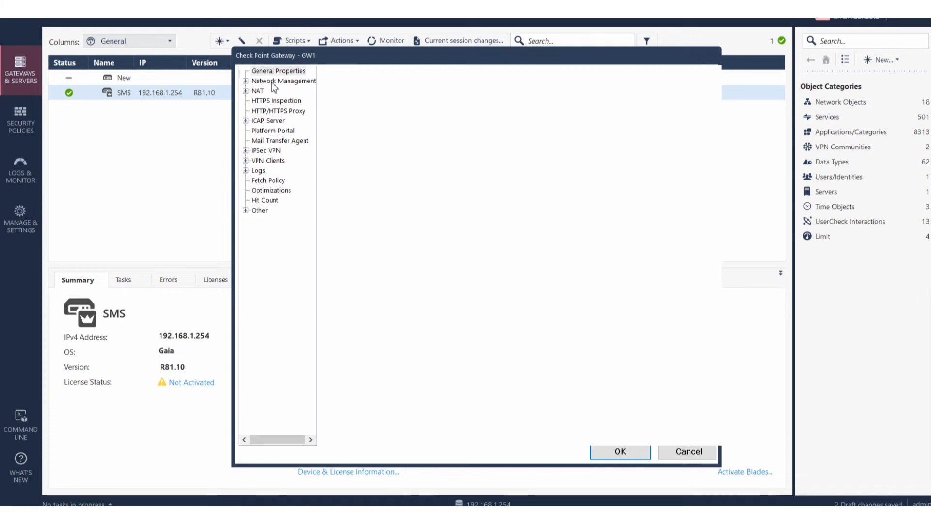
Open eth0 from GW1's interface list and bring up its topology settings.
click(272, 84)
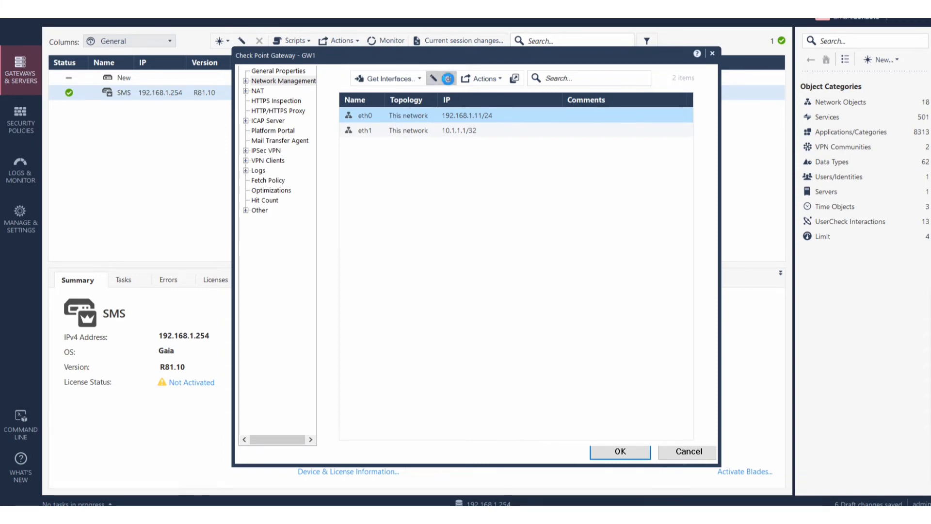
click(447, 79)
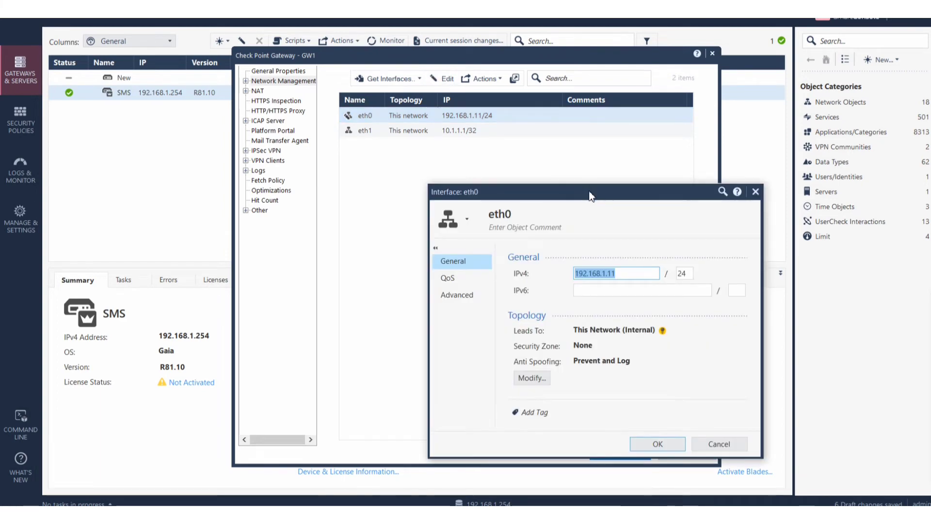
drag(589, 190, 445, 119)
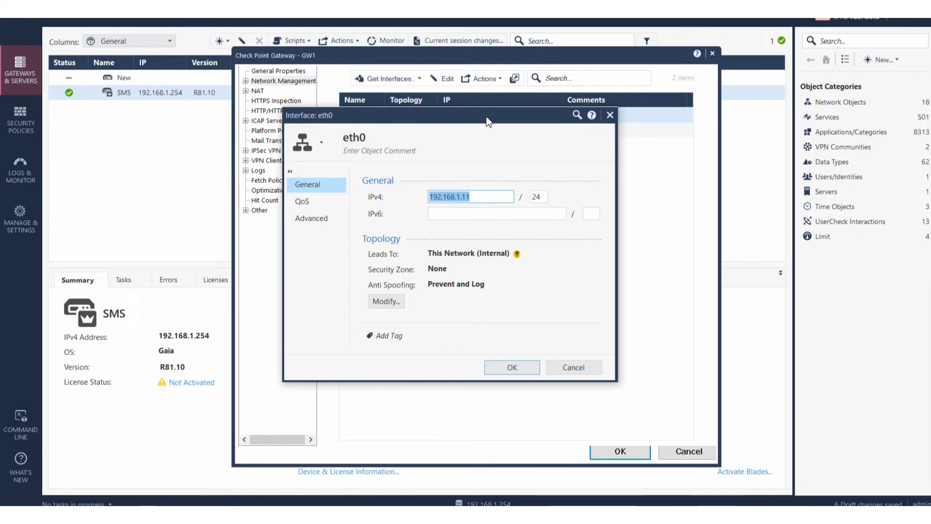
drag(486, 116, 531, 121)
click(437, 303)
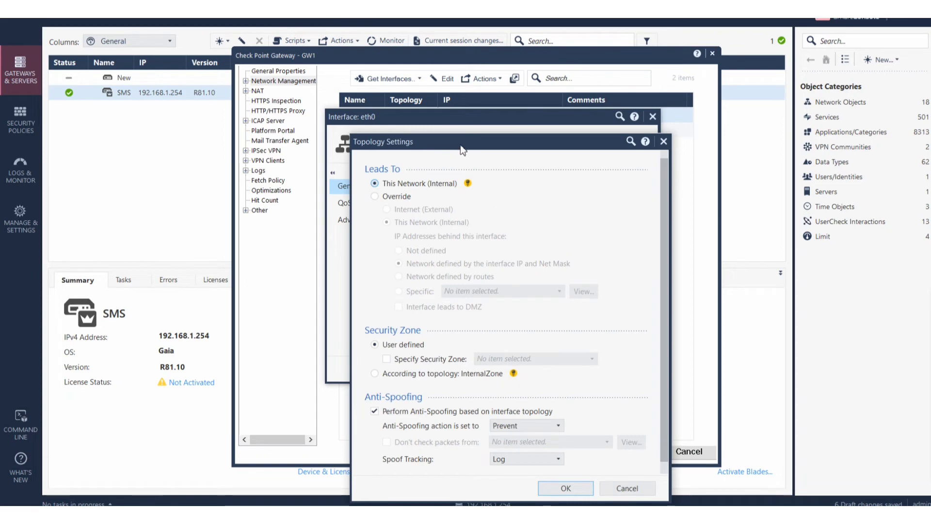
drag(461, 148, 431, 83)
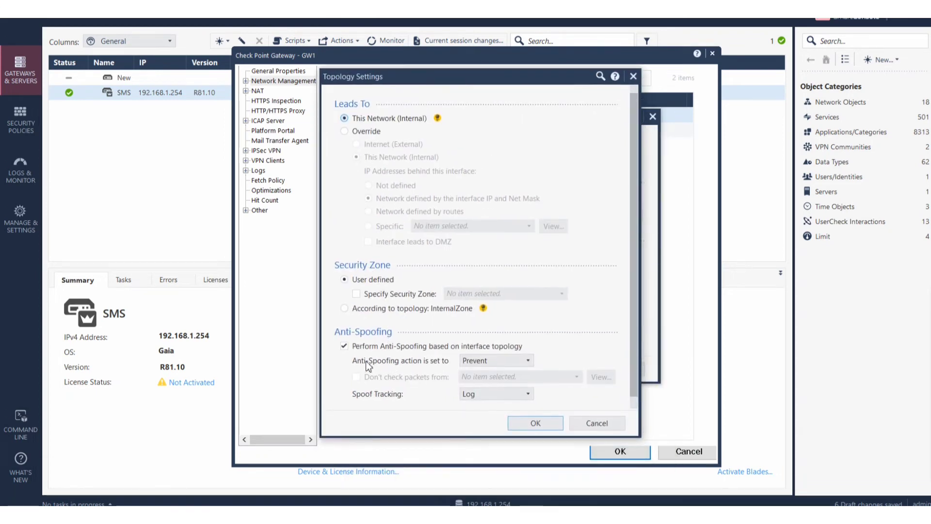
Override eth0's topology to lead to Internet (External), noting anti-spoofing, and apply it.
click(924, 347)
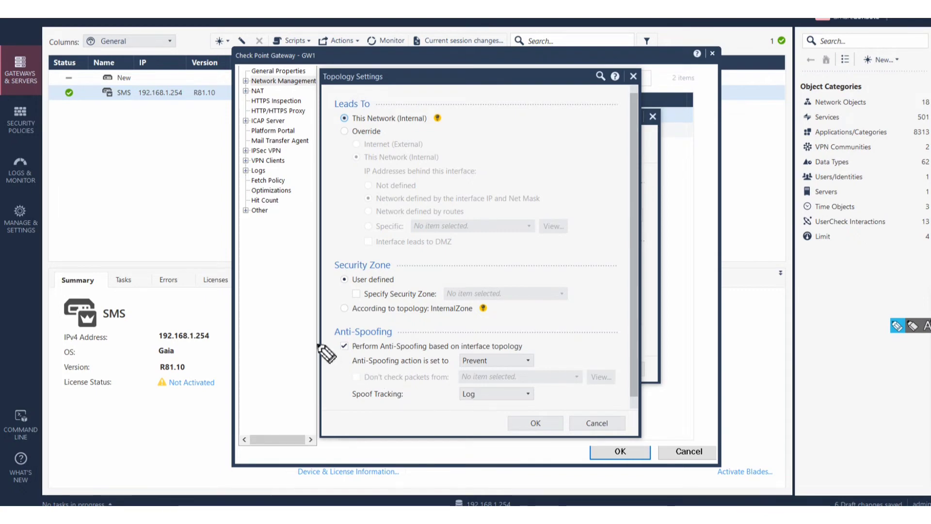
drag(317, 344, 330, 339)
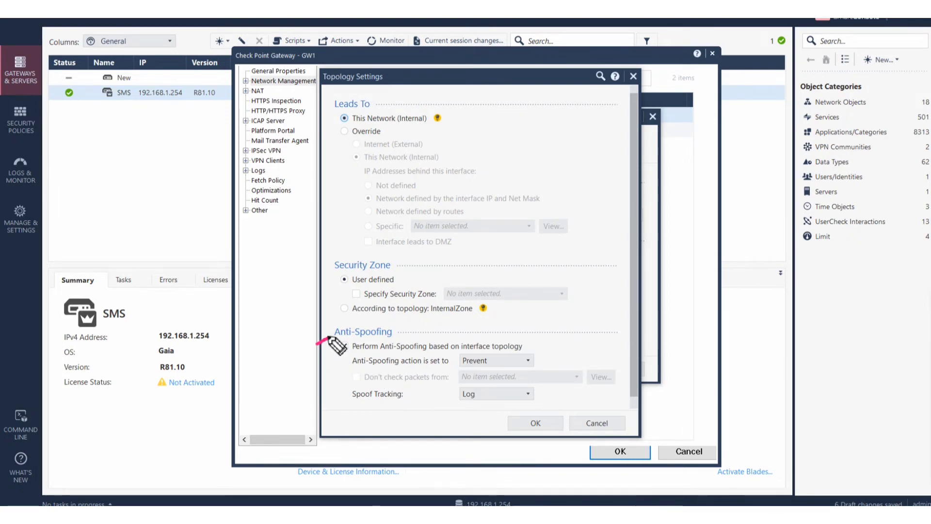
drag(327, 338, 334, 331)
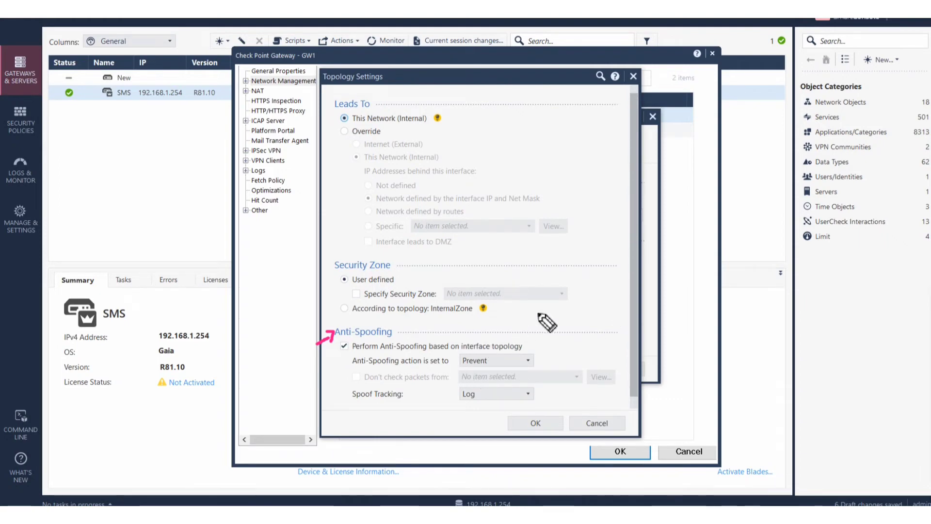
mouse_move(927, 321)
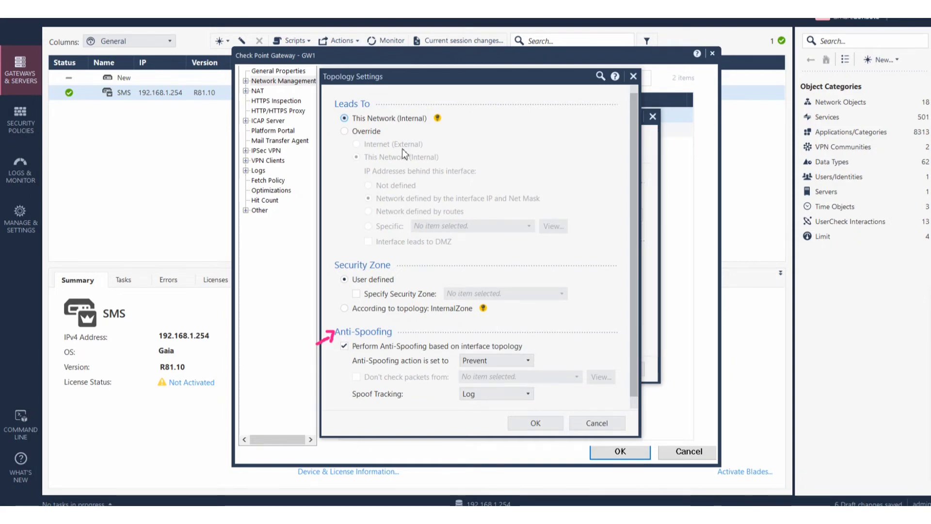
click(345, 131)
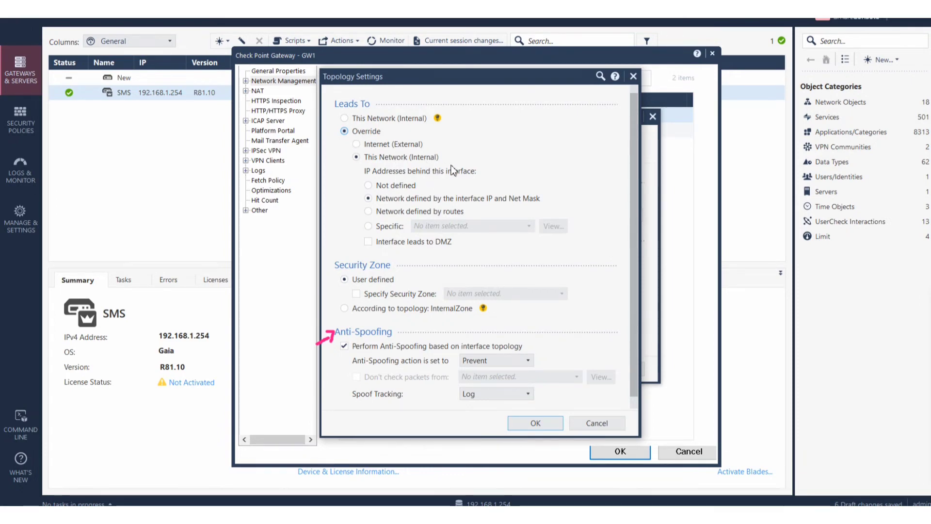
click(357, 144)
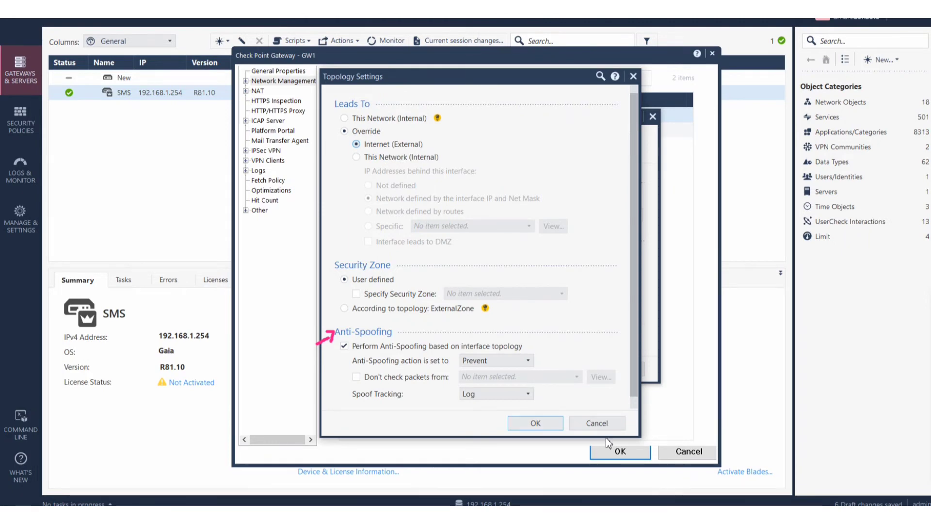
click(546, 422)
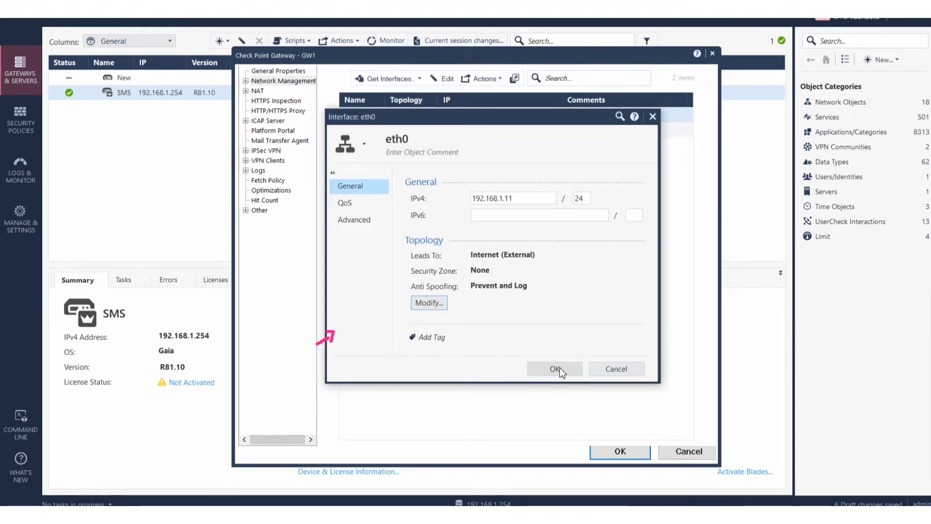
Save eth0's changes and open eth1's topology settings.
click(560, 368)
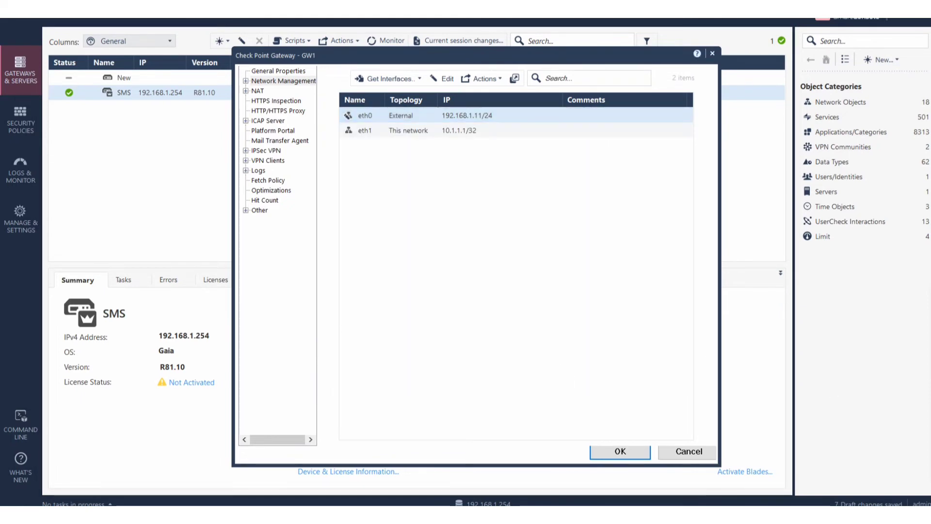
double_click(381, 133)
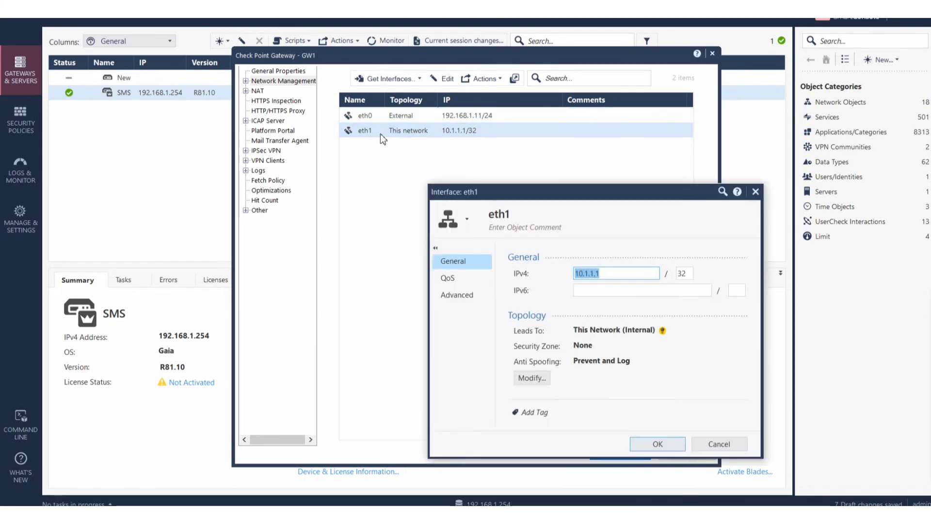
drag(566, 189, 383, 68)
click(350, 256)
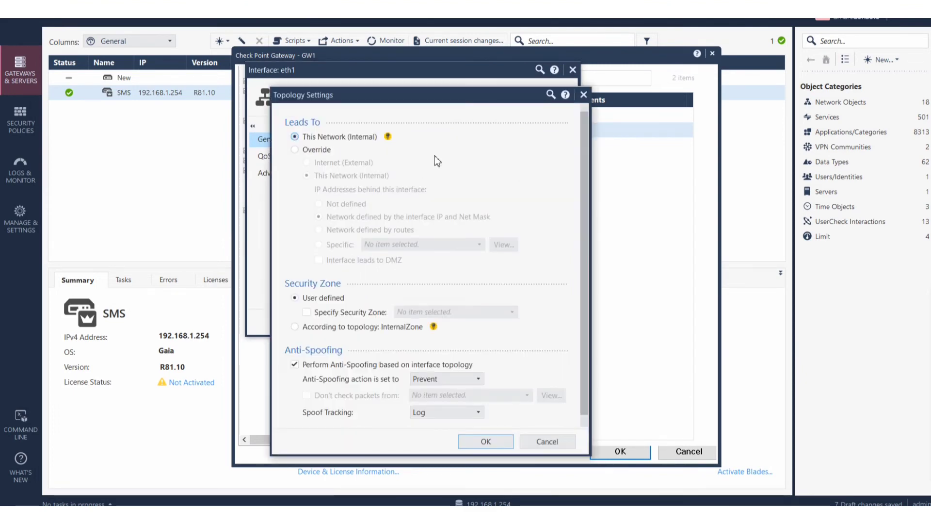
Change eth1's anti-spoofing action to Detect and save the interface.
drag(420, 99, 413, 52)
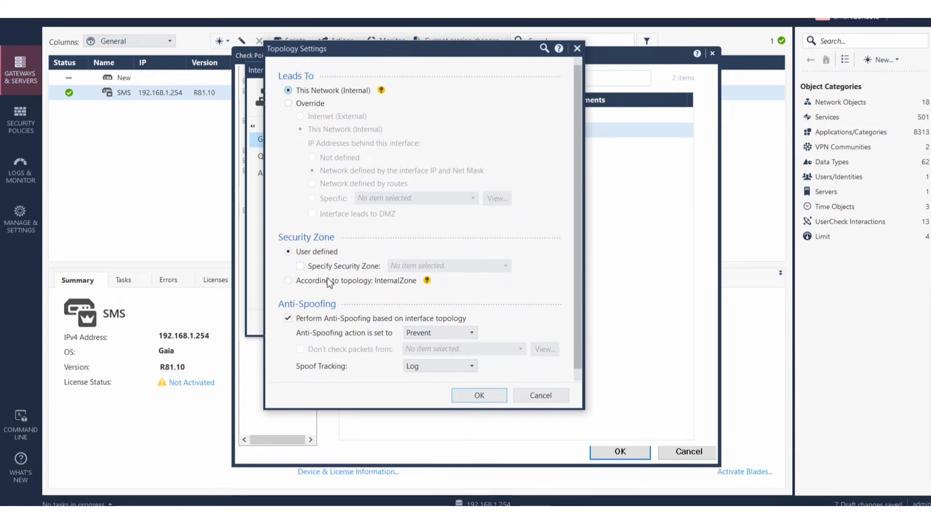
click(471, 333)
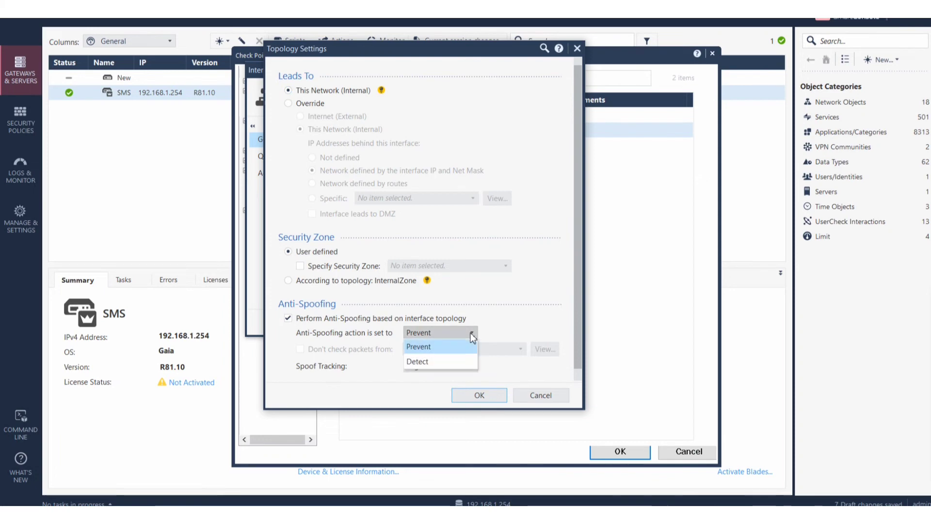
click(425, 362)
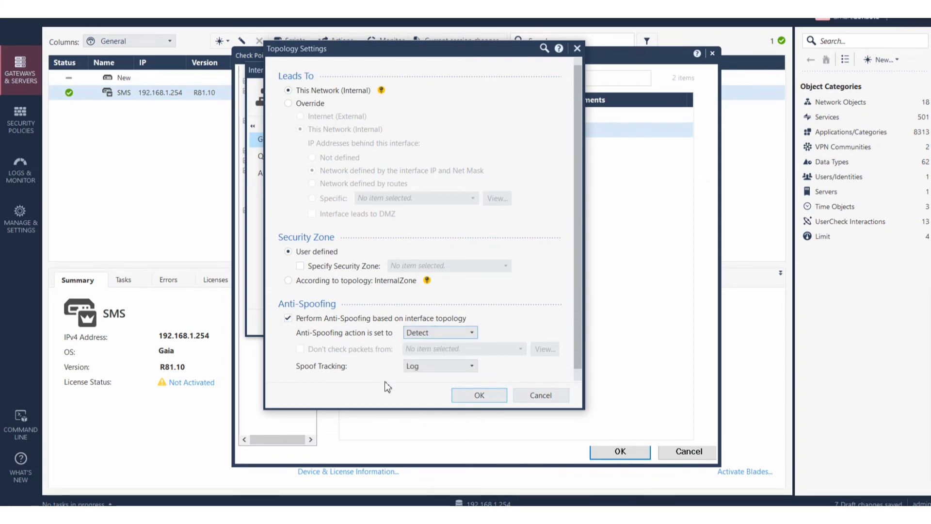
click(489, 397)
click(486, 324)
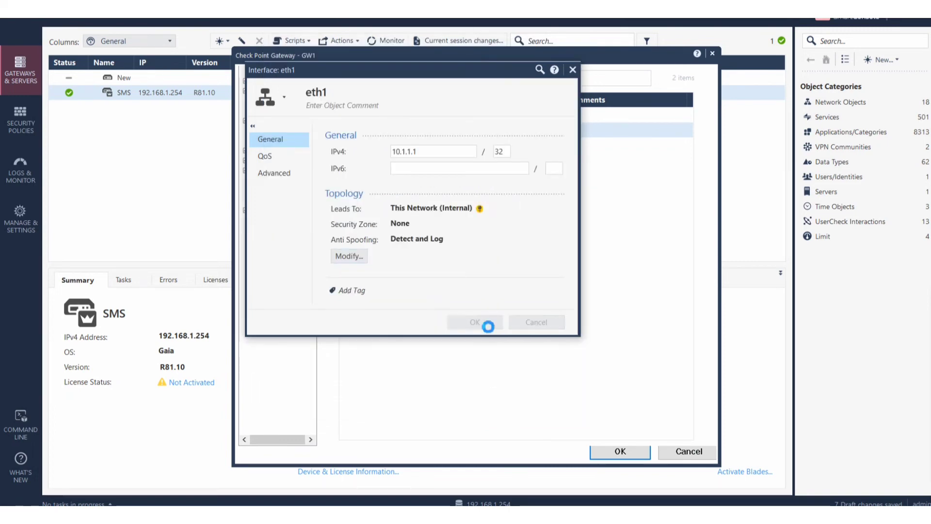
click(620, 451)
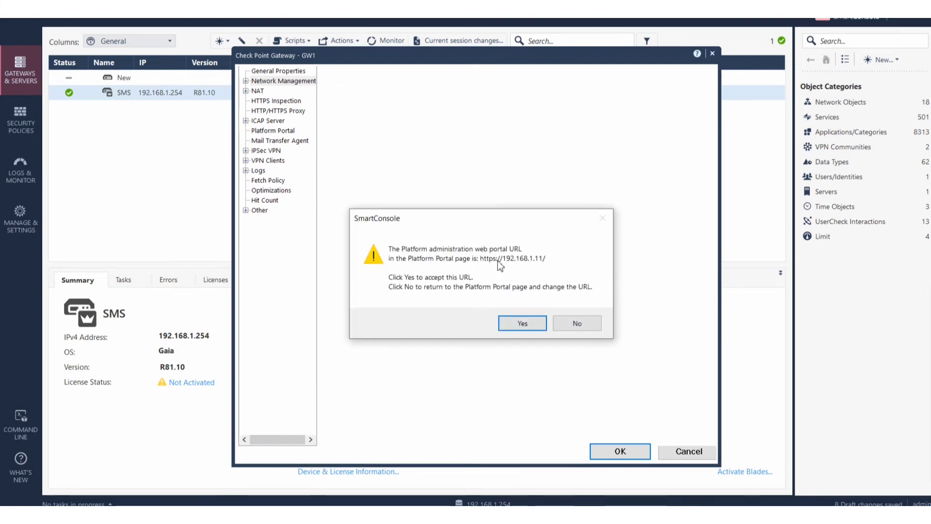
click(536, 326)
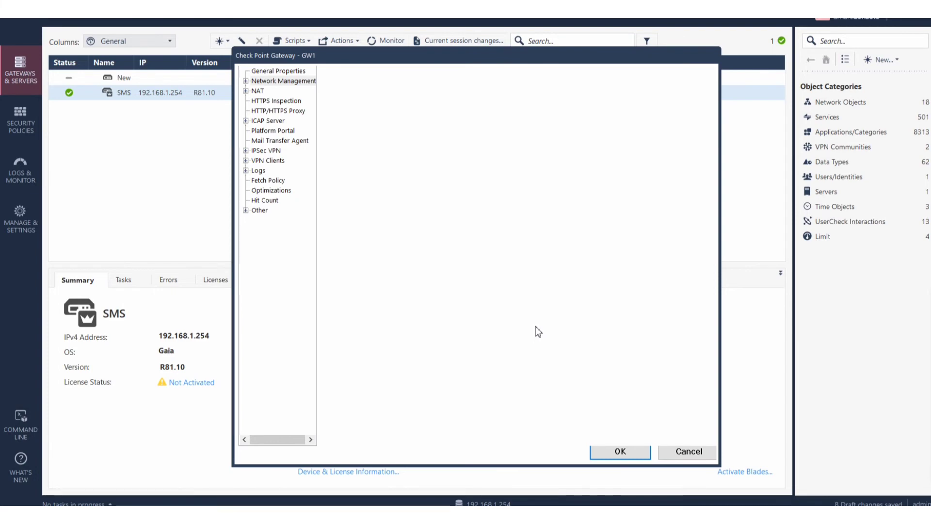
click(625, 450)
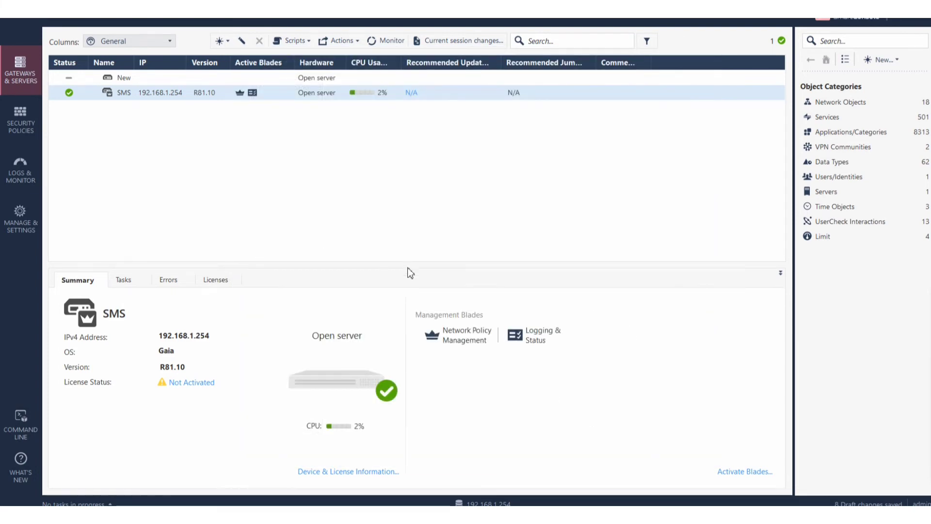
click(27, 121)
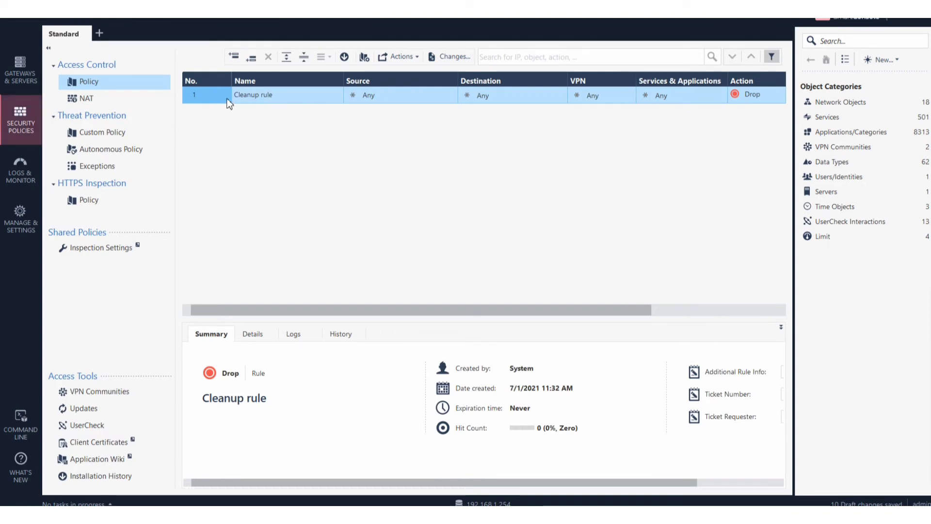
Add a new rule named 'Admin Access' above the Cleanup rule.
right_click(196, 98)
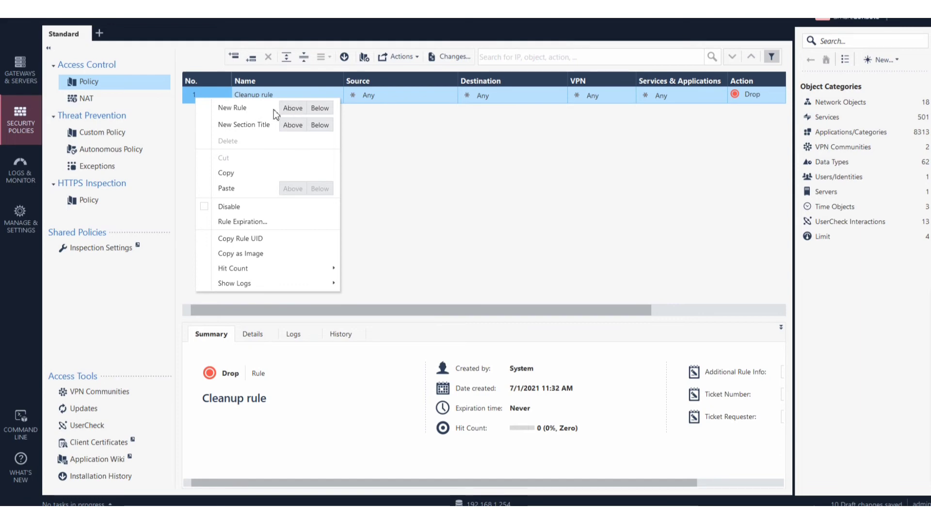
click(293, 111)
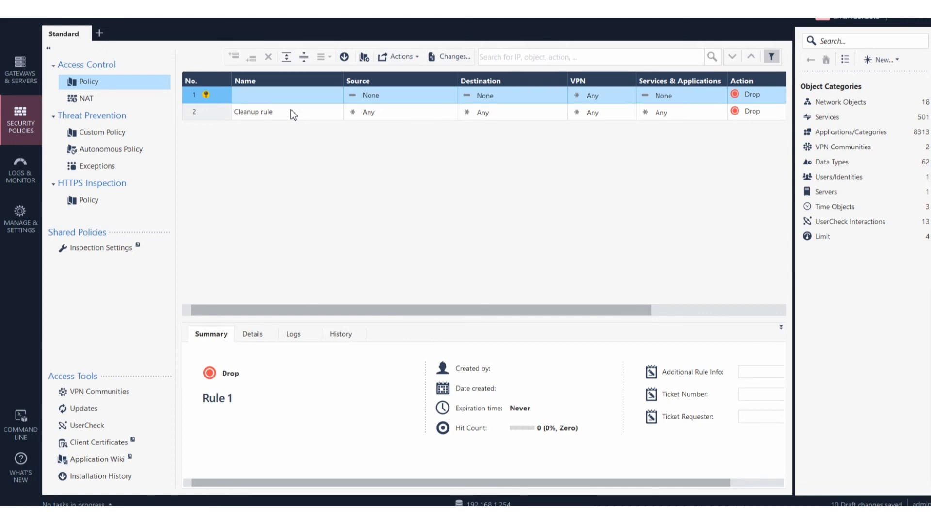
click(264, 94)
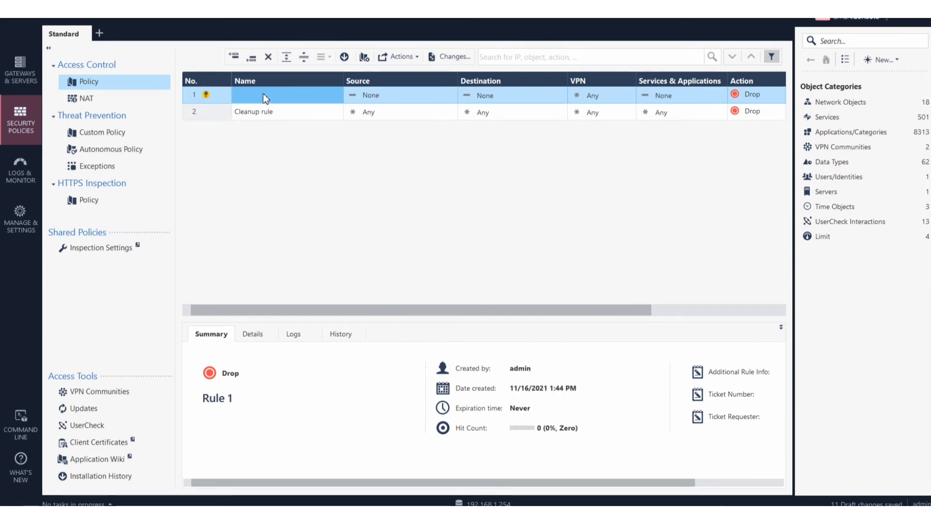
click(287, 100)
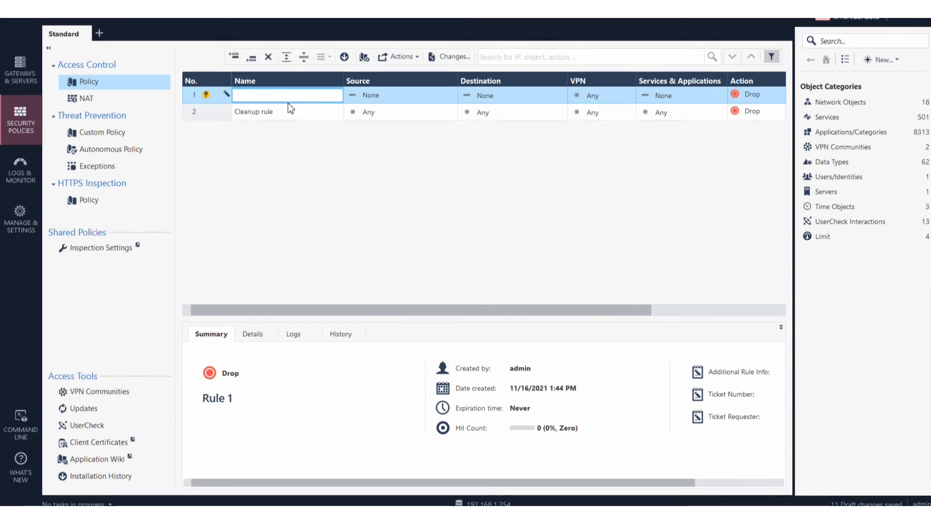
text(Admin)
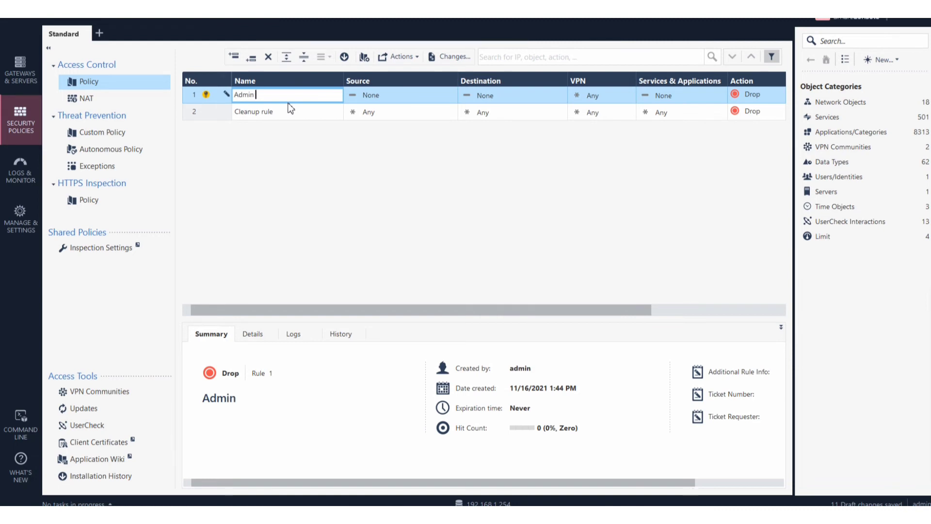
text( Access)
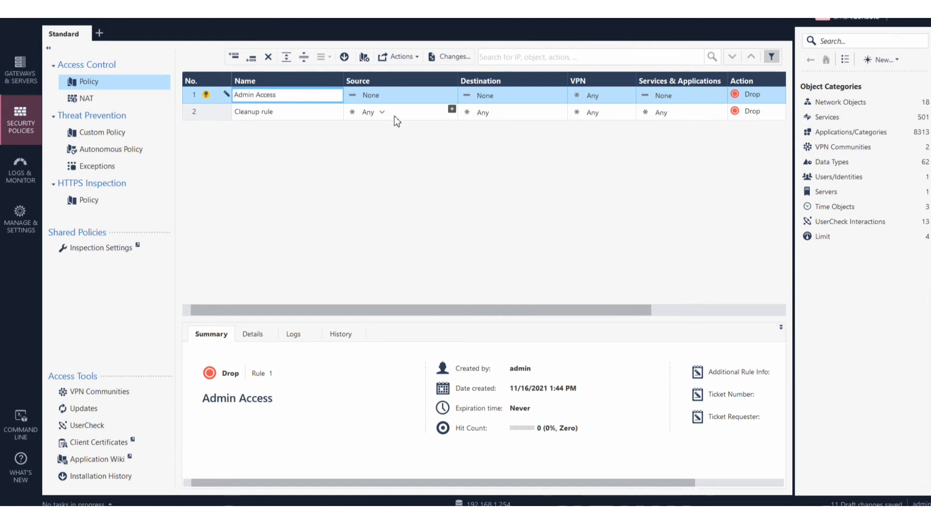
click(389, 100)
Dismiss the Source options and search suggestions, then restore the console to a smaller window.
click(388, 100)
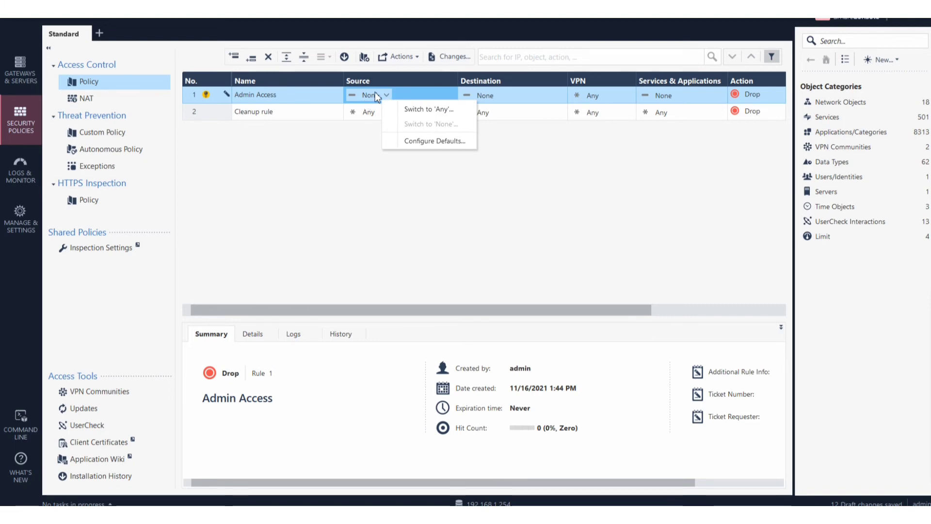
click(358, 176)
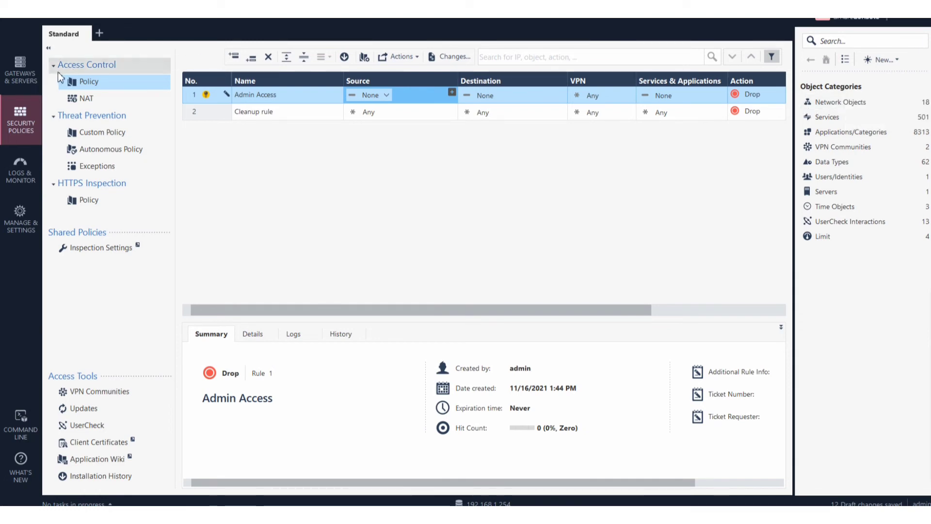
click(566, 57)
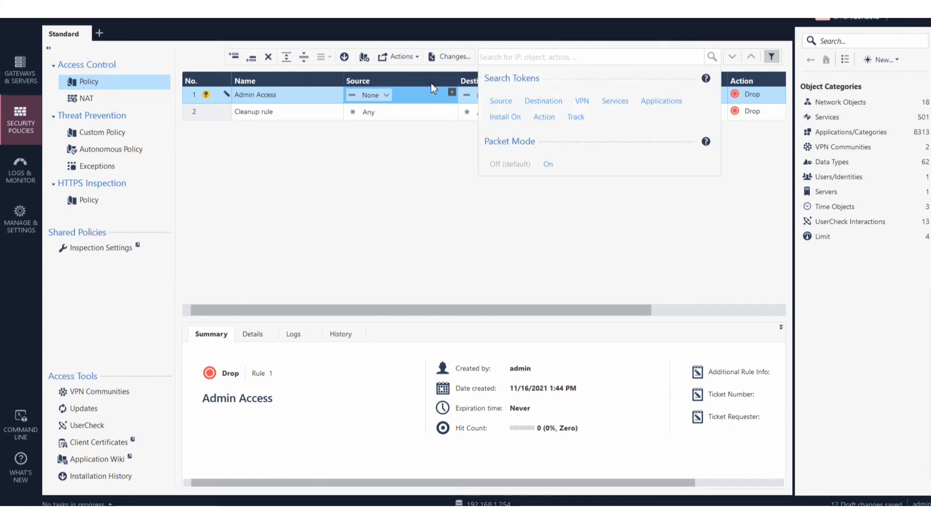
click(604, 28)
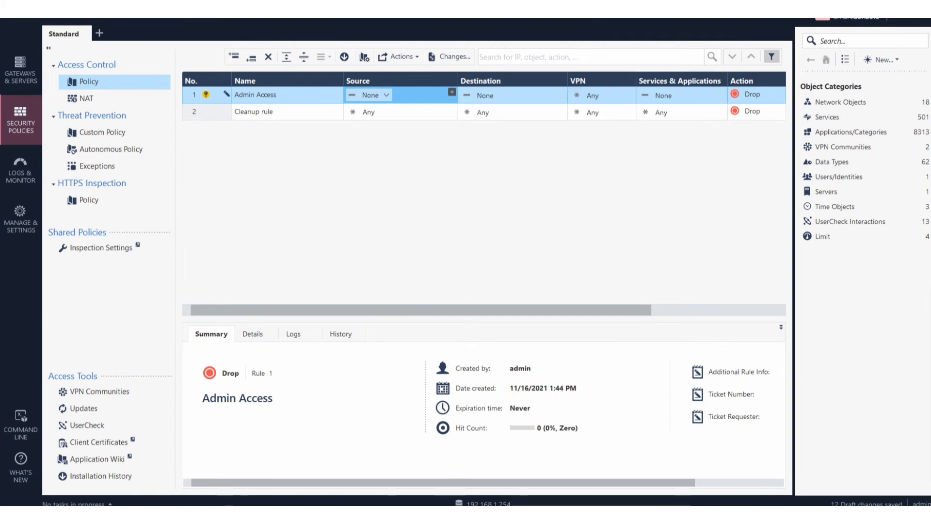
click(920, 7)
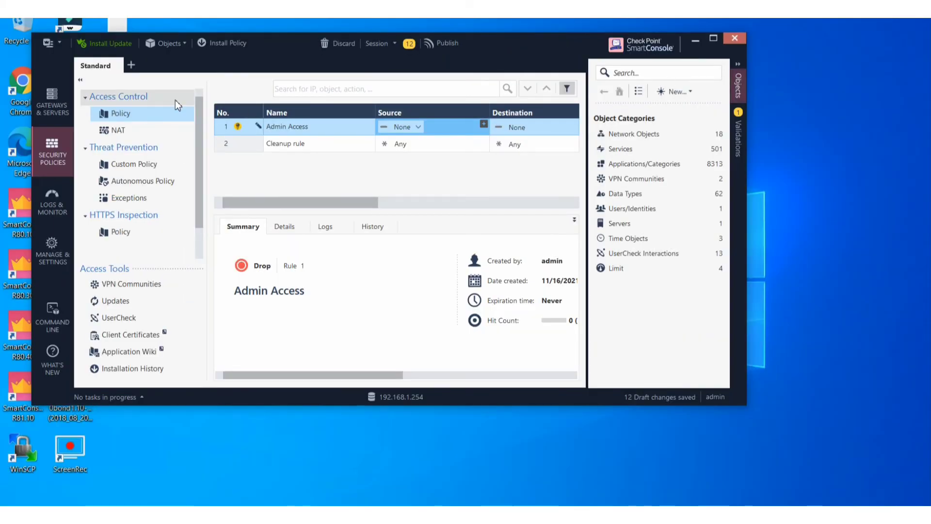
Open the SmartConsole main menu from the top-left Menu button.
click(62, 43)
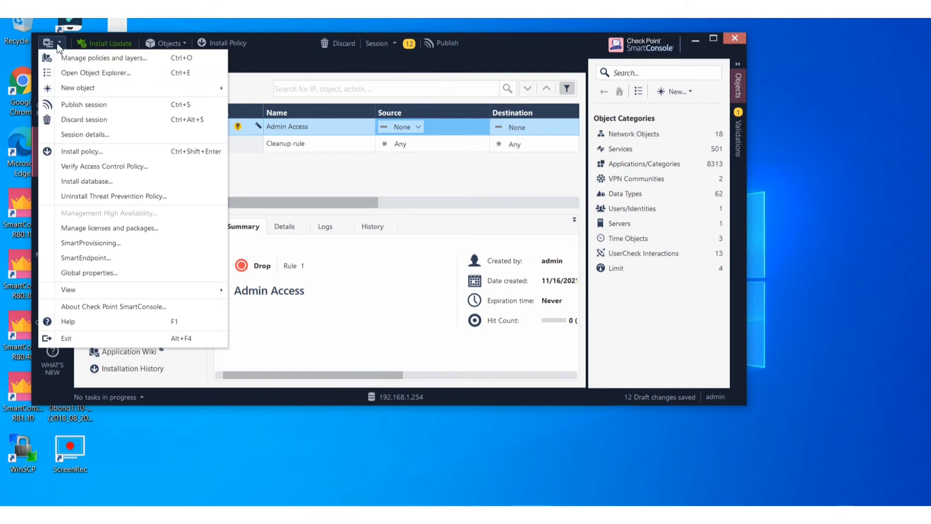
click(58, 44)
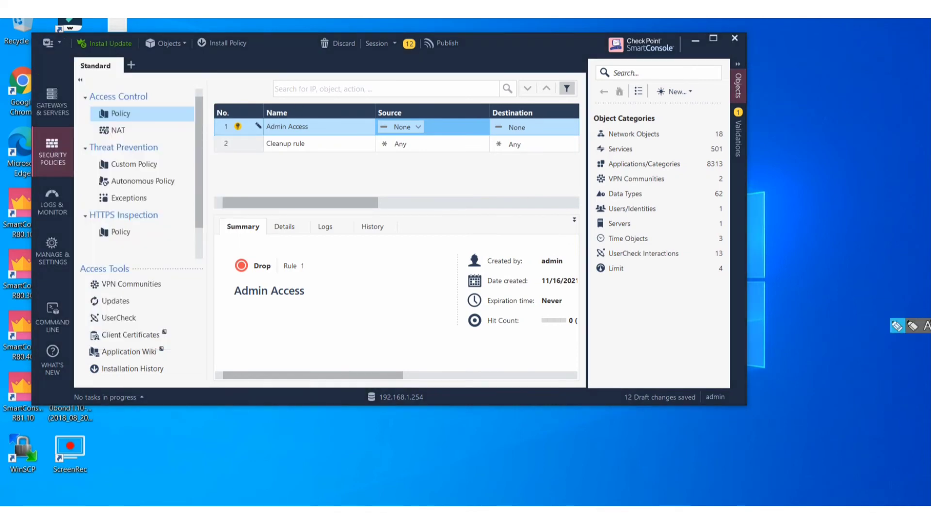
mouse_move(45, 51)
mouse_down()
mouse_move(44, 60)
mouse_move(46, 52)
mouse_up()
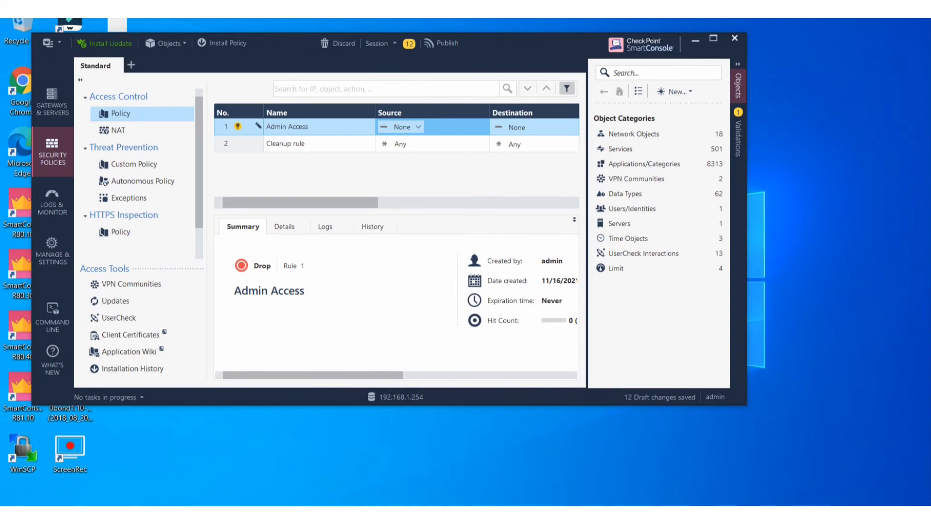
click(60, 42)
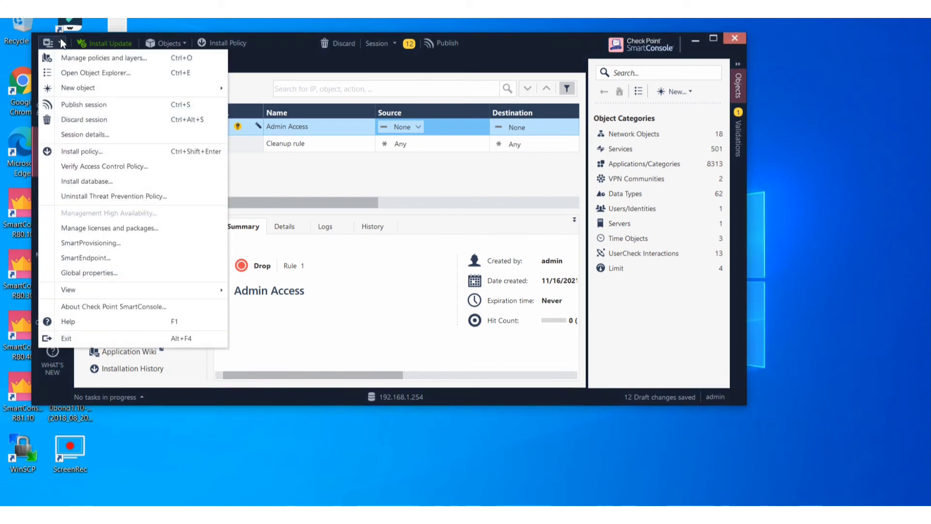
Open Object Explorer and start creating a new Network object.
click(110, 73)
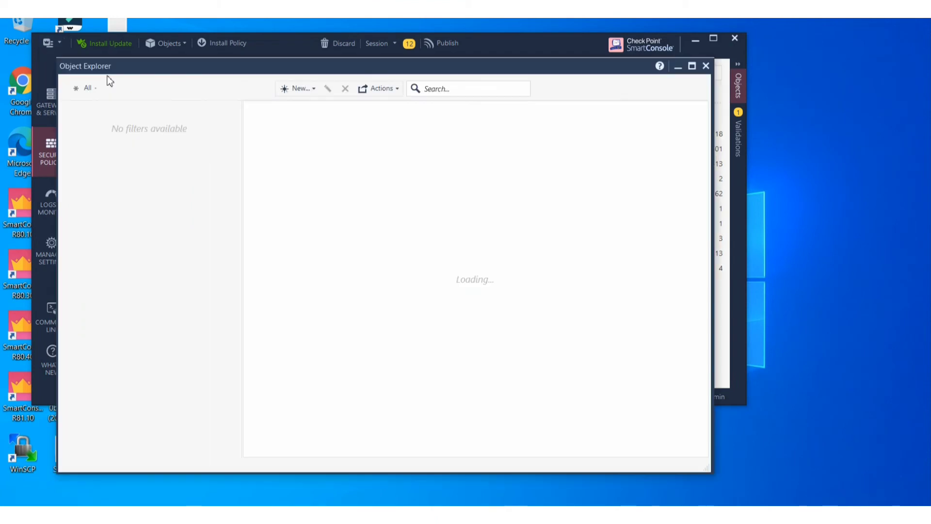
click(318, 86)
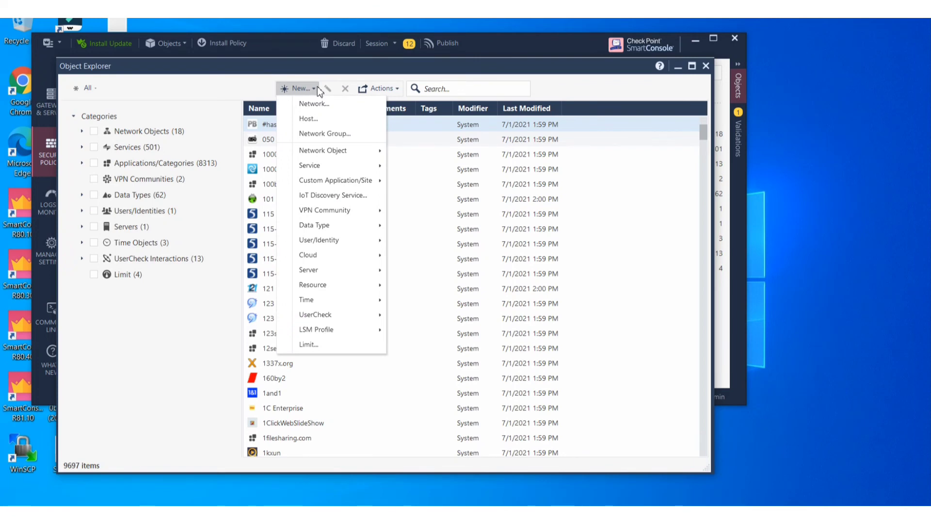
click(706, 66)
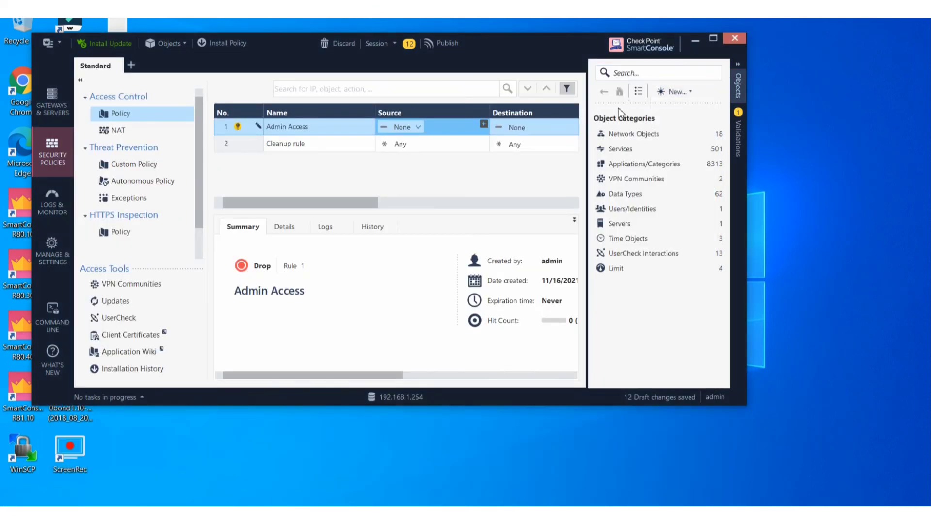
click(690, 92)
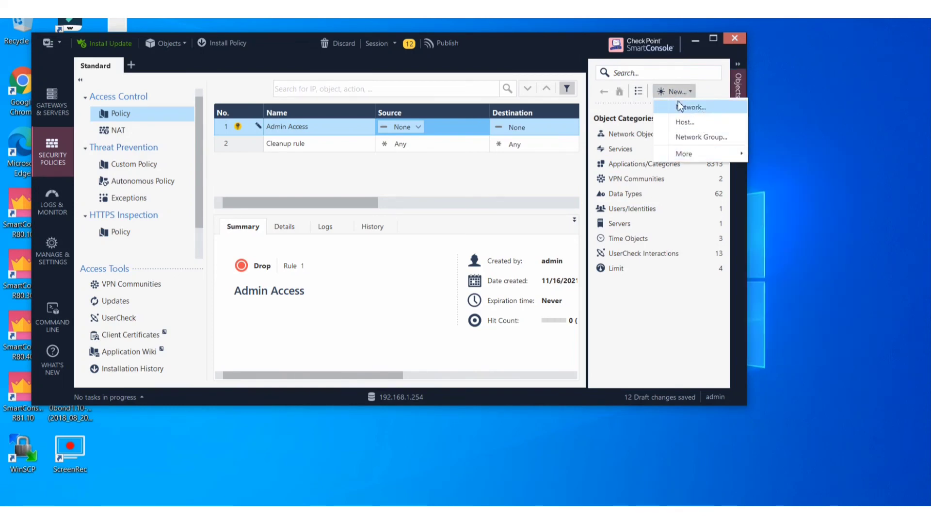
click(58, 42)
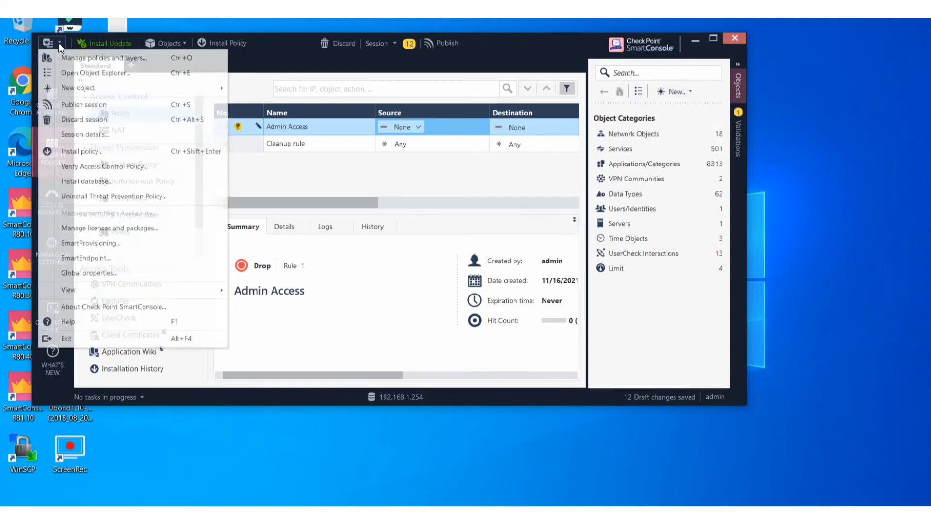
click(58, 43)
click(58, 43)
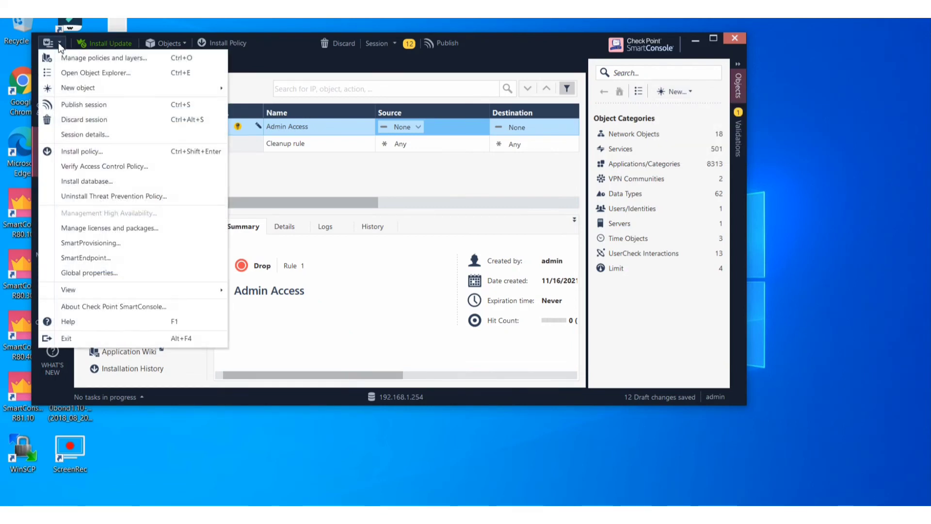
click(71, 74)
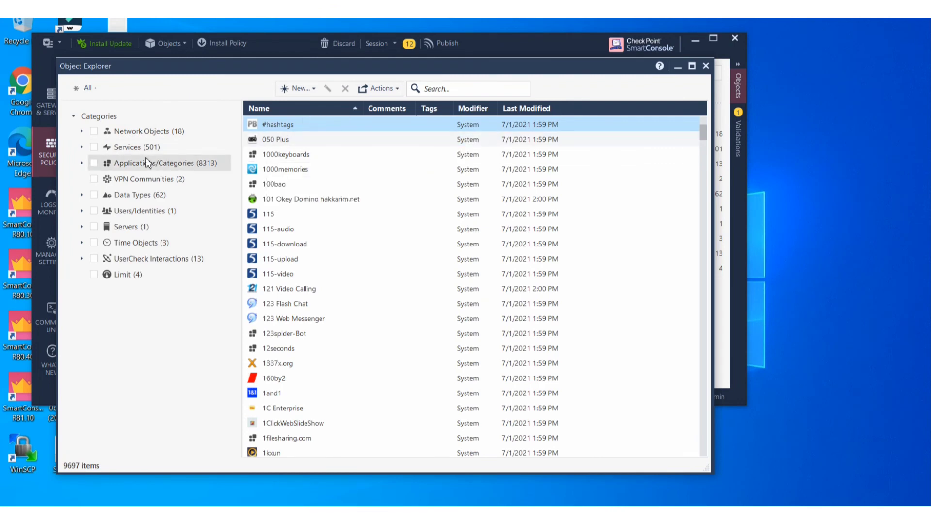
click(317, 94)
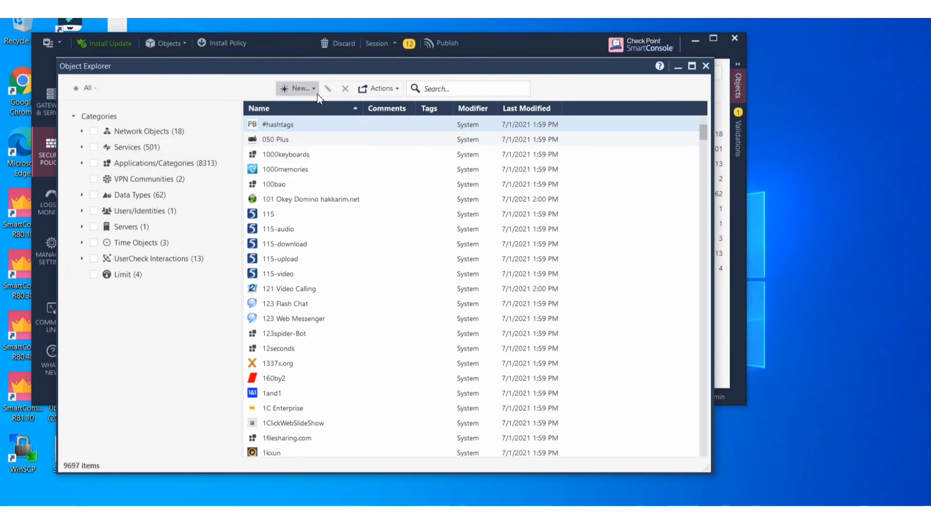
click(319, 102)
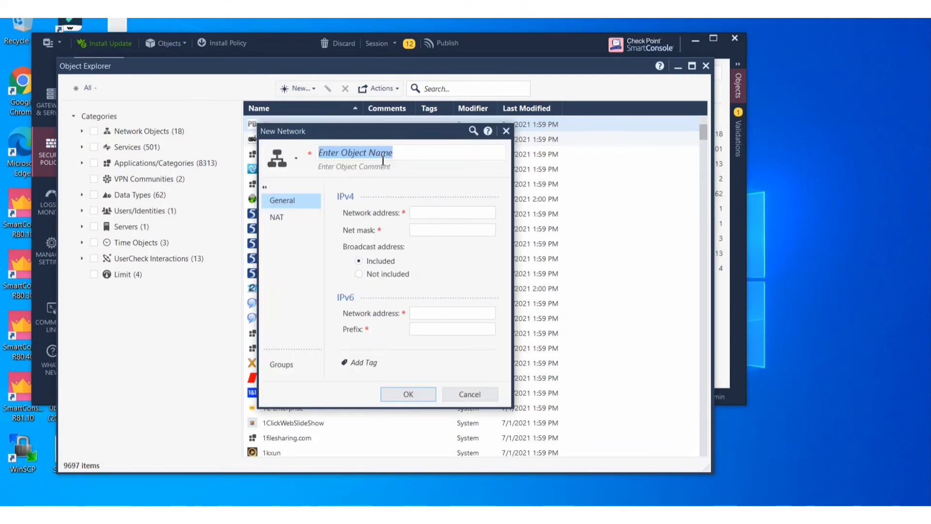
Name the new network object Net_192.168.0.0_M16.
text(192.168)
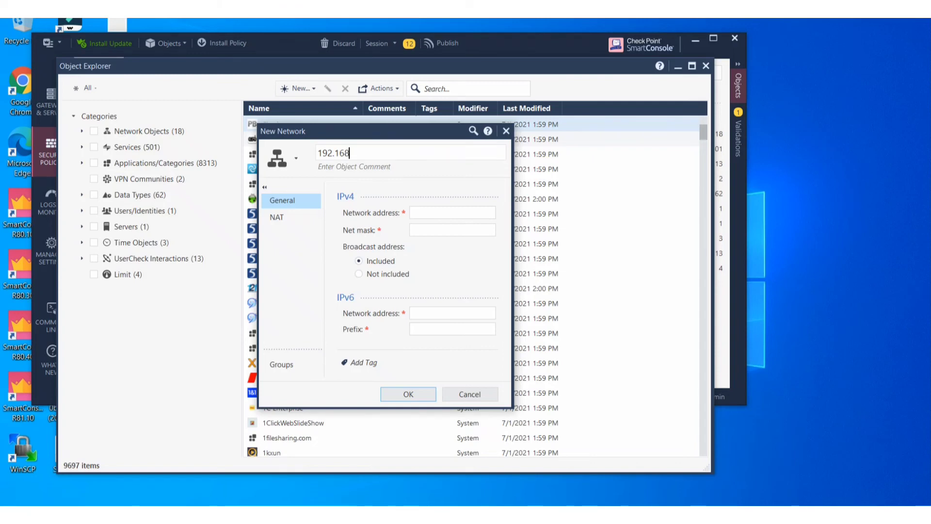
text(.0.0)
click(322, 153)
text(Net_)
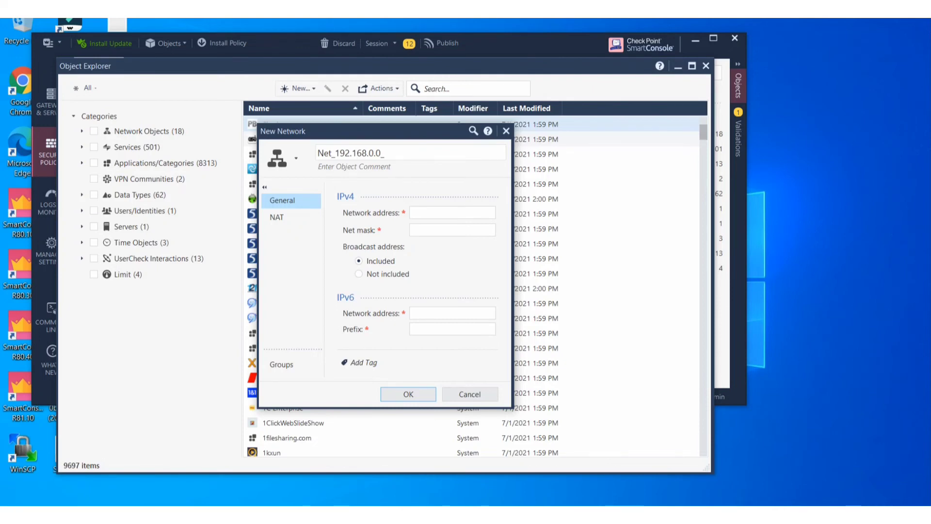
text(_16M16)
Enter network address 192.168.0.0 with mask 255.255.0.0, save the object, and close Object Explorer.
click(443, 214)
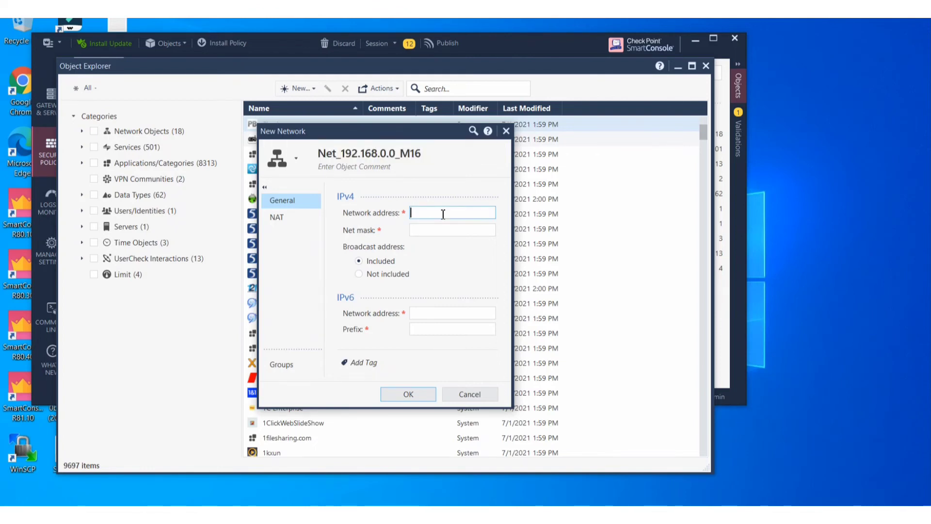
text(19)
key(BackSpace)
key(BackSpace)
text(.)
click(446, 231)
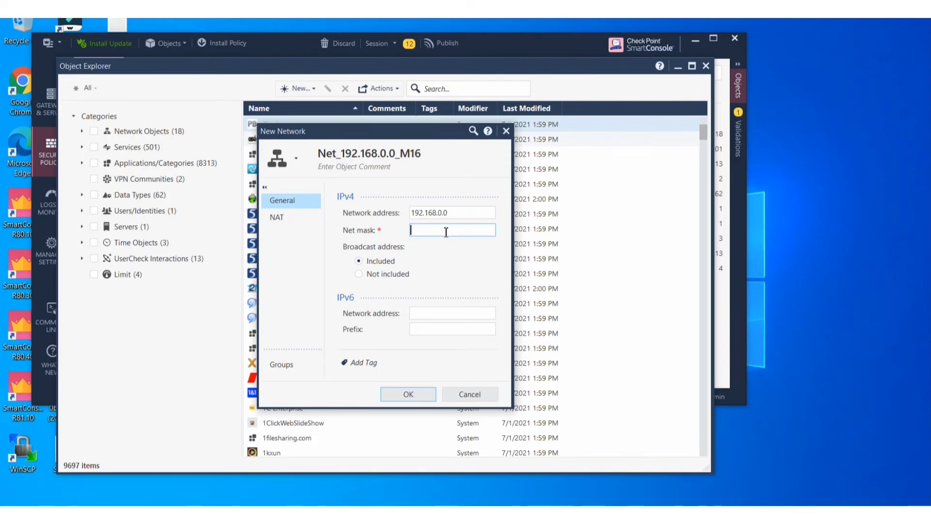
text(255.255.0.0)
click(283, 221)
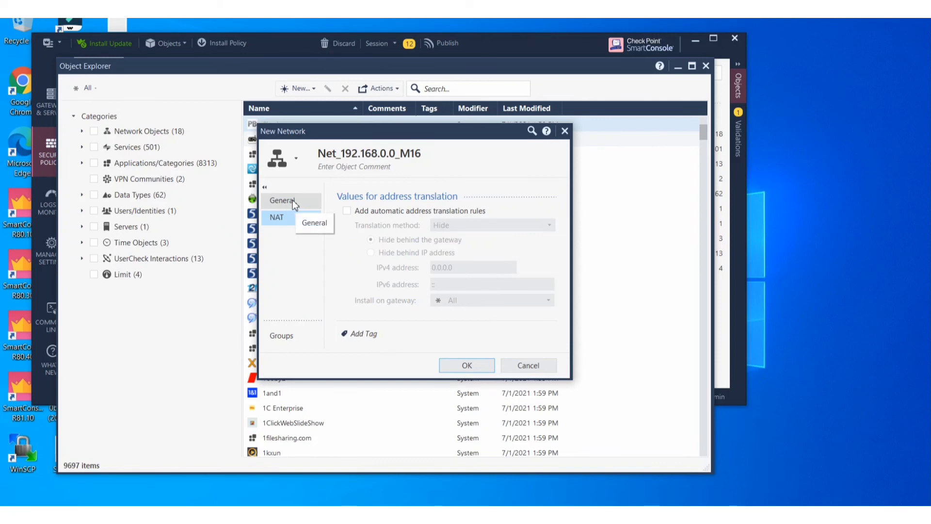
click(293, 200)
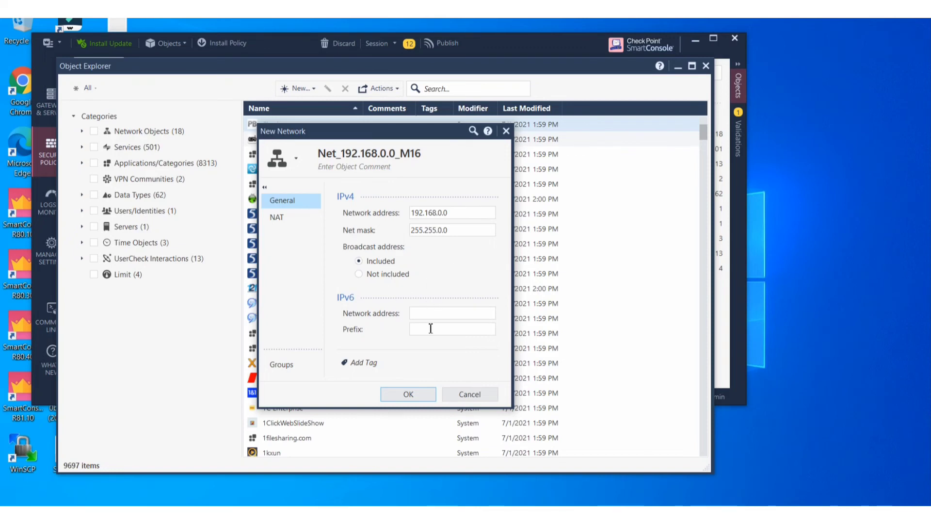
click(409, 396)
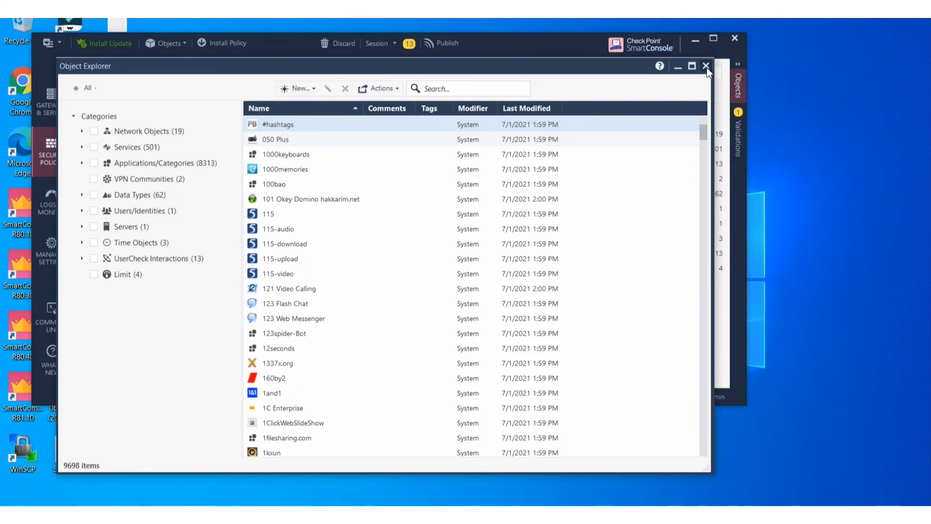
click(706, 67)
Add Net_192.168.0.0_M16 as rule 1's source and maximize the console window.
click(418, 126)
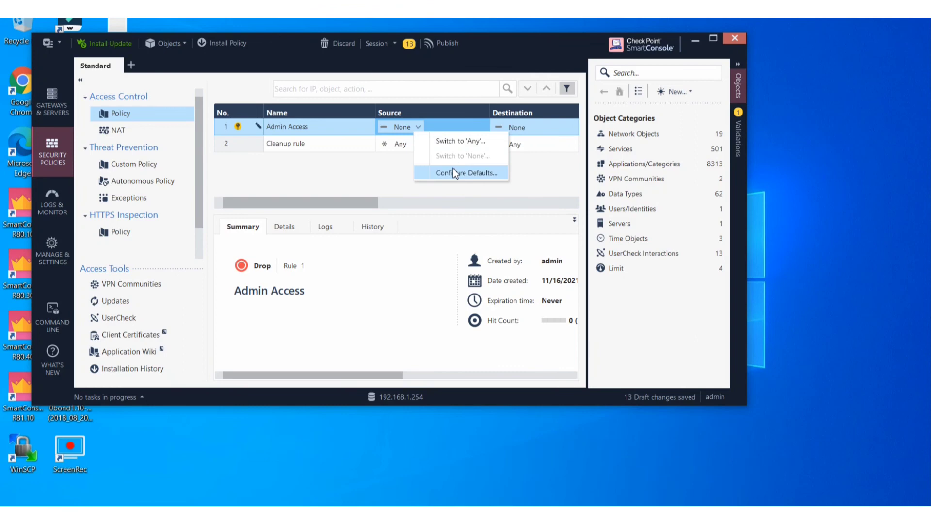
click(406, 129)
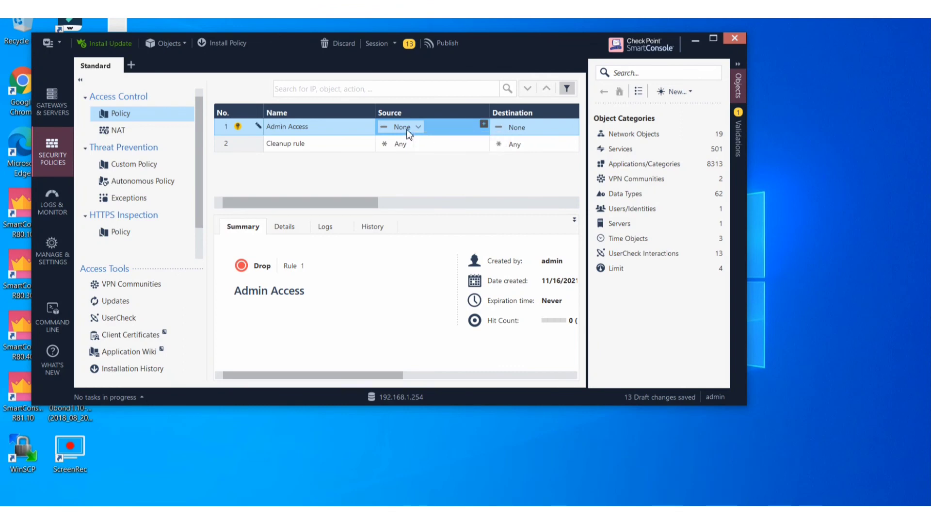
click(483, 125)
click(542, 150)
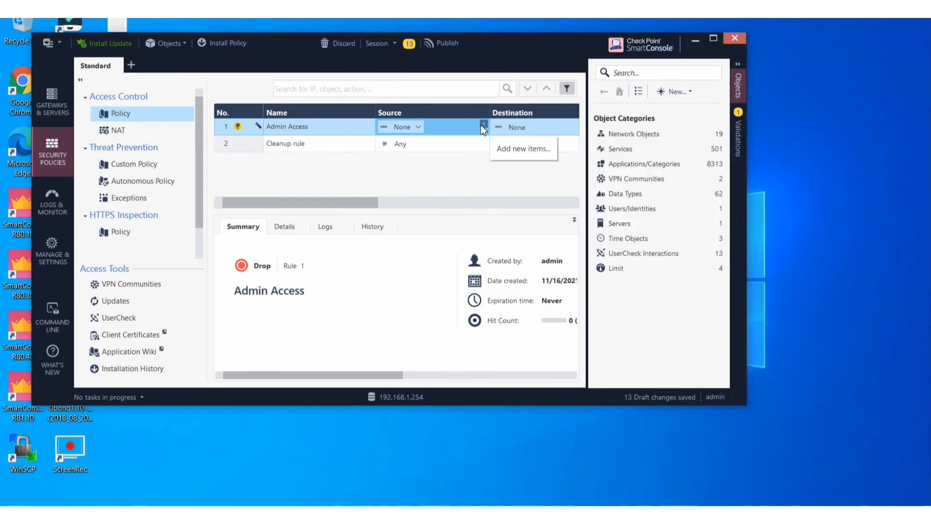
click(483, 124)
click(520, 142)
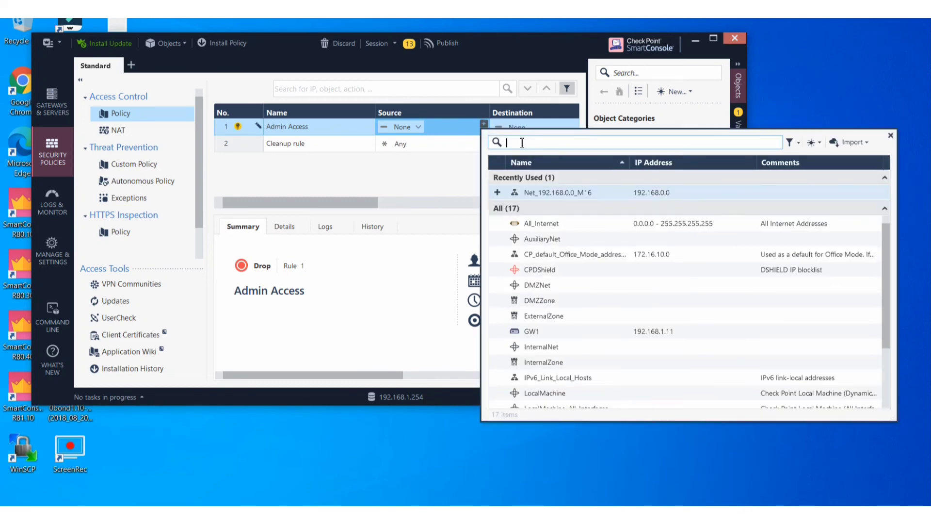
click(497, 193)
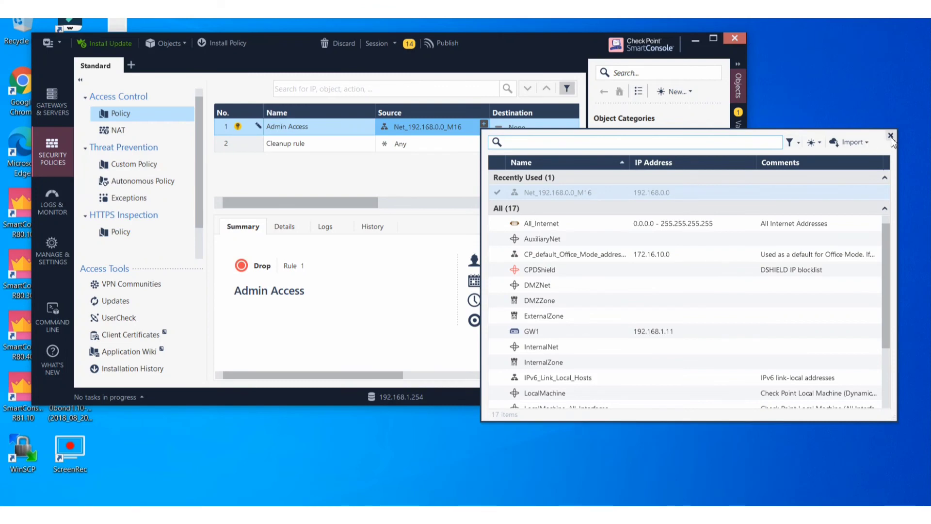
click(891, 135)
drag(368, 210, 436, 208)
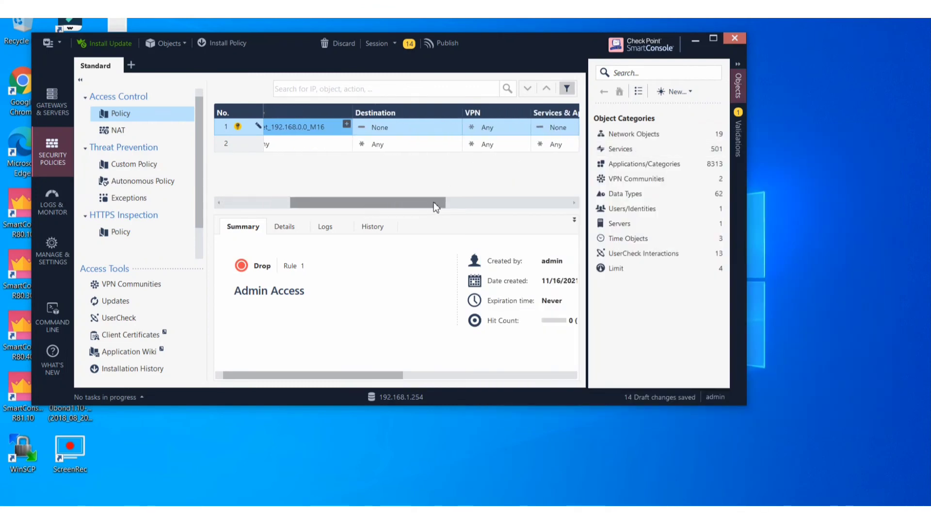
click(714, 39)
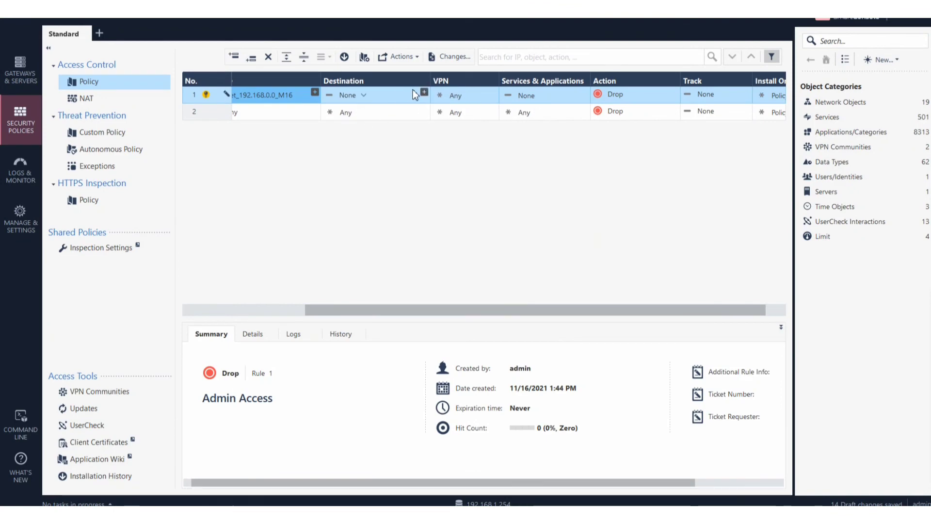
Set rule 1's destination to Any.
click(425, 92)
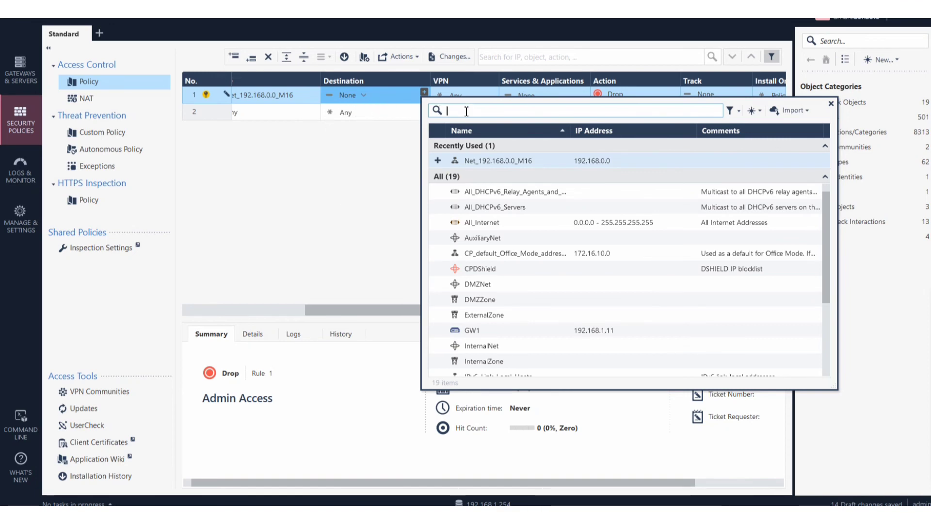
text(any)
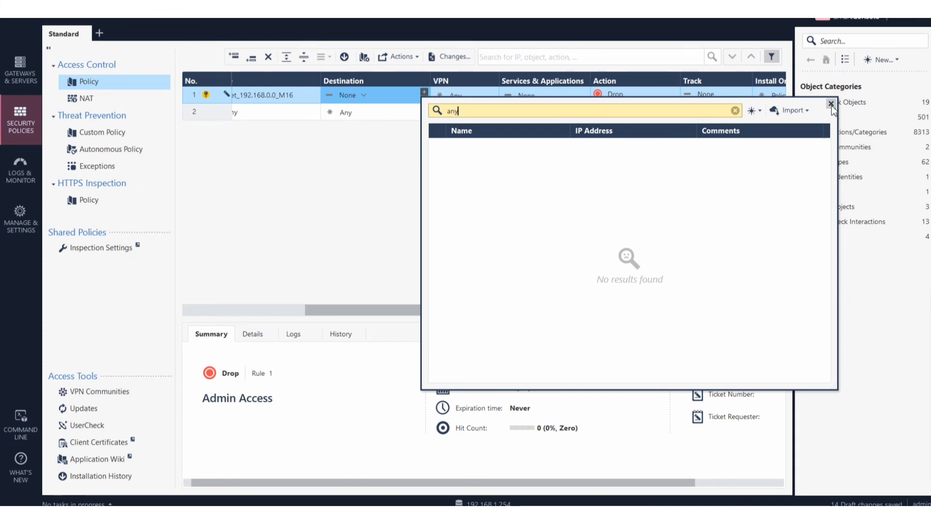
click(831, 104)
click(364, 95)
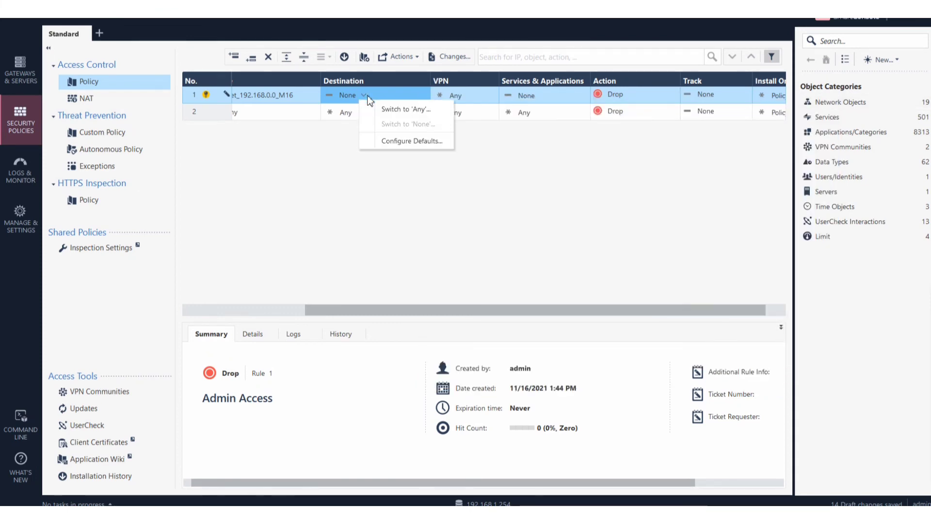
click(407, 109)
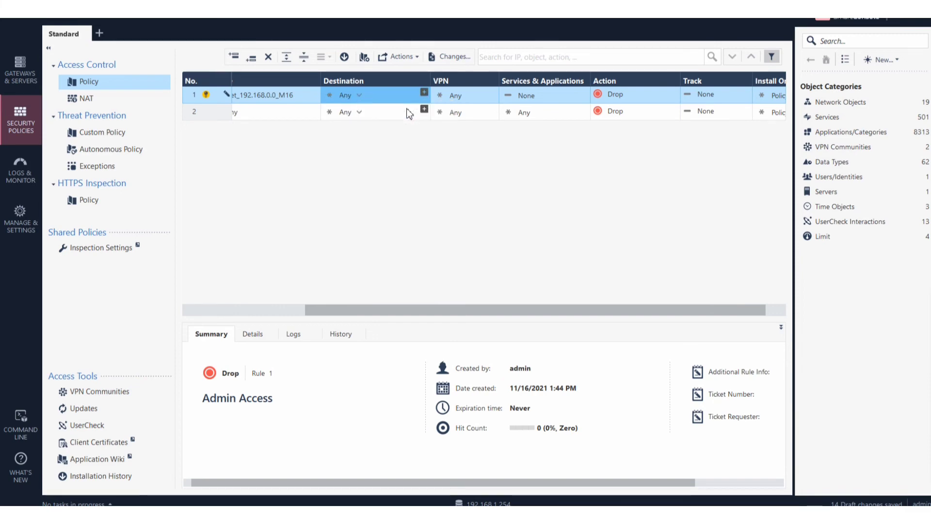
Make rule 1 Accept traffic on Any service with Log tracking.
click(607, 93)
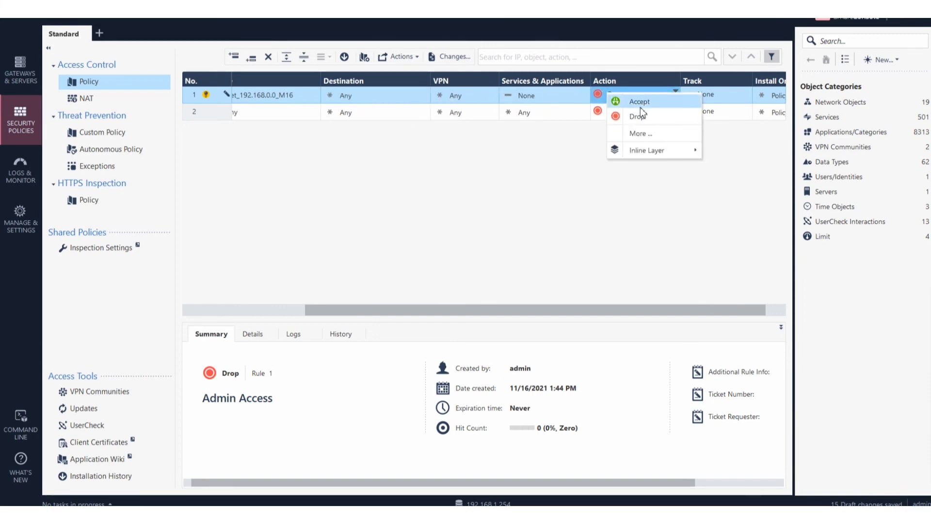
click(641, 107)
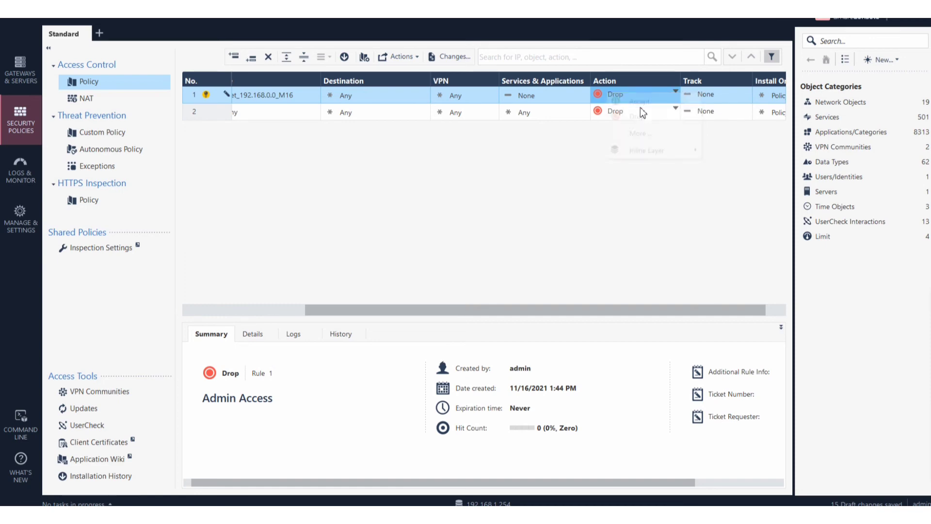
click(544, 94)
click(564, 112)
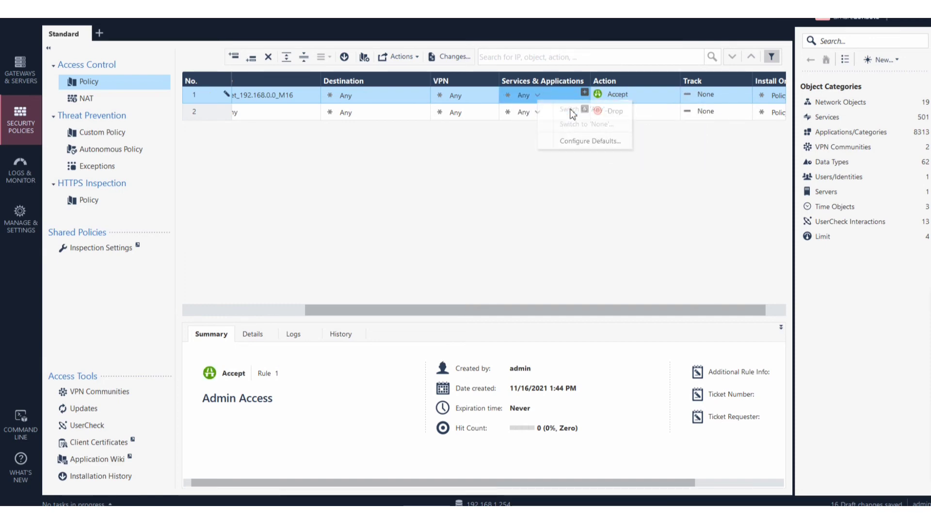
click(703, 98)
click(733, 124)
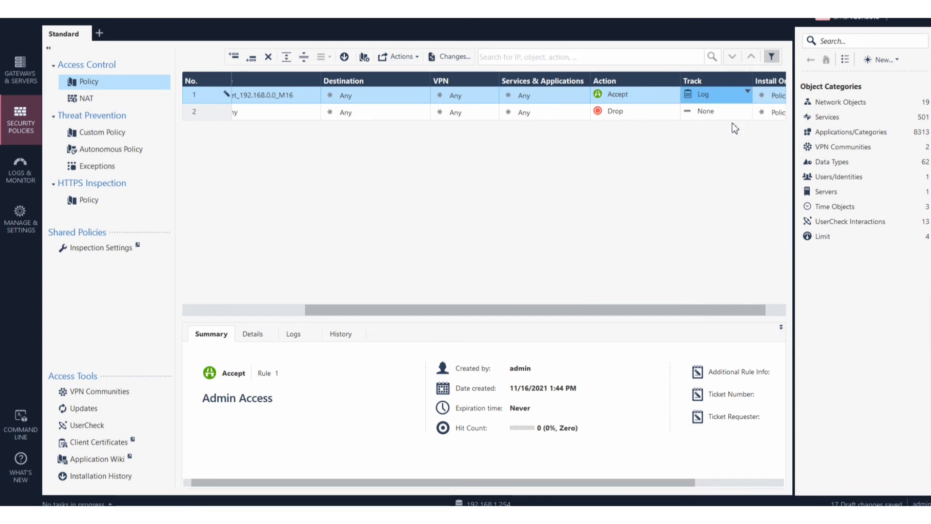
drag(667, 304, 695, 310)
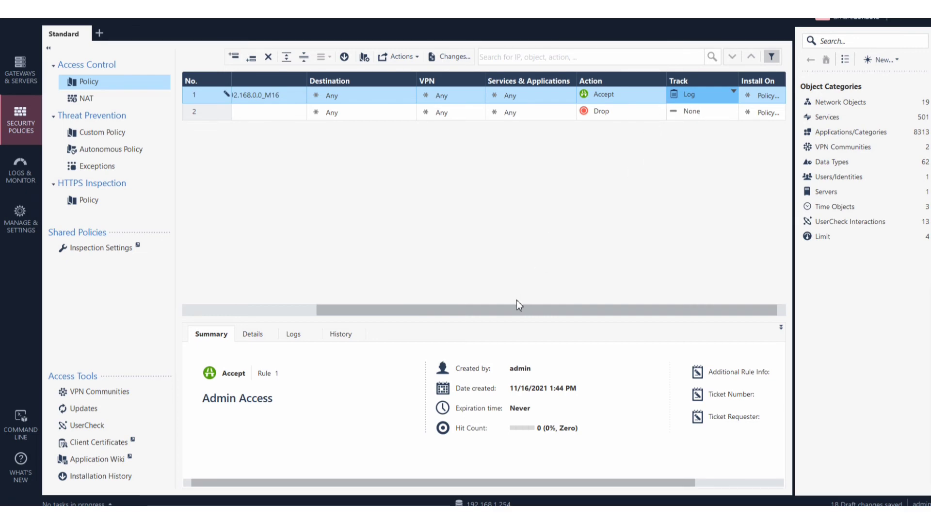
drag(475, 308, 537, 293)
Set the Cleanup rule's tracking to Log.
right_click(700, 117)
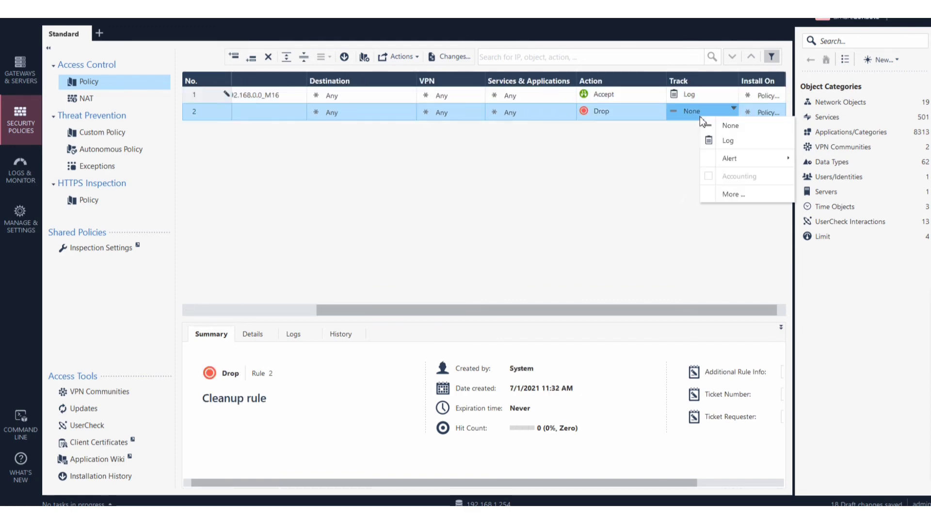
click(729, 141)
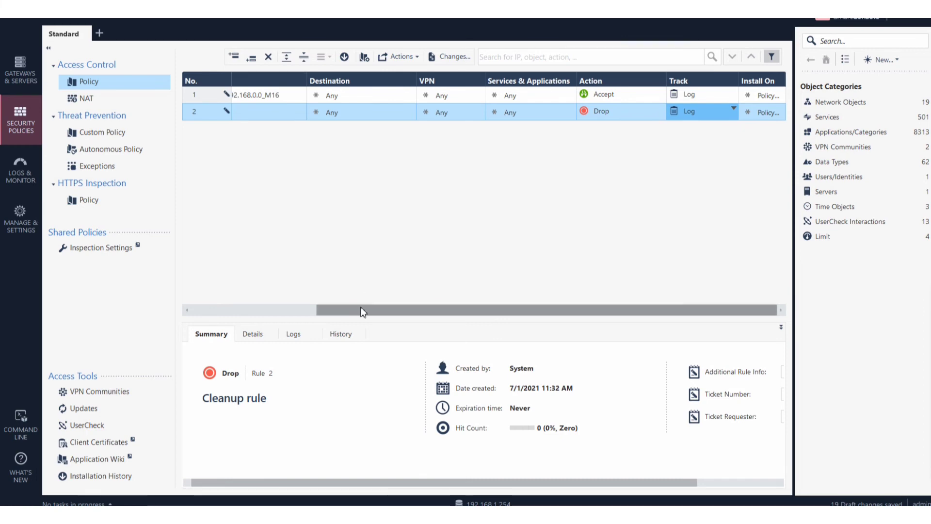
drag(360, 309, 267, 306)
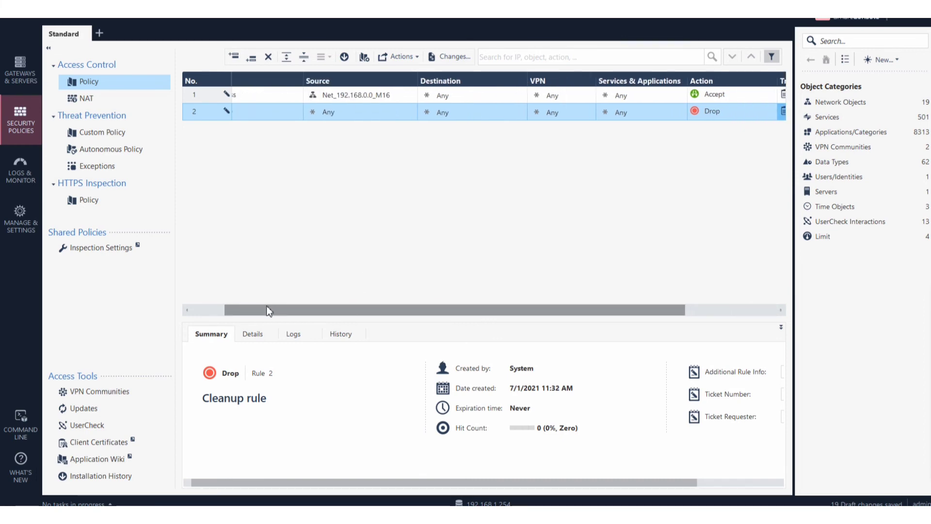
click(458, 96)
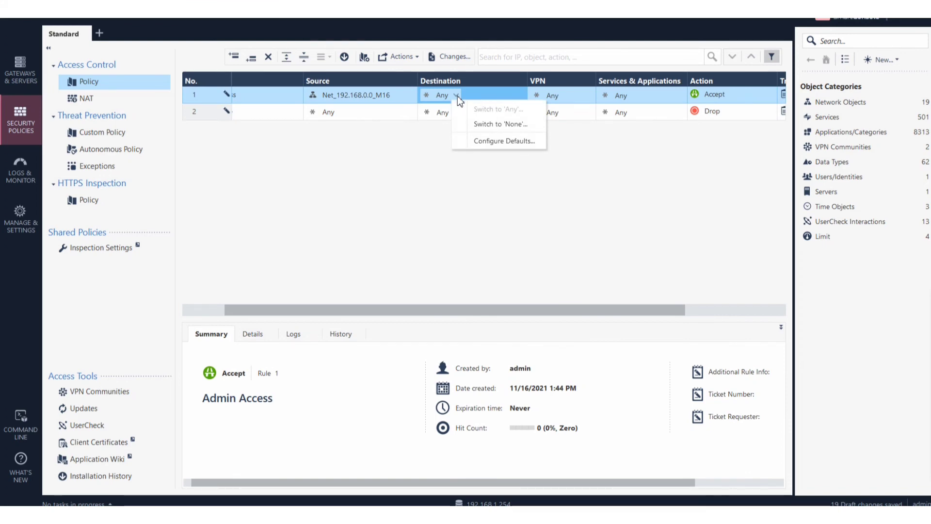
Check the default Source value in Configure Defaults, then return to the rulebase and restore the window.
click(519, 141)
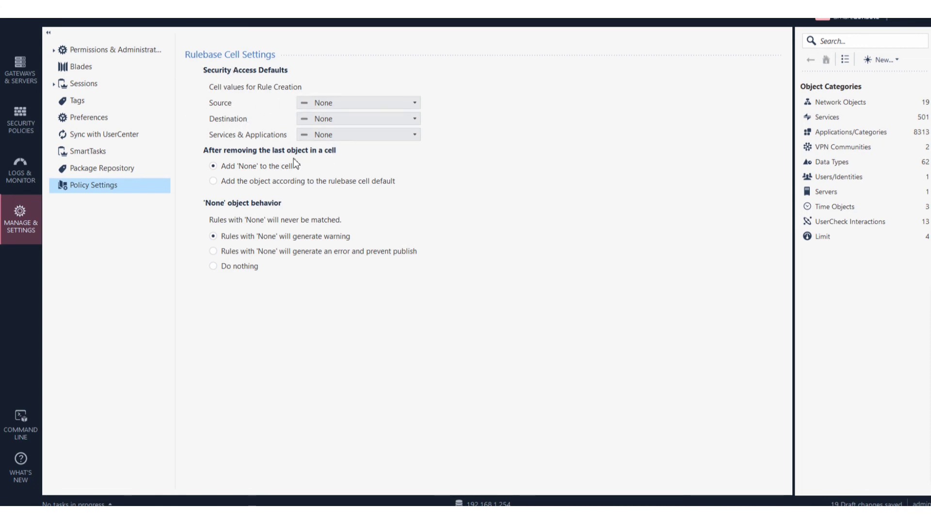
click(394, 103)
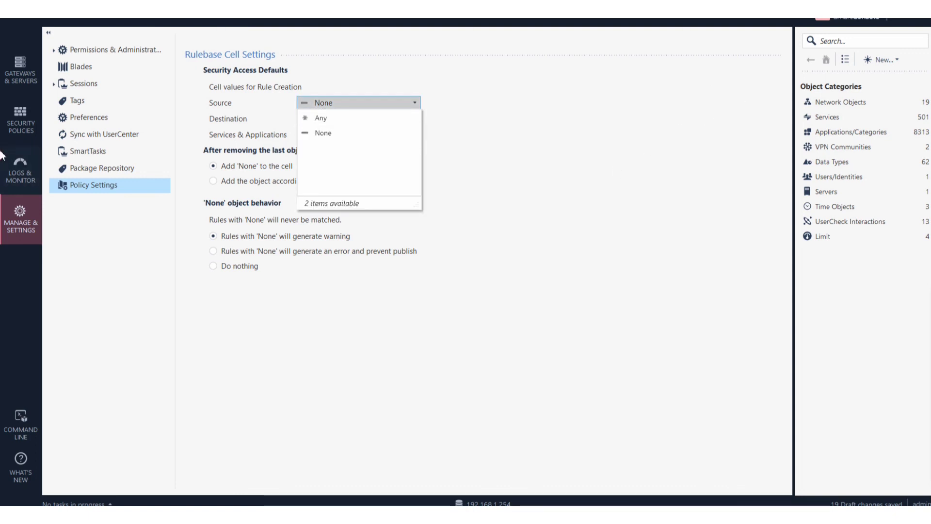
click(21, 116)
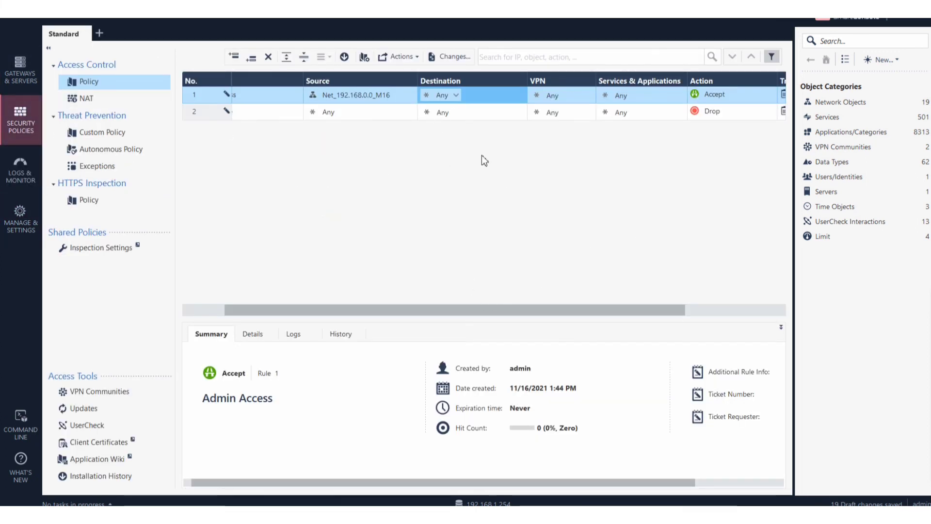
click(920, 7)
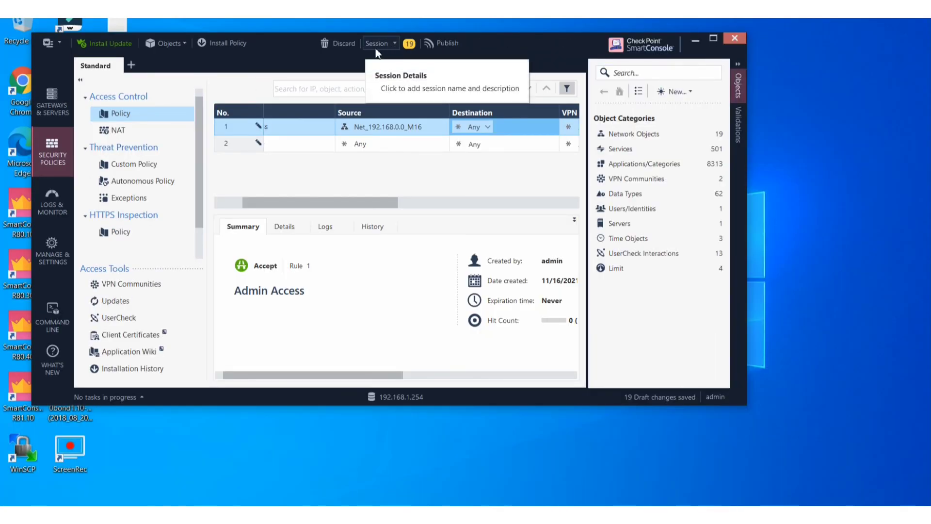
Publish the 19 draft changes under the default session name and proceed to Install Policy.
click(214, 45)
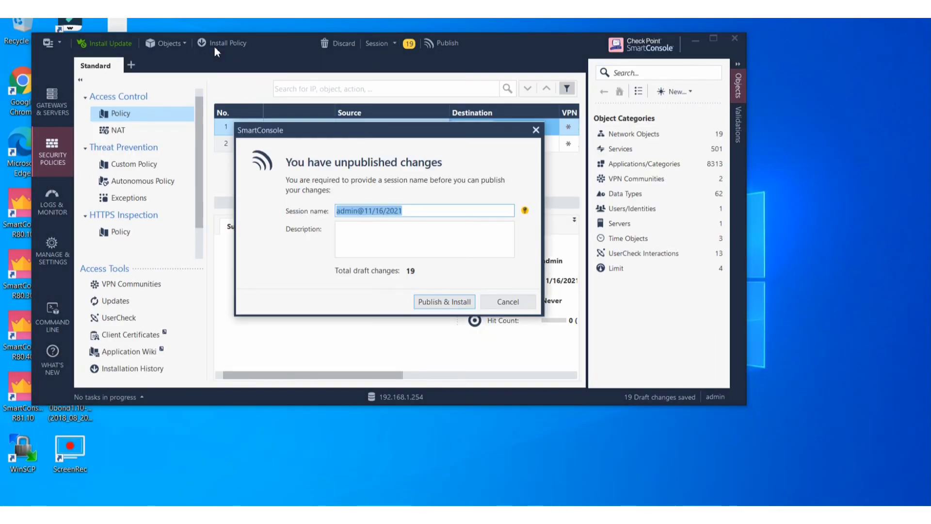
click(432, 305)
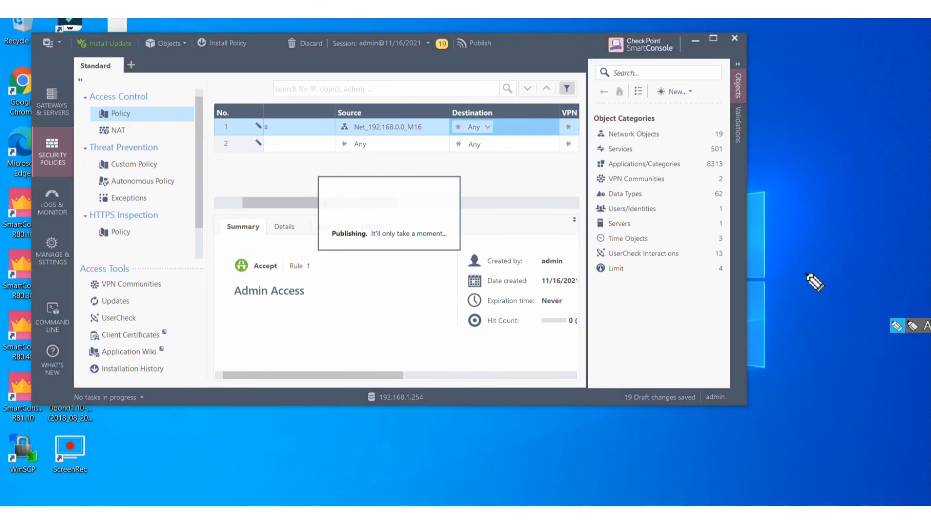
mouse_move(379, 64)
mouse_down()
mouse_move(426, 49)
mouse_move(423, 71)
mouse_up()
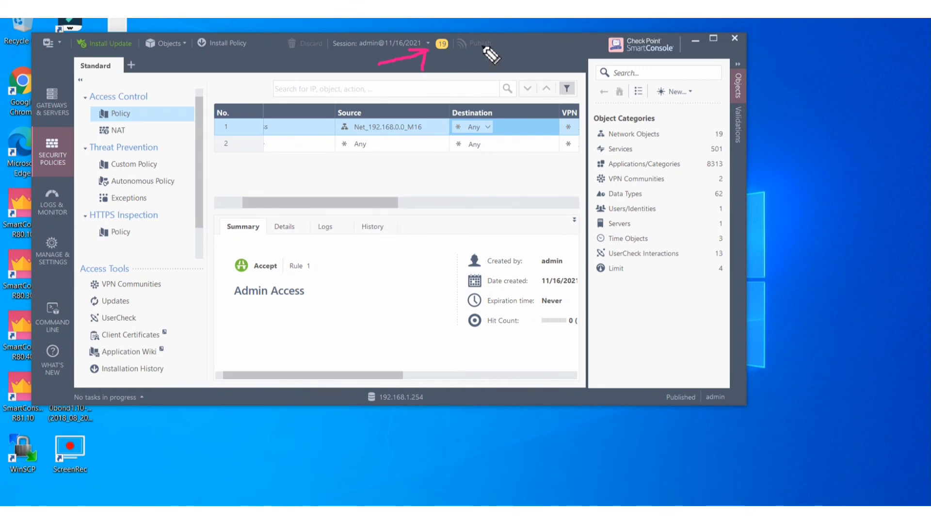
drag(475, 51, 472, 54)
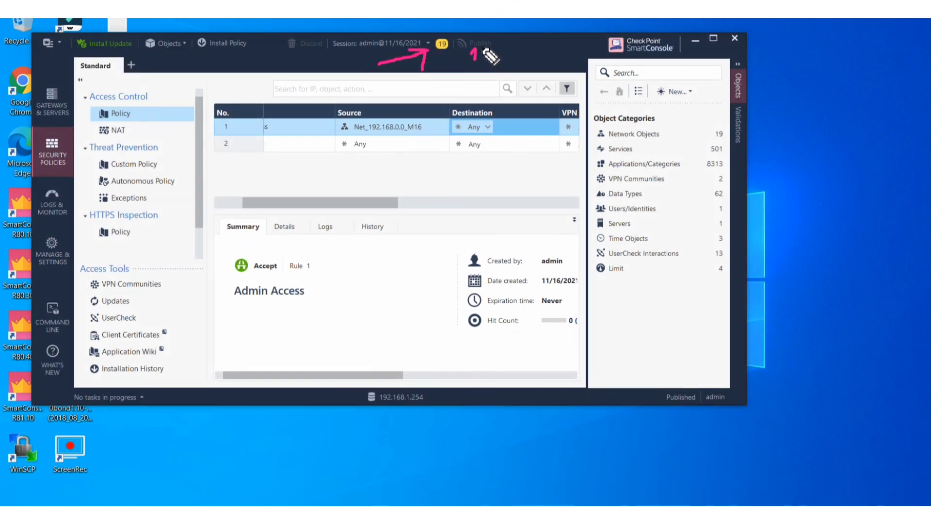
drag(481, 50, 495, 59)
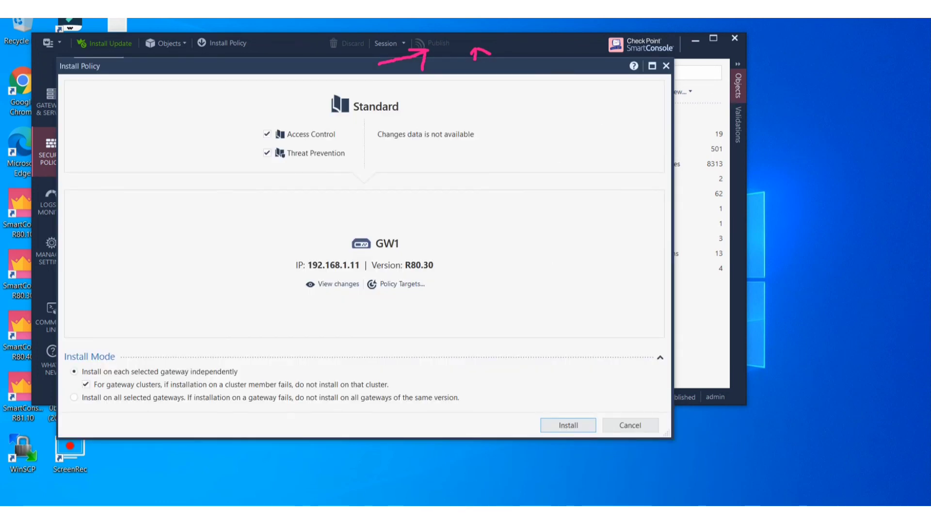
Install the Standard policy on GW1 and follow the installation progress bar.
mouse_move(898, 326)
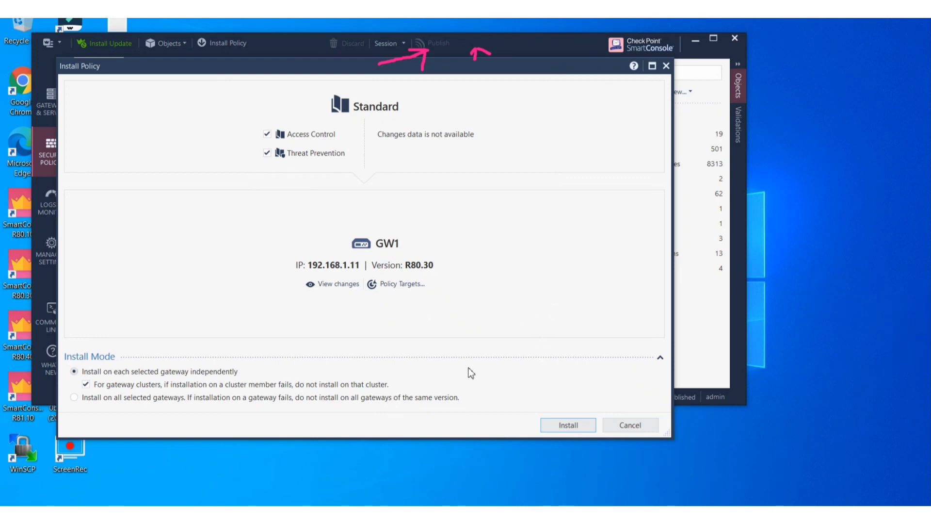
click(572, 426)
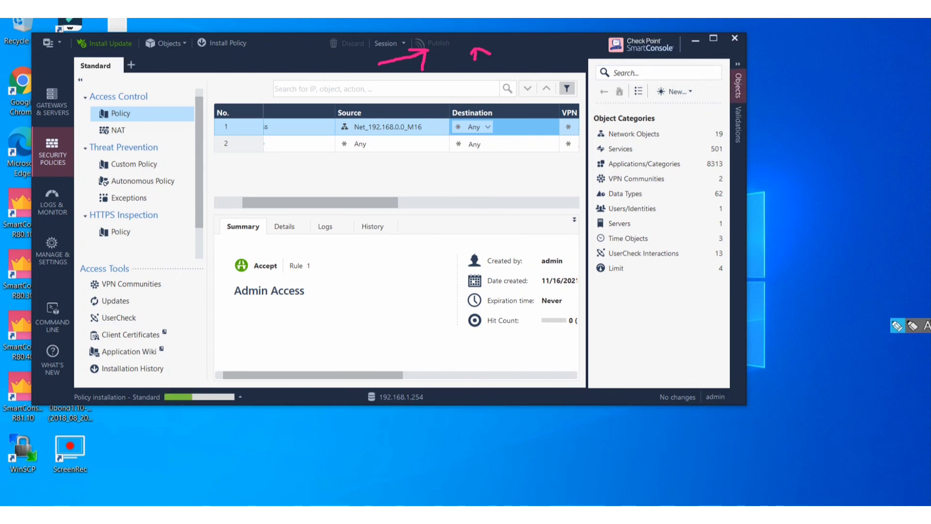
mouse_move(118, 364)
mouse_down()
mouse_move(185, 384)
mouse_move(151, 391)
mouse_up()
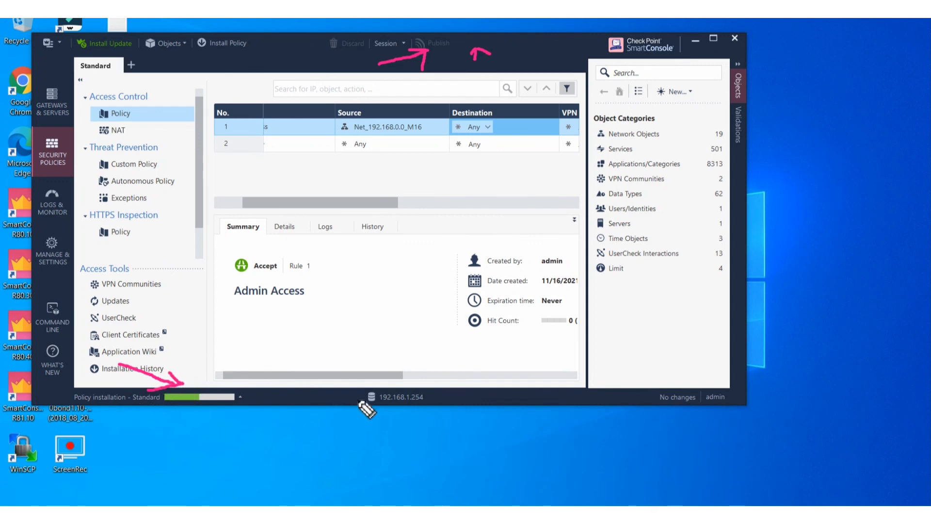
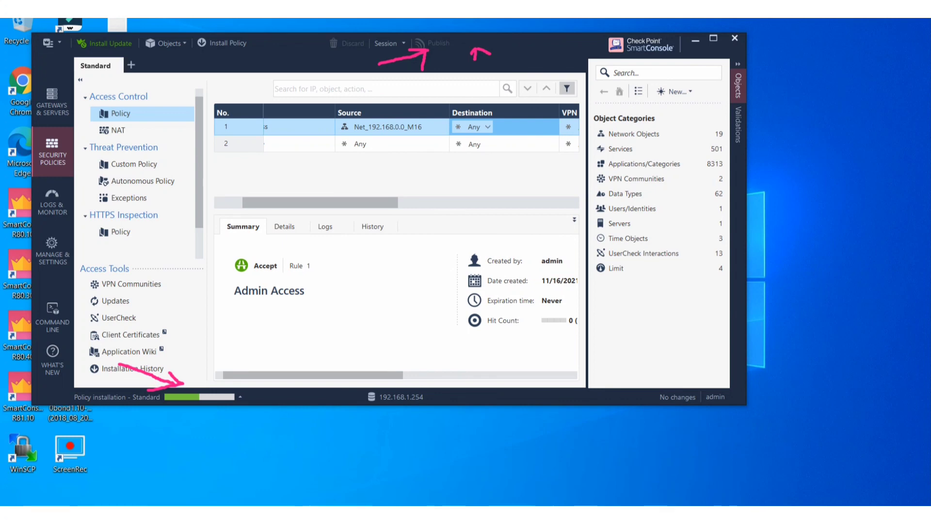
Bring the SMS virtual machine console forward from the taskbar while installation runs.
mouse_move(447, 478)
click(557, 448)
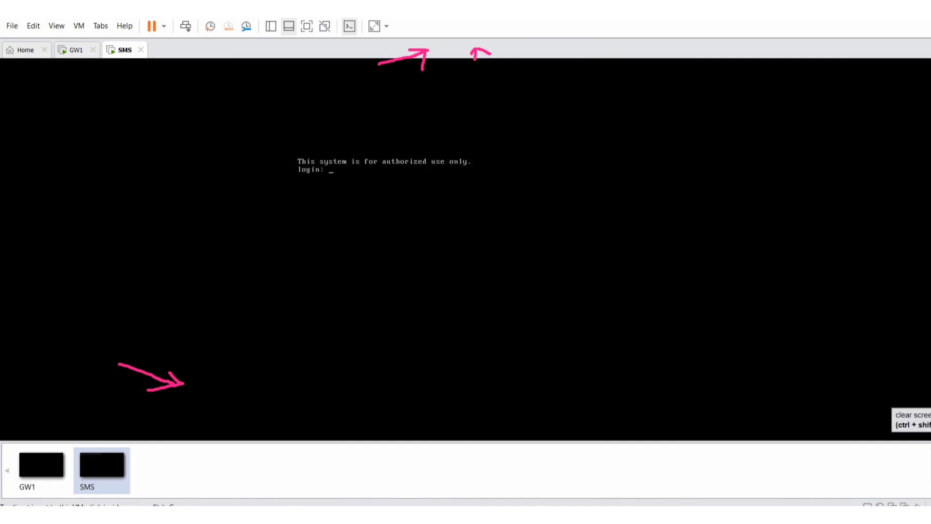
Log into the SMS console as admin and run top to watch its live CPU and process load.
click(550, 247)
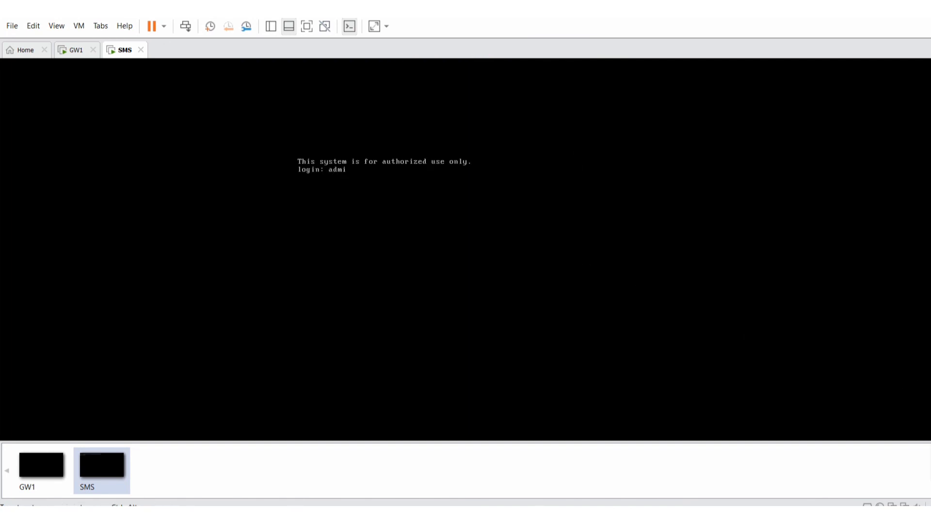
text(admin)
key(Return)
key(Return)
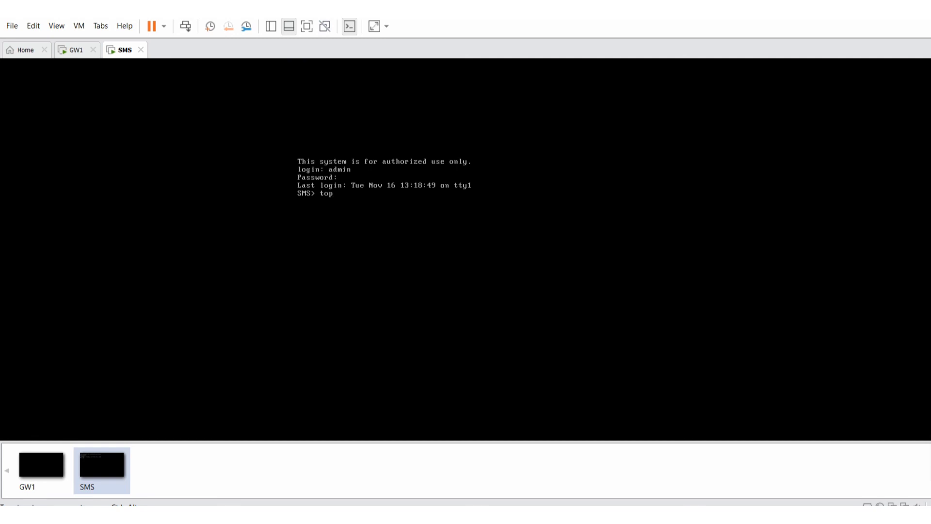
key(Return)
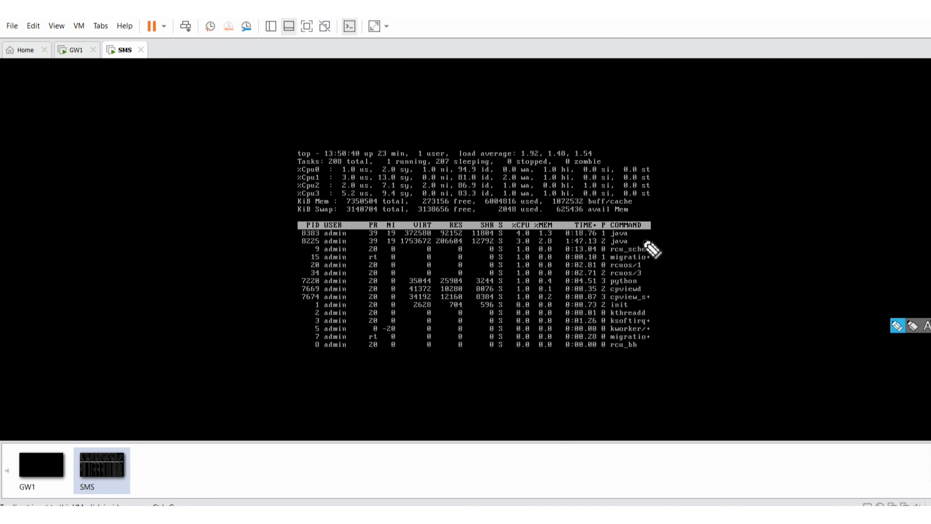
drag(643, 239, 786, 220)
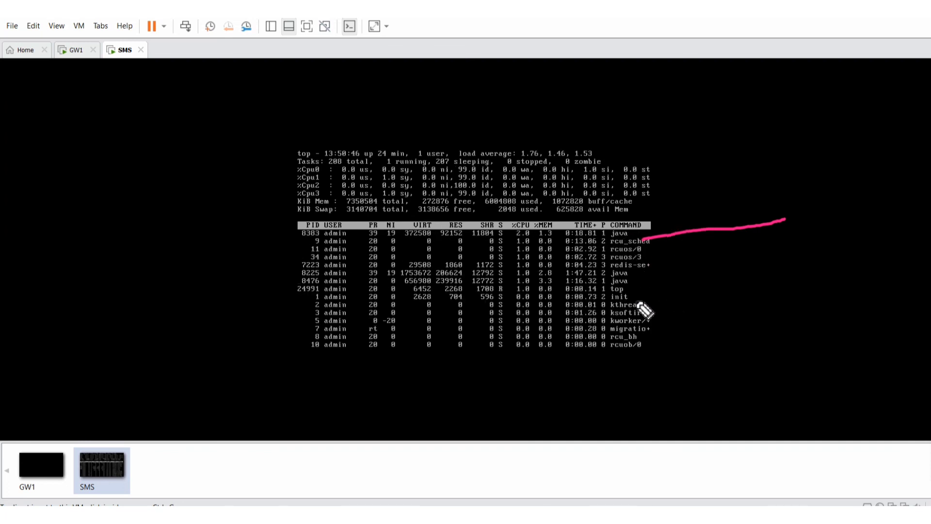
drag(643, 296, 734, 291)
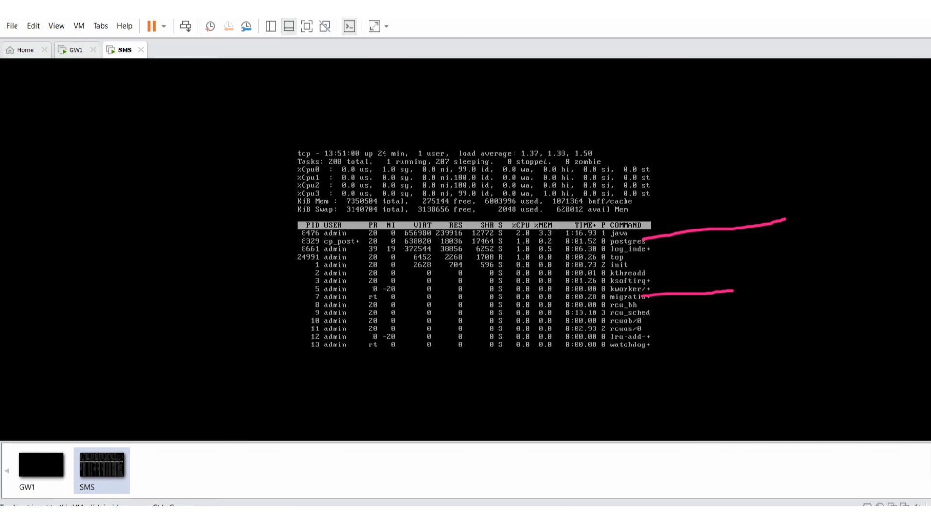
key(ctrl+shift+7)
mouse_move(535, 516)
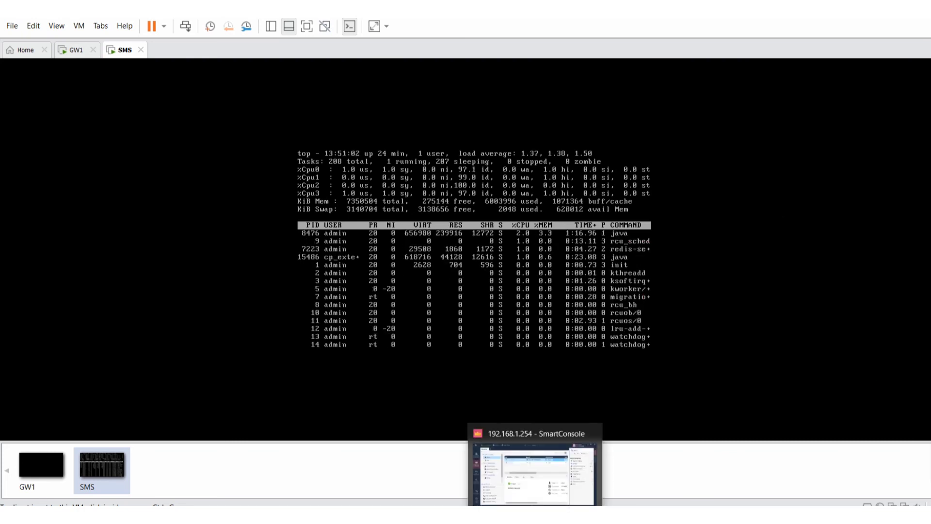
Back in SmartConsole, confirm the status bar reads 'Policy installation - Standard Succeeded'.
click(494, 477)
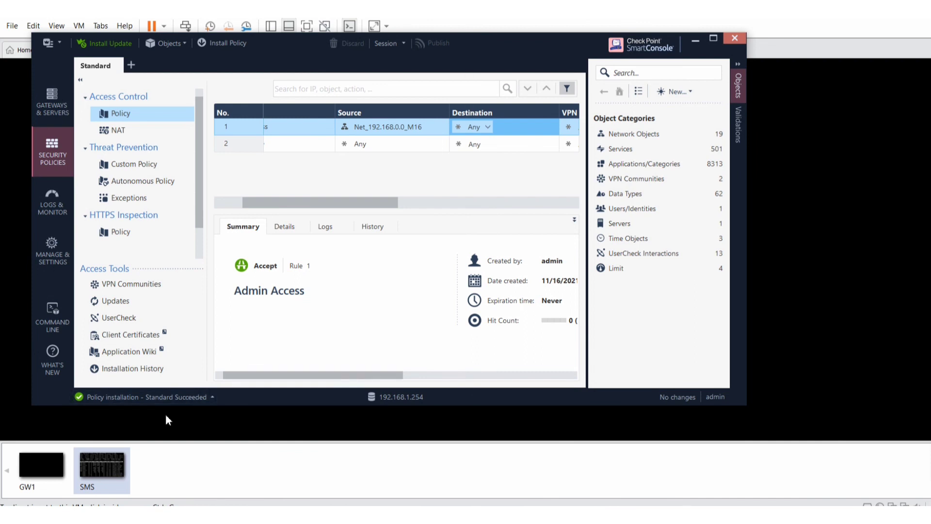
click(897, 325)
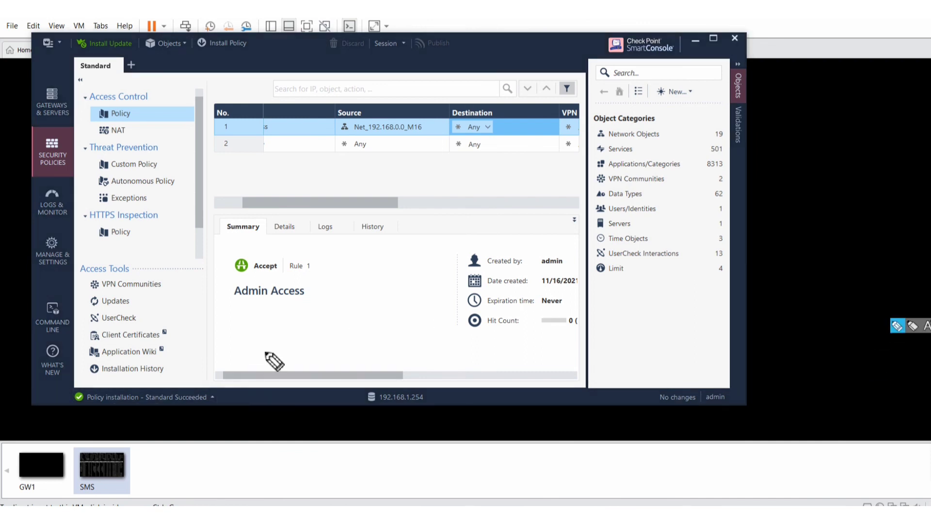
drag(134, 391, 196, 345)
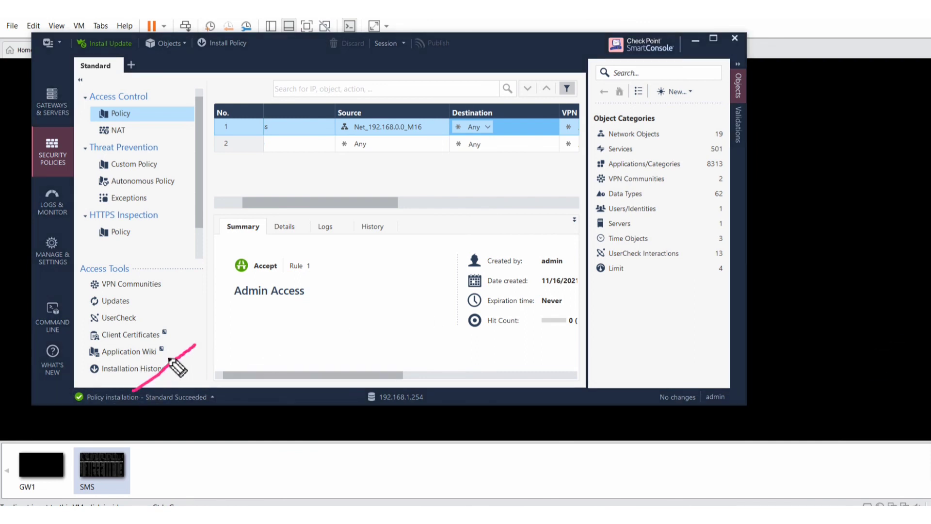
drag(134, 388, 157, 383)
mouse_move(899, 332)
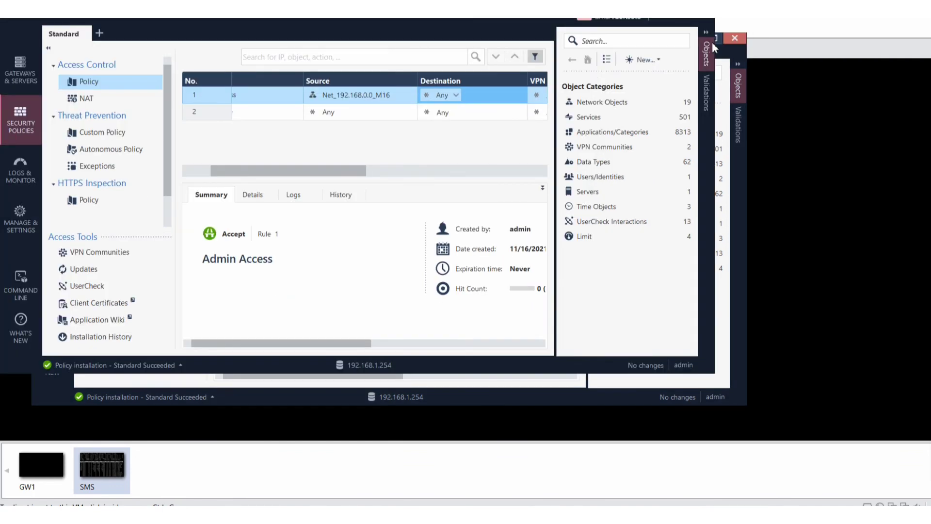
Maximize SmartConsole and scroll the rule table to show the Admin Access and Cleanup rules.
click(714, 39)
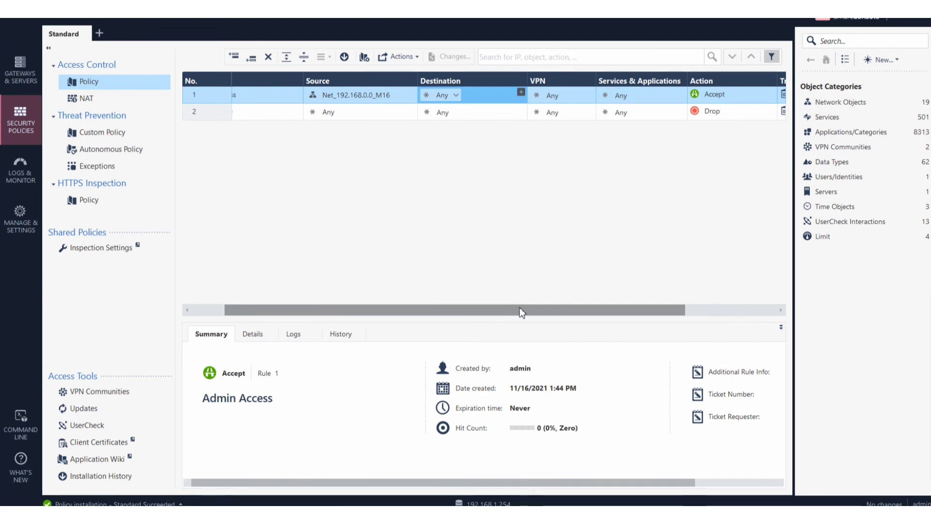
scroll(509, 310, right, 3)
drag(497, 312, 370, 326)
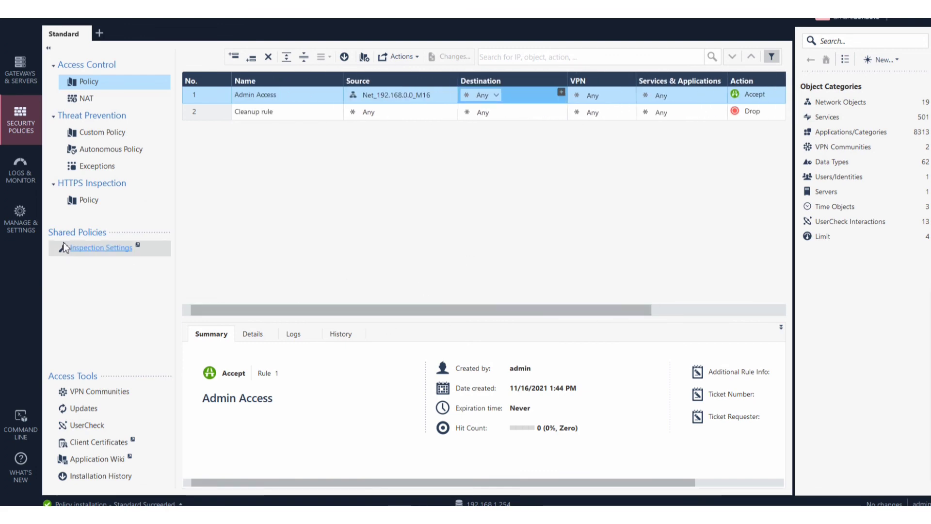